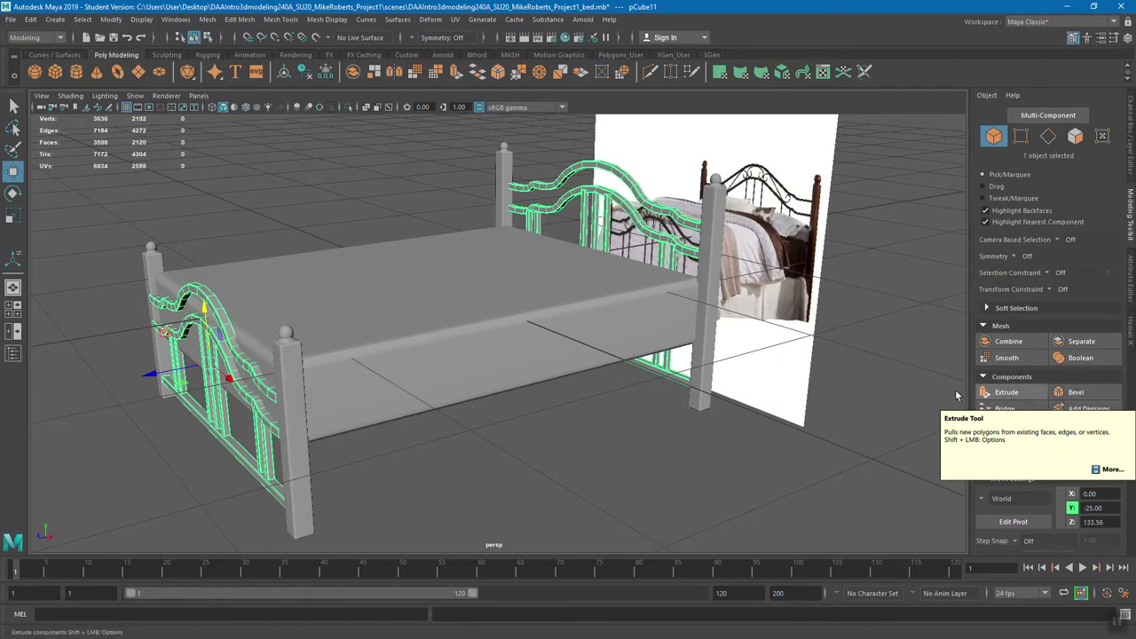
# Deselect the headboard and footboard rails and show the model in the four-view layout
pyautogui.keyDown('alt'); pyautogui.moveTo(541, 294); pyautogui.dragTo(580, 328); pyautogui.keyUp('alt')
pyautogui.click(611, 405)
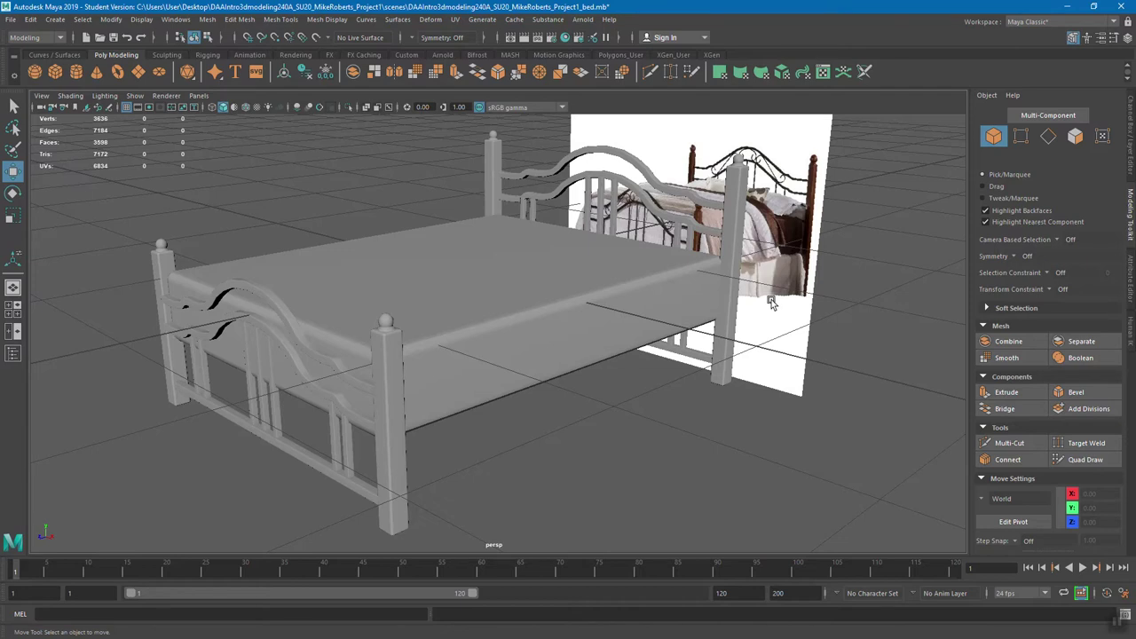
pyautogui.keyDown('alt'); pyautogui.moveTo(618, 383); pyautogui.dragTo(607, 393); pyautogui.keyUp('alt')
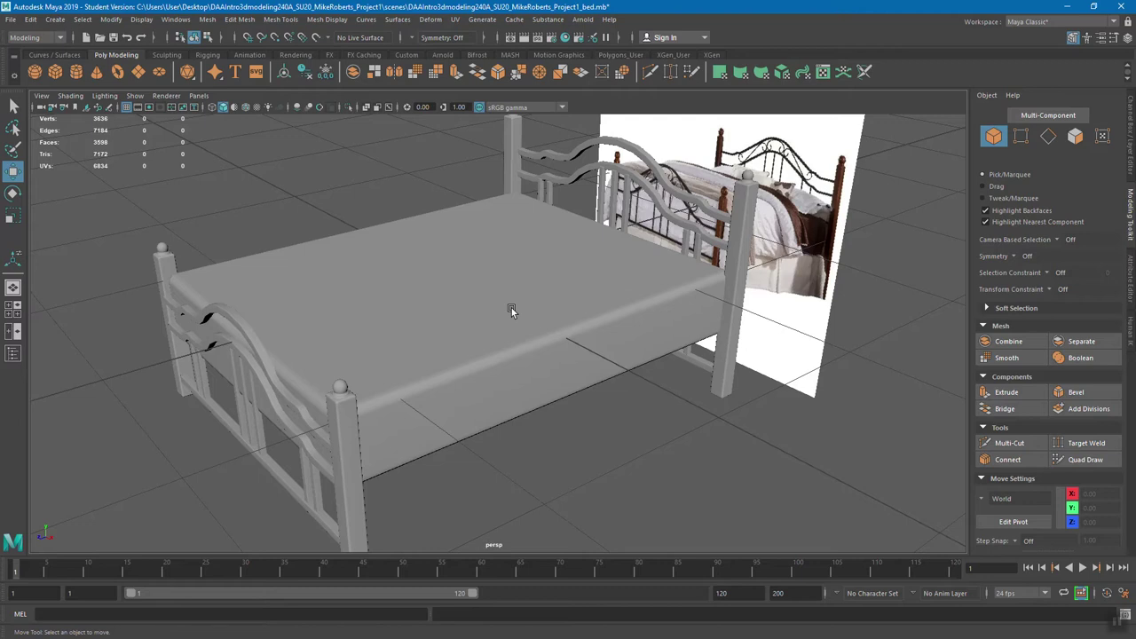
pyautogui.press('space')
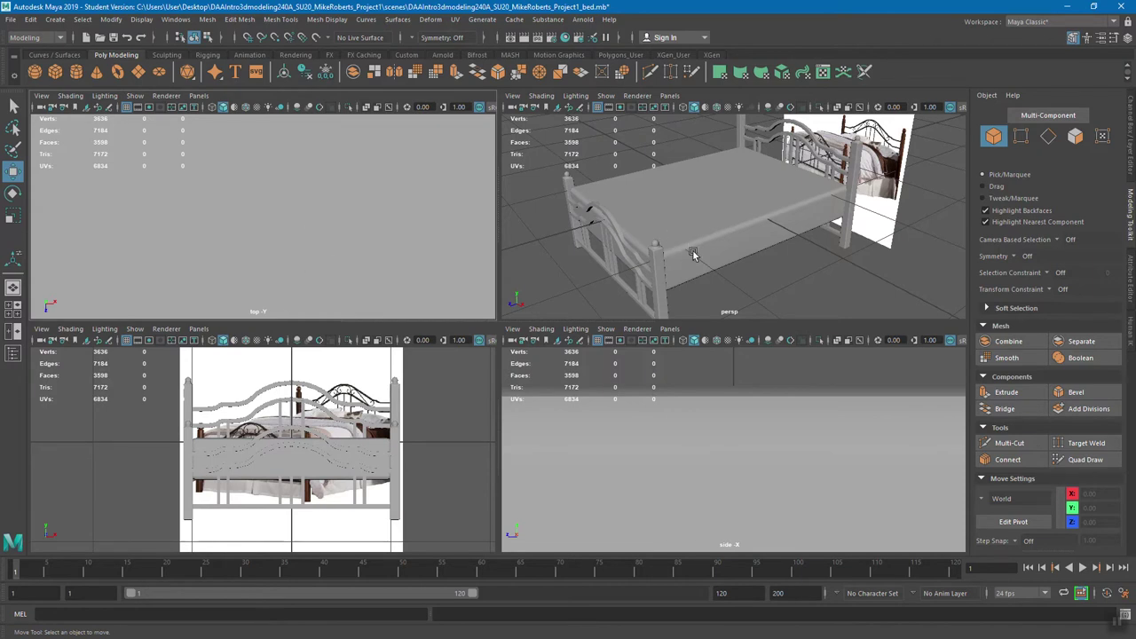
# Select the bed posts and frame them in the perspective, side, front and top views
pyautogui.scroll(-4, 693, 255)
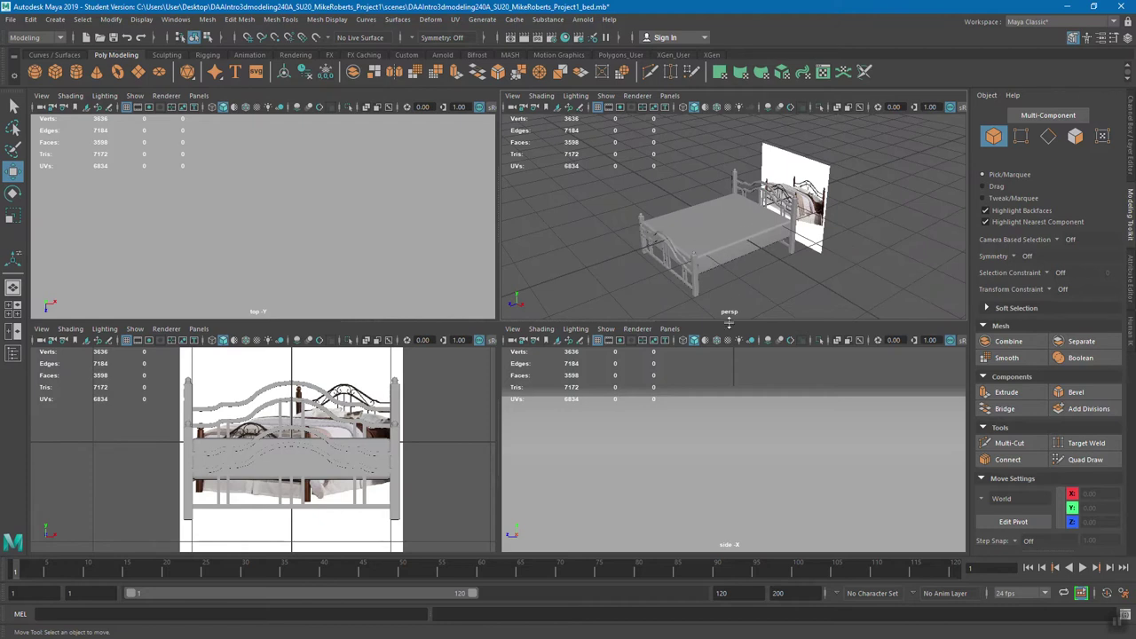
pyautogui.scroll(5, 737, 255)
pyautogui.click(661, 293)
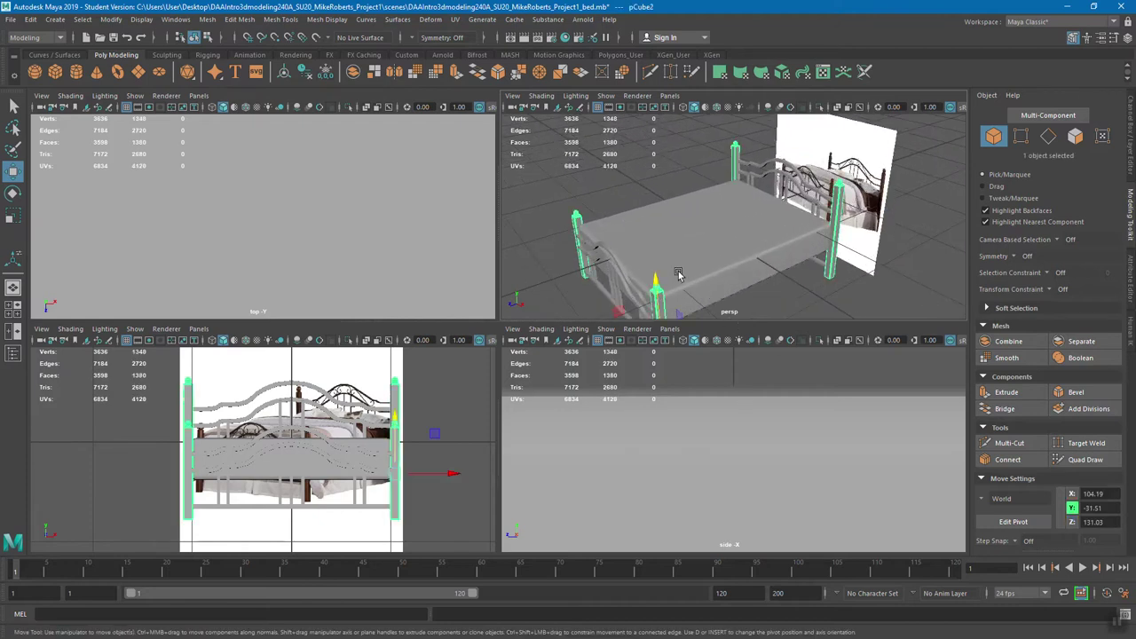
pyautogui.press('f')
pyautogui.keyDown('alt'); pyautogui.moveTo(770, 231); pyautogui.dragTo(788, 256); pyautogui.keyUp('alt')
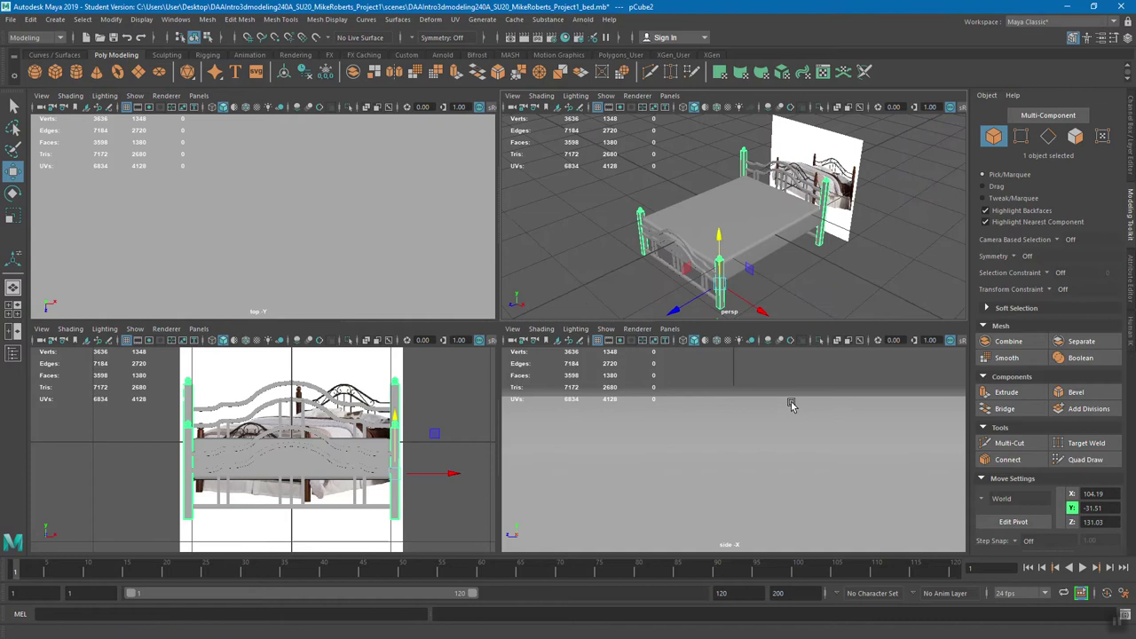
pyautogui.press('f')
pyautogui.press('f')
pyautogui.press('f')
pyautogui.keyDown('alt'); pyautogui.moveTo(349, 249); pyautogui.dragTo(353, 209, button='middle'); pyautogui.keyUp('alt')
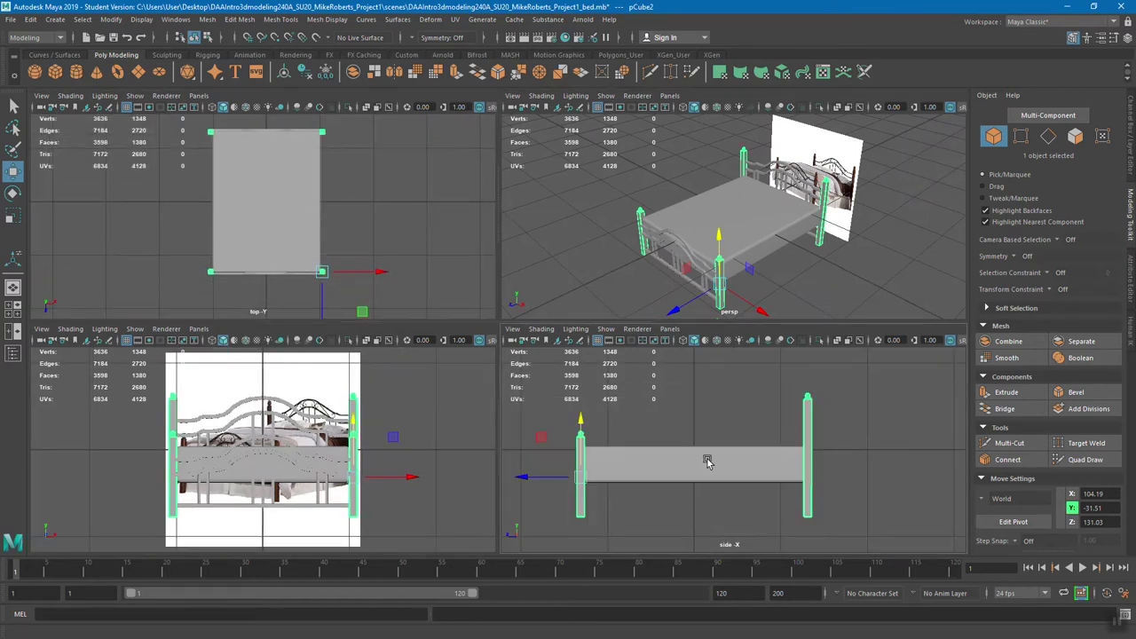
# Switch the top and front views to wireframe display
pyautogui.press('4')
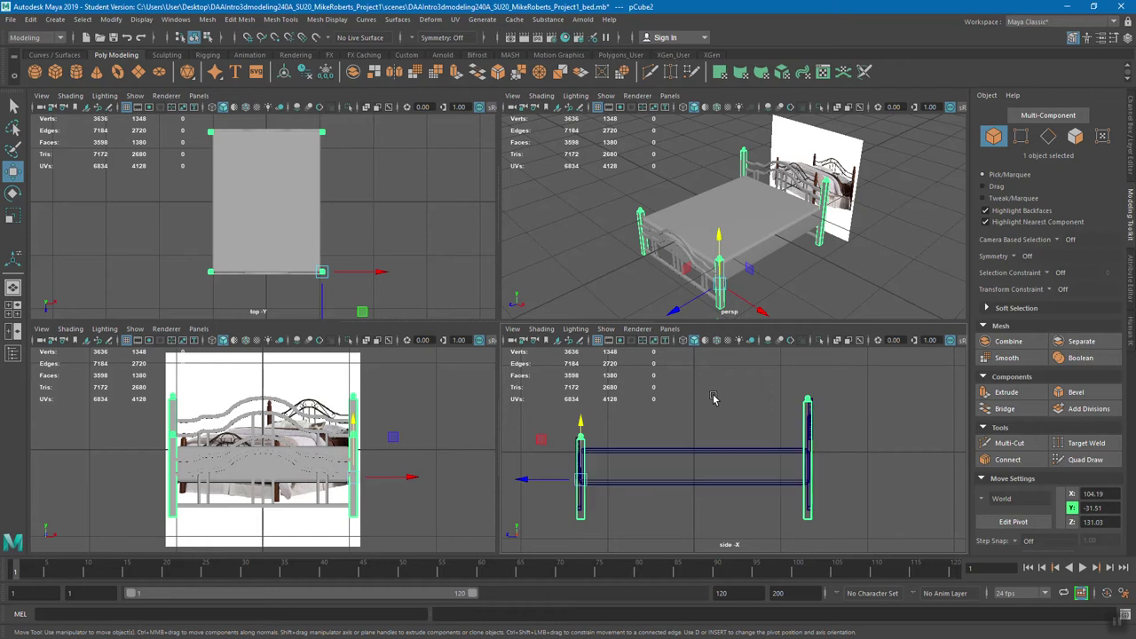
pyautogui.press('4')
pyautogui.press('4')
pyautogui.press('5')
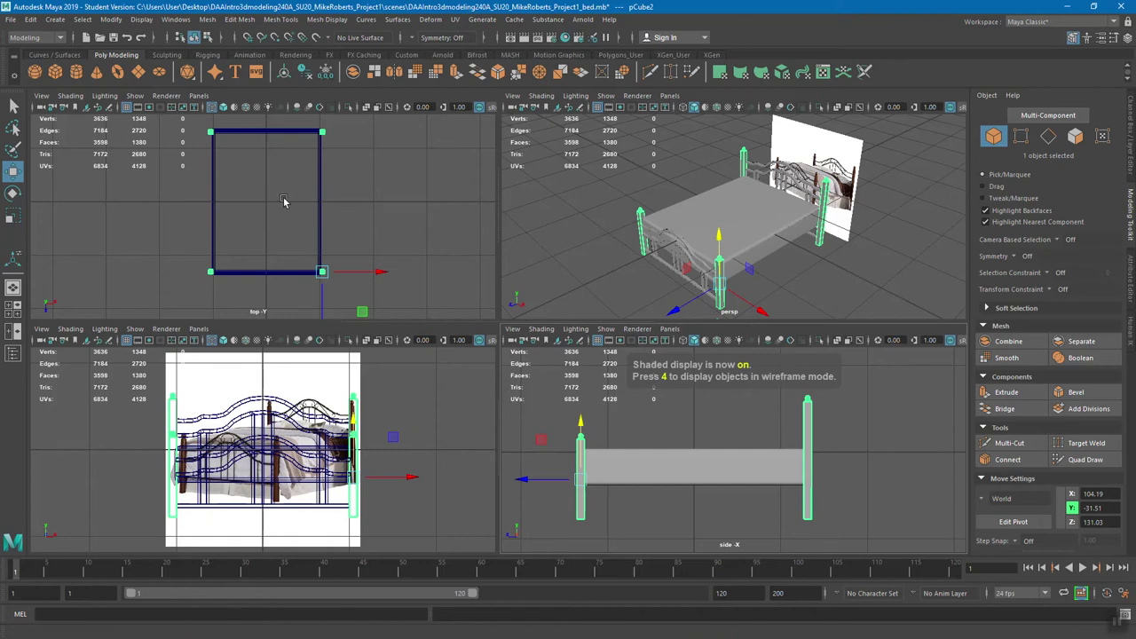
pyautogui.press('5')
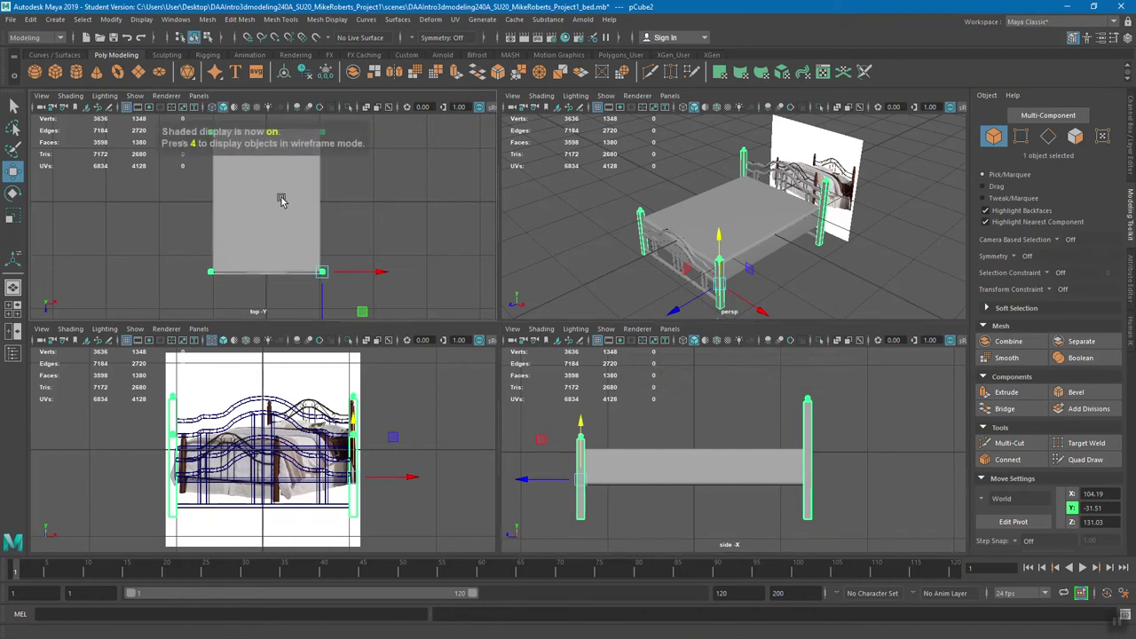
pyautogui.press('4')
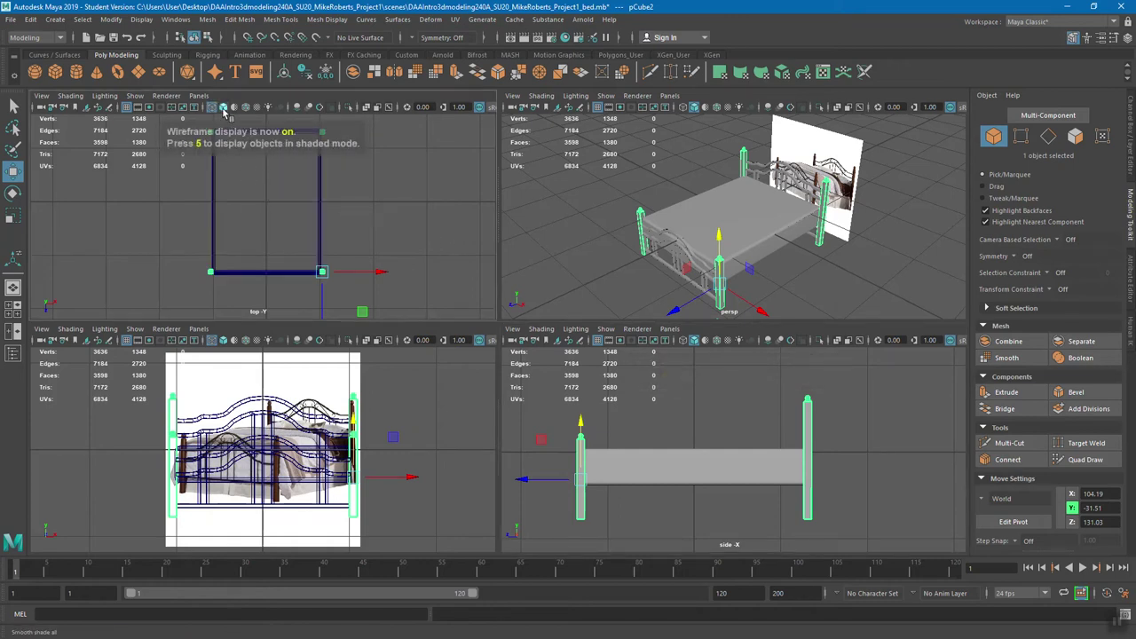
pyautogui.press('5')
pyautogui.press('4')
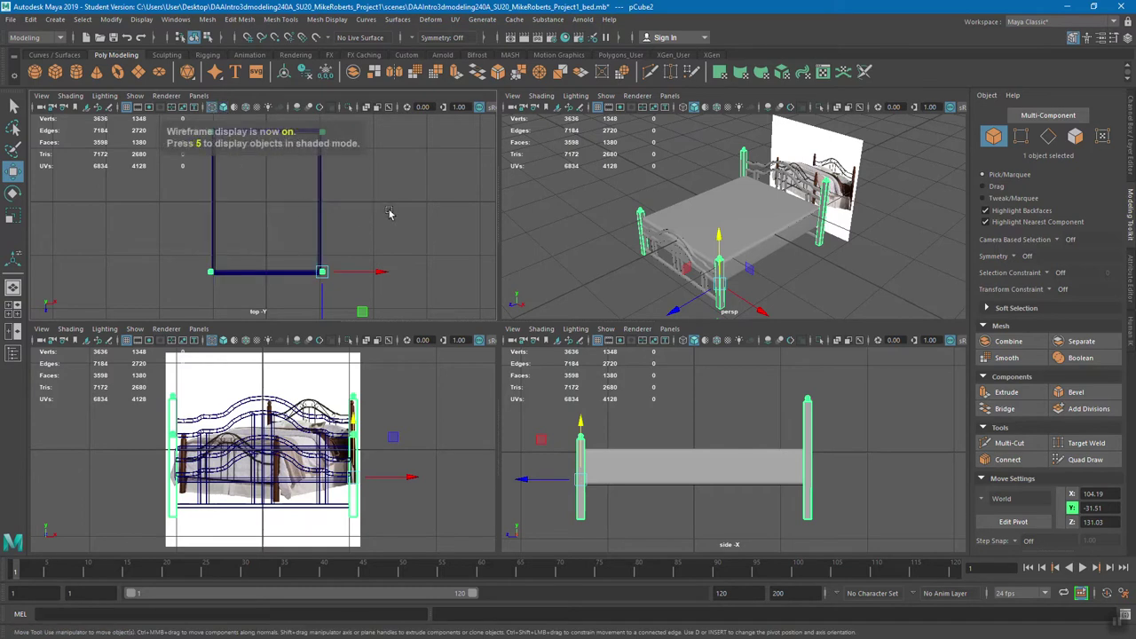
# Deselect the bed posts and set the side view to wireframe display as well
pyautogui.click(333, 257)
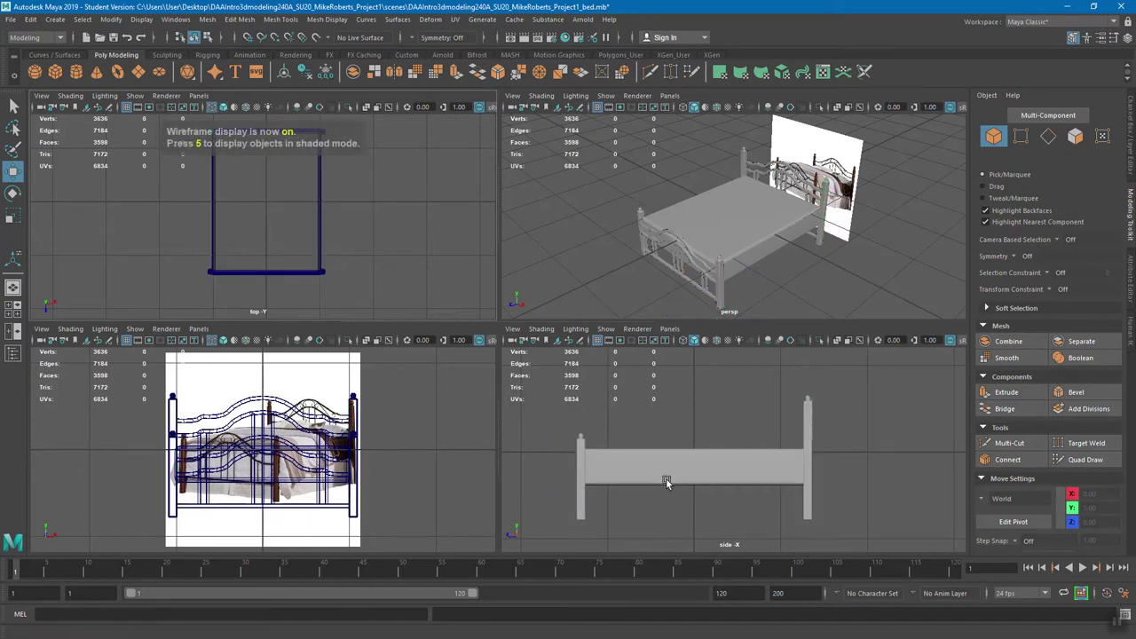
pyautogui.keyDown('alt'); pyautogui.moveTo(653, 477); pyautogui.dragTo(654, 474, button='middle'); pyautogui.keyUp('alt')
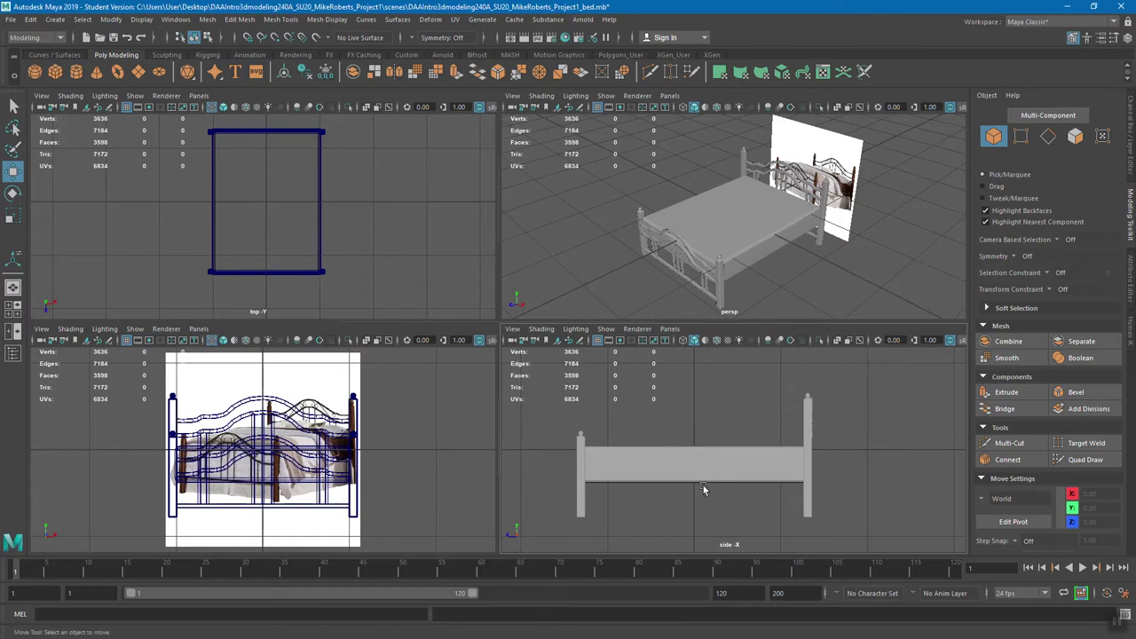
pyautogui.press('4')
pyautogui.keyDown('alt'); pyautogui.moveTo(657, 469); pyautogui.dragTo(673, 462, button='middle'); pyautogui.keyUp('alt')
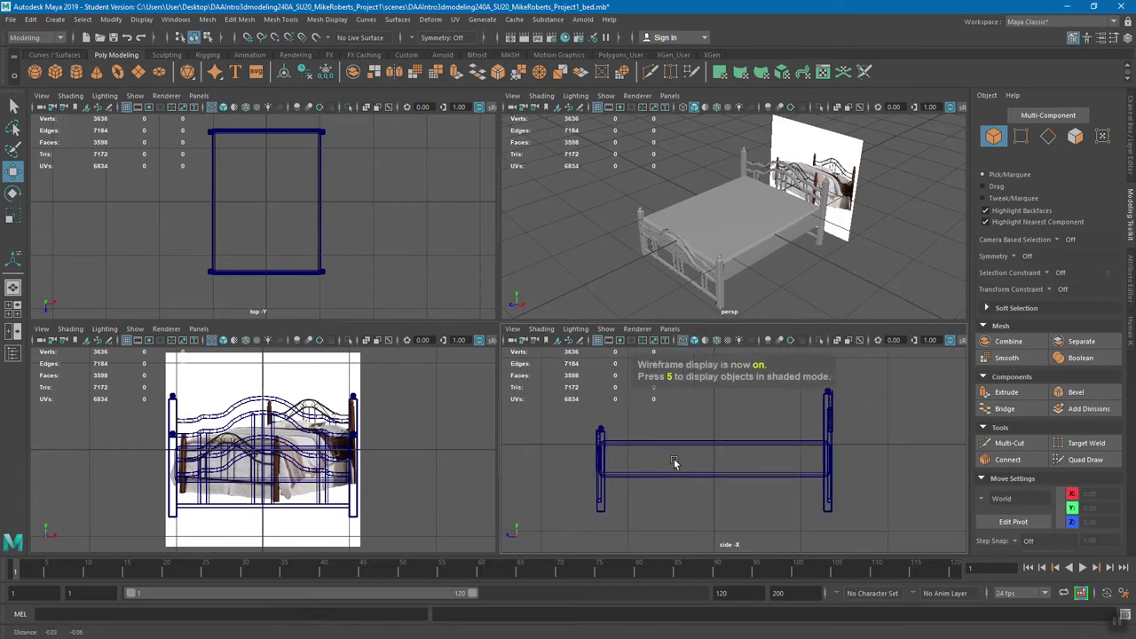
pyautogui.press('4')
# Center the bed in the top view and enlarge that view to fill the viewport
pyautogui.keyDown('alt'); pyautogui.moveTo(355, 235); pyautogui.dragTo(352, 251, button='middle'); pyautogui.keyUp('alt')
pyautogui.keyDown('alt'); pyautogui.moveTo(351, 251); pyautogui.dragTo(399, 262, button='right'); pyautogui.keyUp('alt')
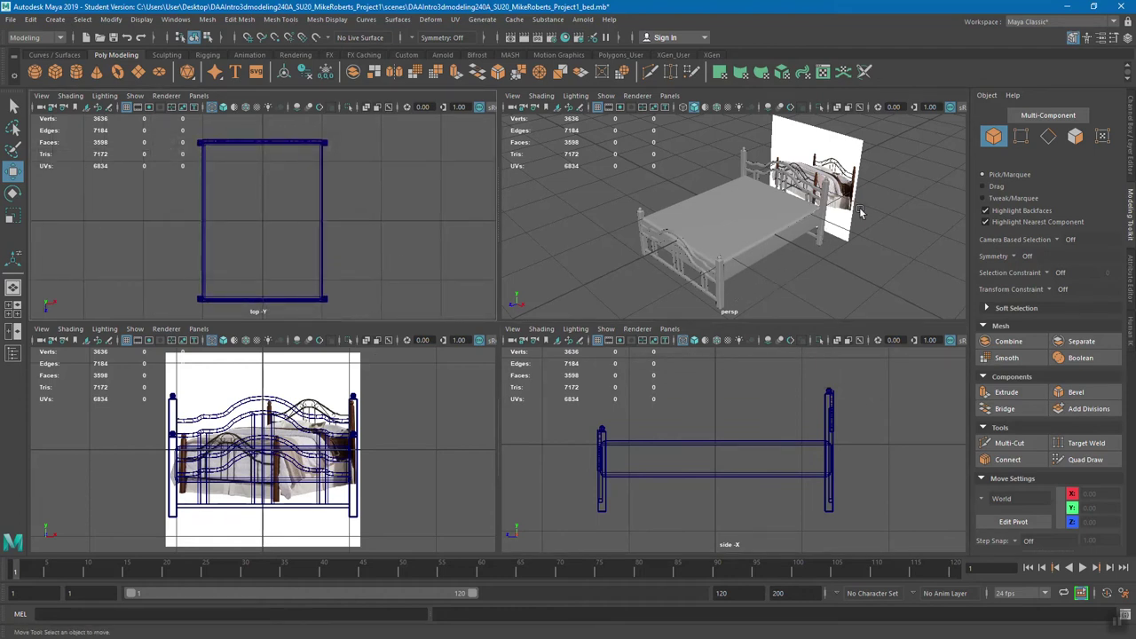
pyautogui.keyDown('alt'); pyautogui.moveTo(378, 233); pyautogui.dragTo(370, 231, button='middle'); pyautogui.keyUp('alt')
pyautogui.keyDown('alt'); pyautogui.moveTo(370, 231); pyautogui.dragTo(371, 230, button='right'); pyautogui.keyUp('alt')
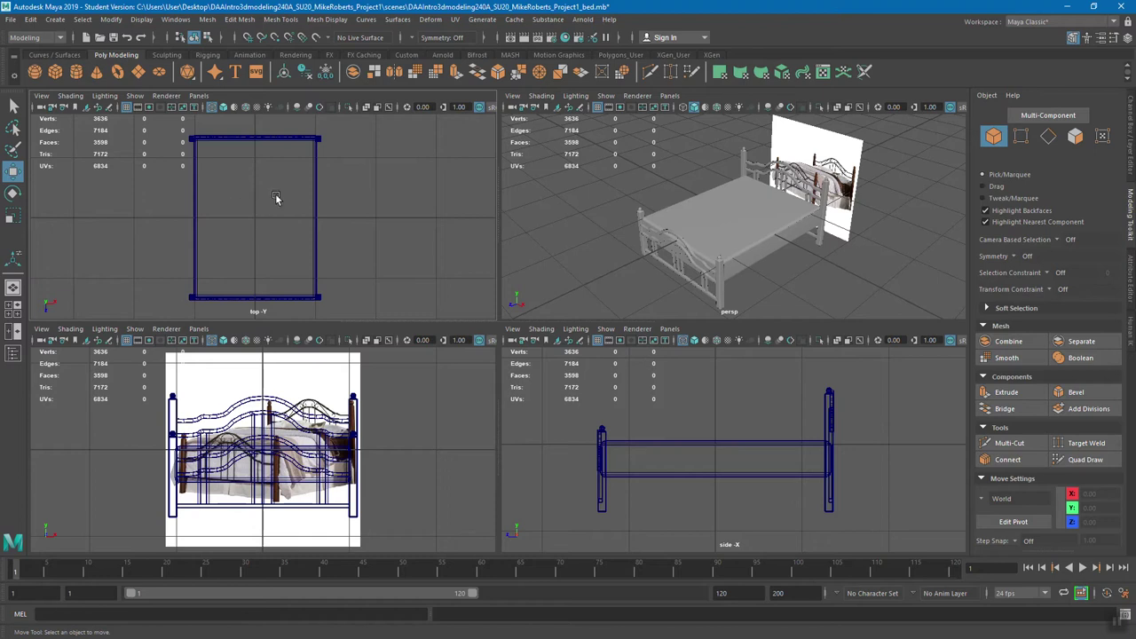
pyautogui.press('space')
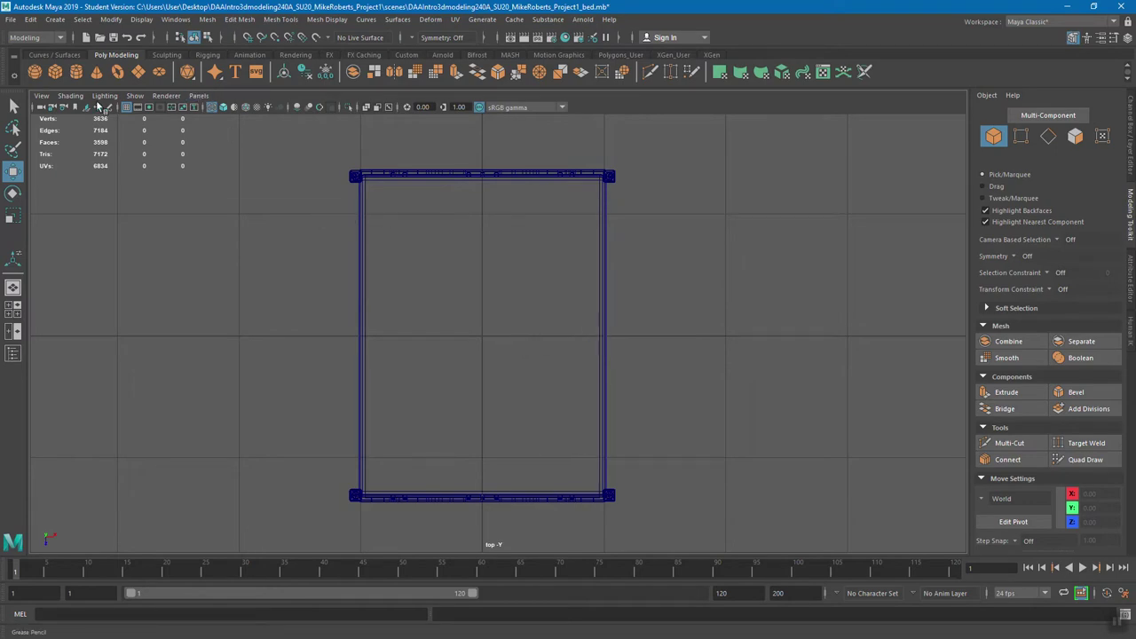
pyautogui.click(42, 96)
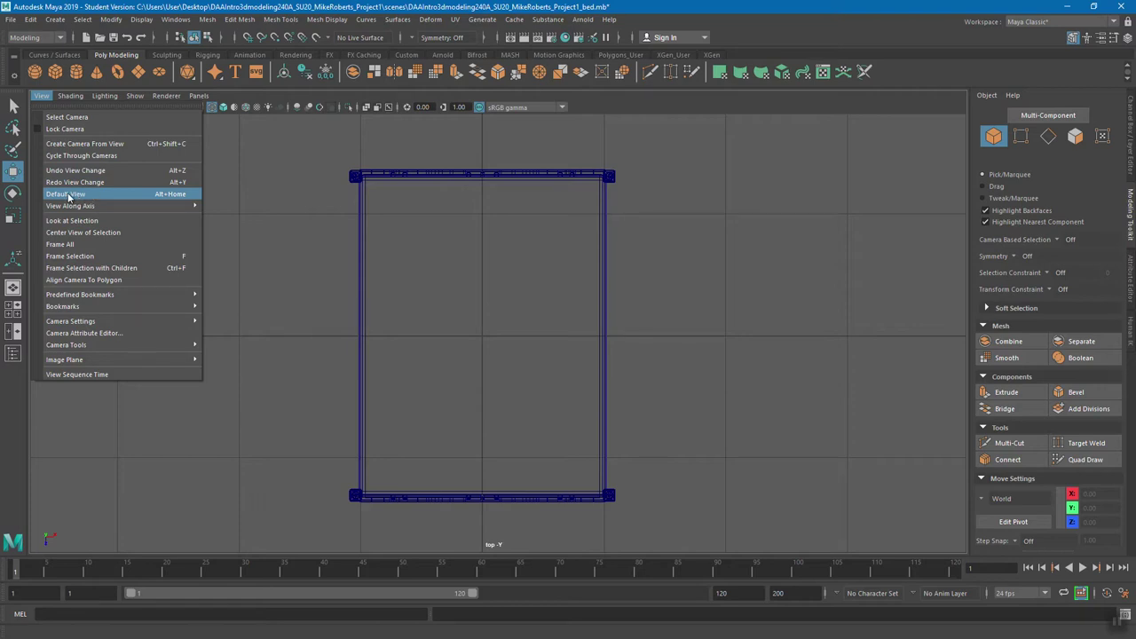
pyautogui.moveTo(197, 96)
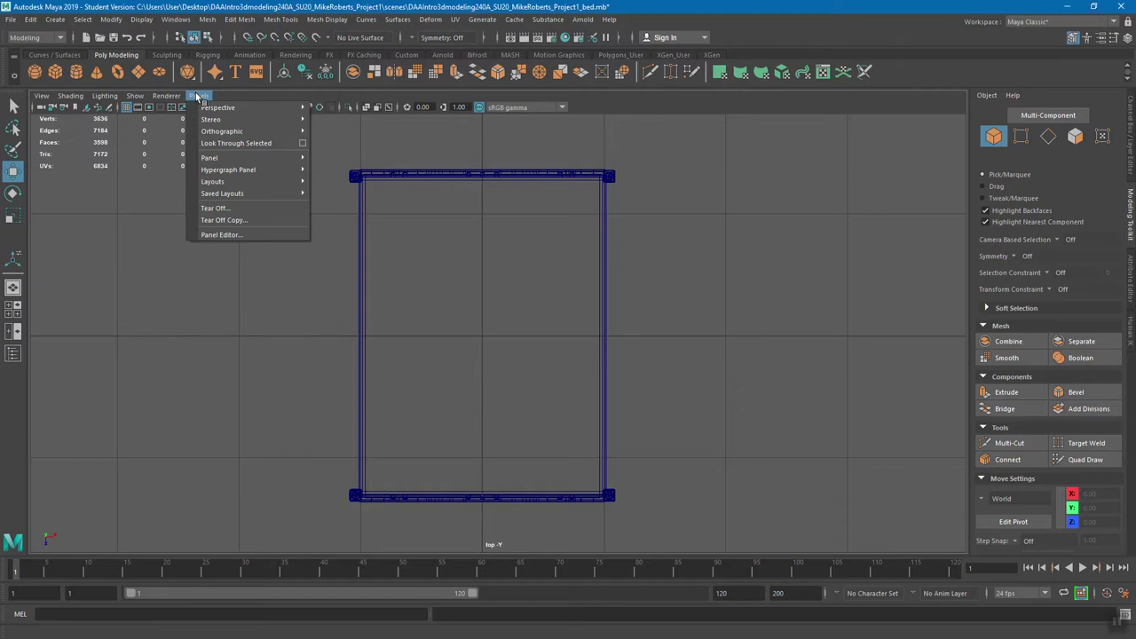
pyautogui.moveTo(267, 108)
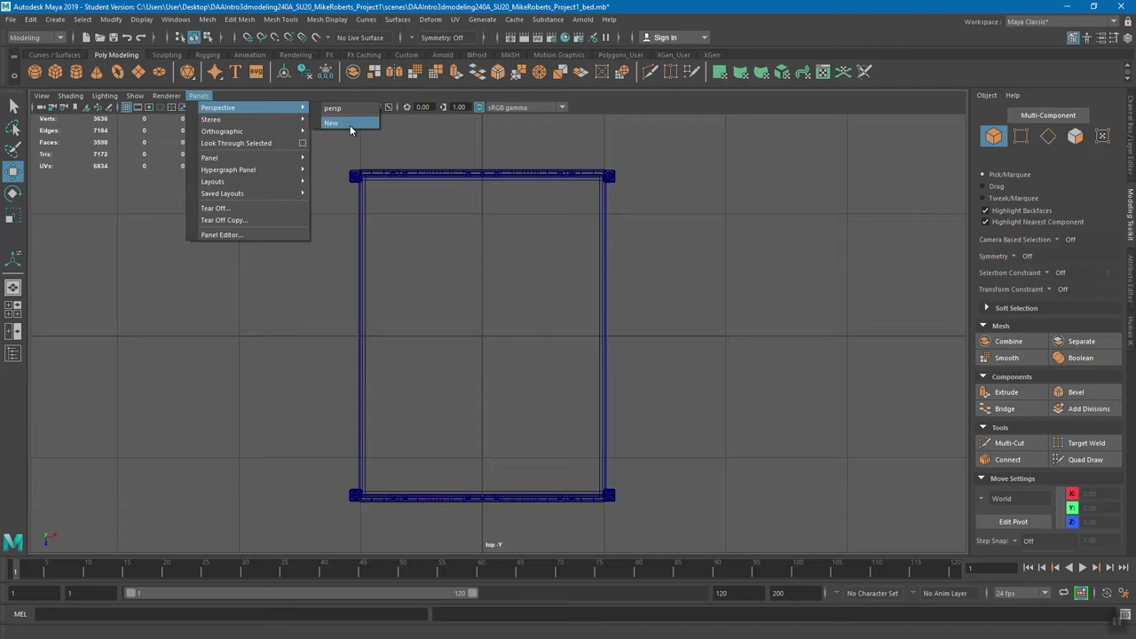
pyautogui.moveTo(249, 137)
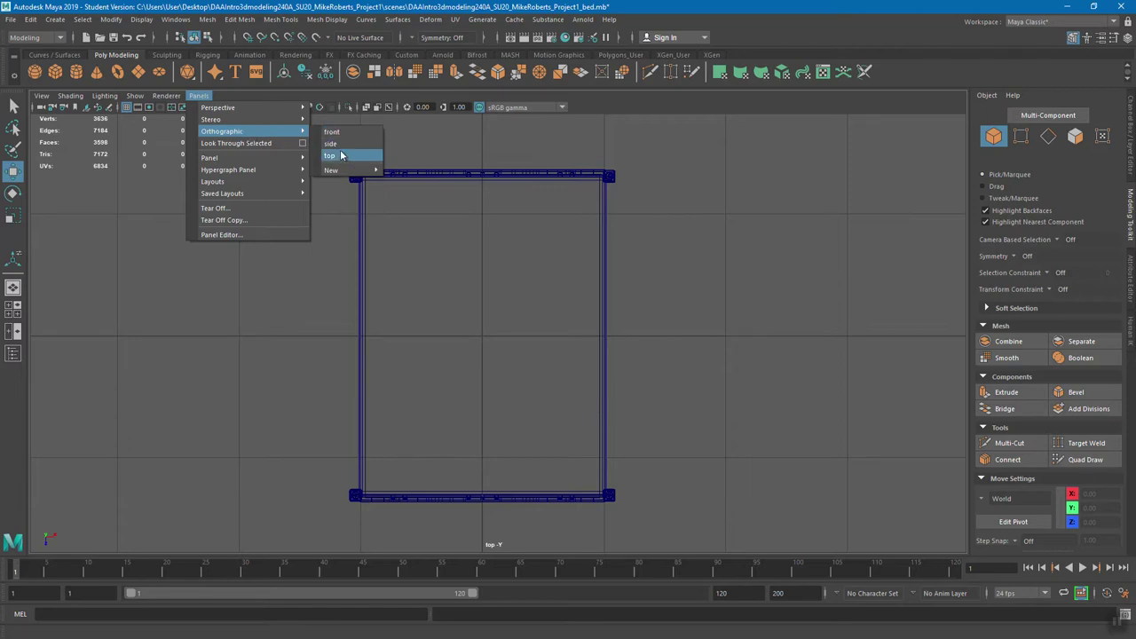
pyautogui.moveTo(342, 171)
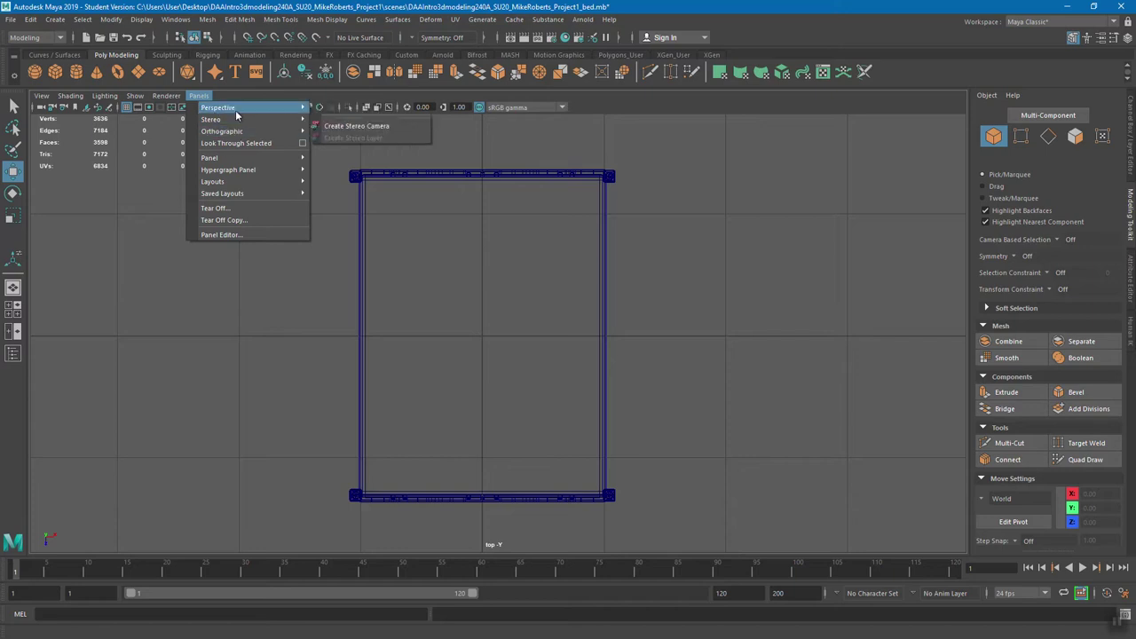
pyautogui.moveTo(234, 158)
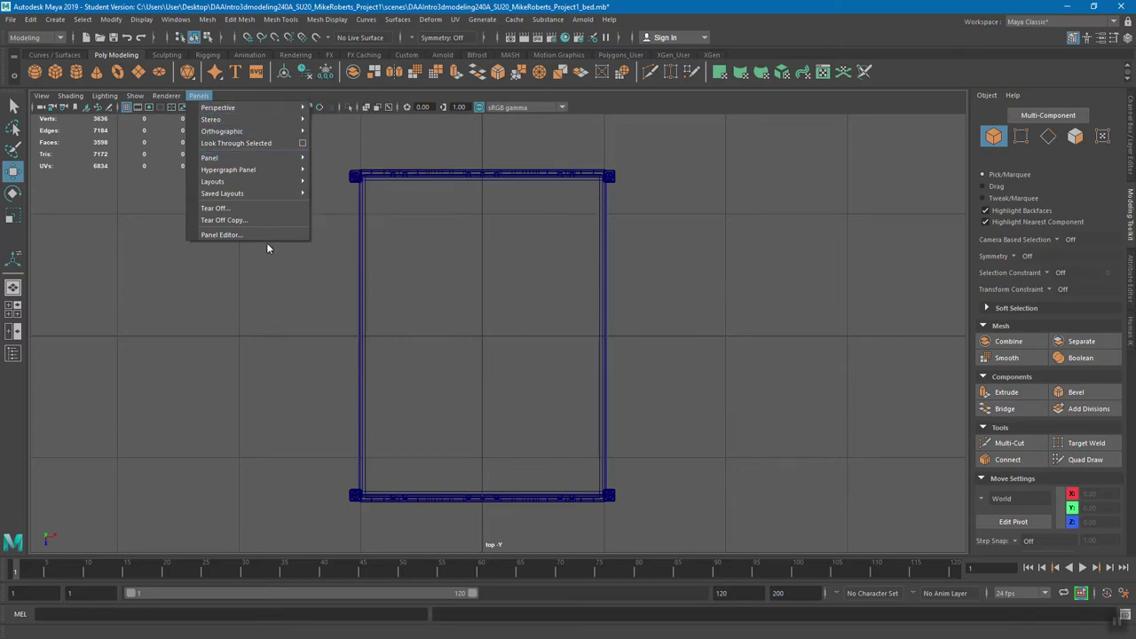
pyautogui.keyDown('alt'); pyautogui.moveTo(591, 300); pyautogui.dragTo(566, 302, button='middle'); pyautogui.keyUp('alt')
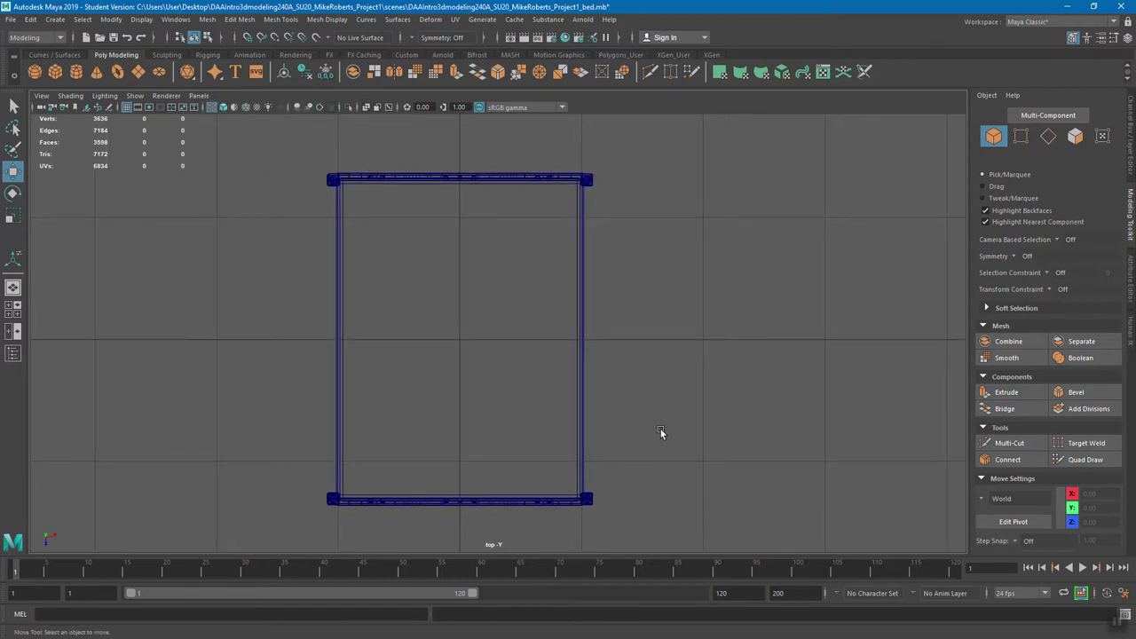
# Draw a wavy CV curve in the top view just outside the bed's positive-X side, from the headboard post to the footboard post
pyautogui.click(55, 20)
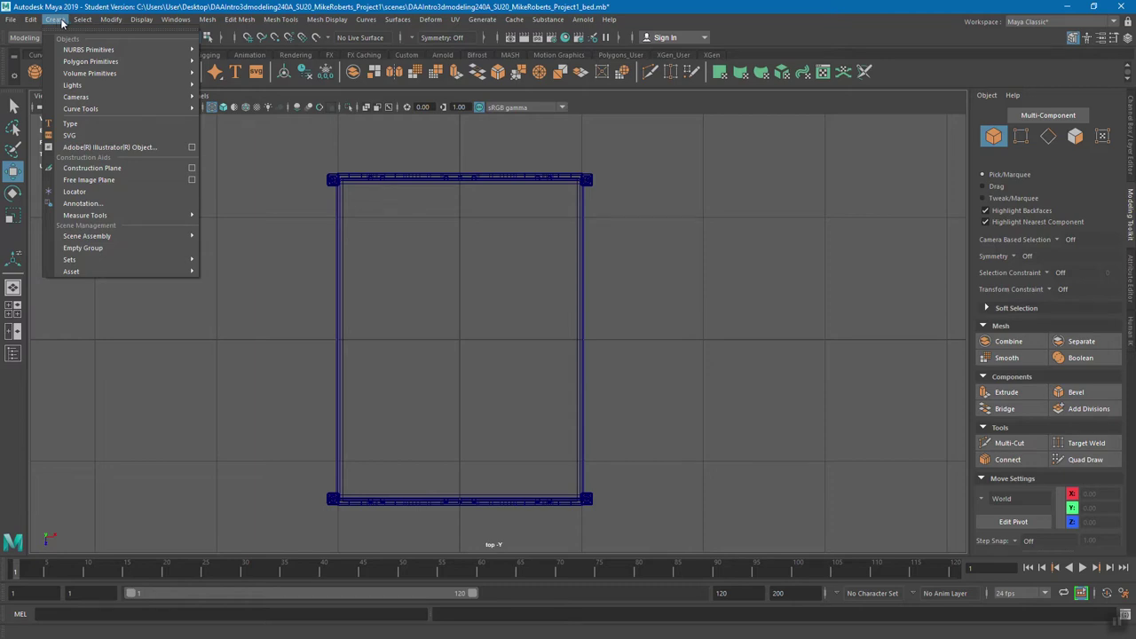
pyautogui.moveTo(93, 62)
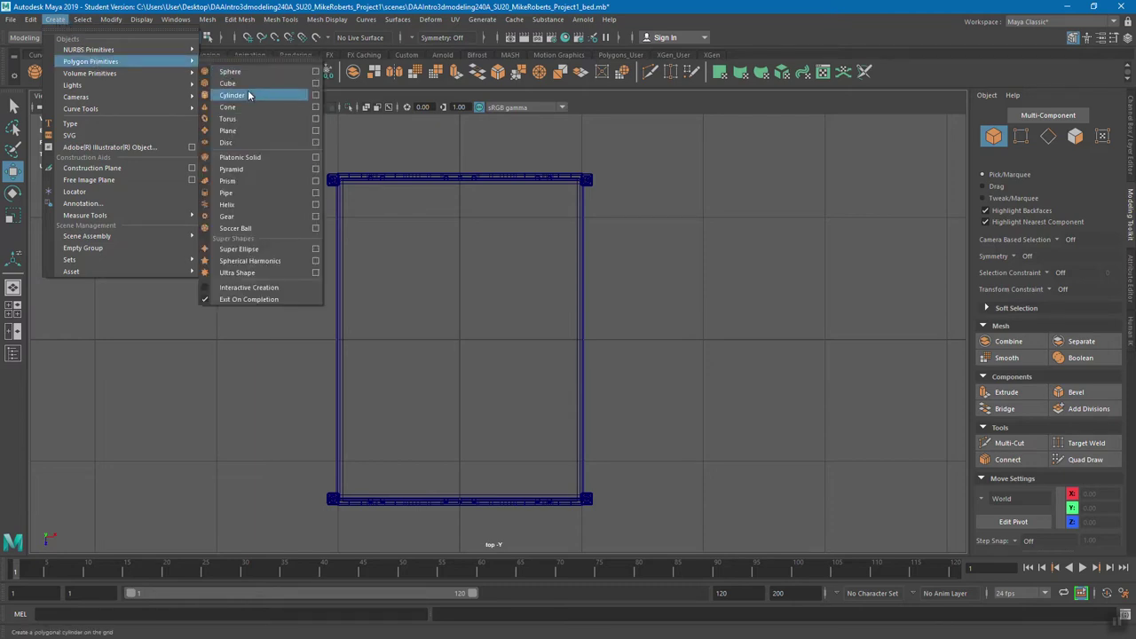
pyautogui.moveTo(96, 109)
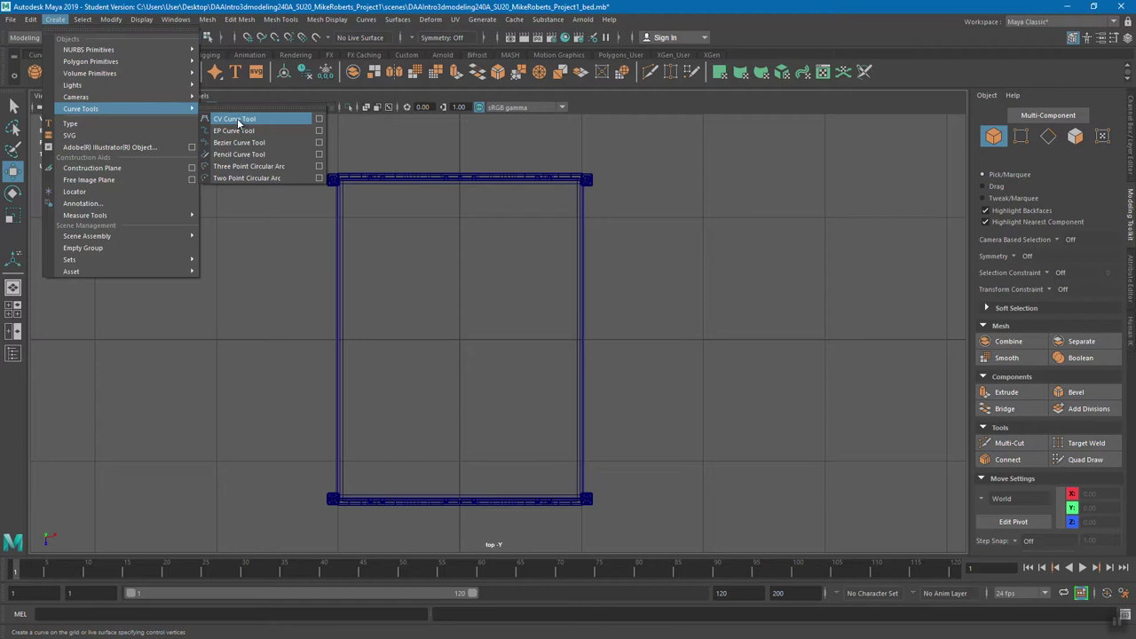
pyautogui.click(233, 118)
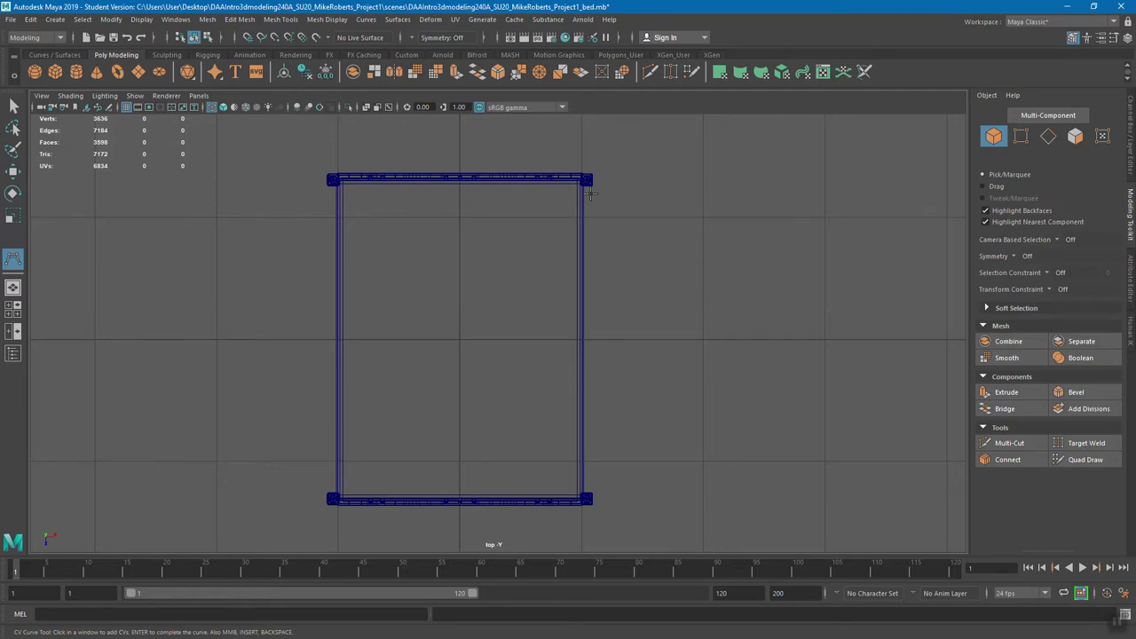
pyautogui.keyDown('alt'); pyautogui.moveTo(642, 198); pyautogui.dragTo(538, 226, button='middle'); pyautogui.keyUp('alt')
pyautogui.scroll(1, 575, 192)
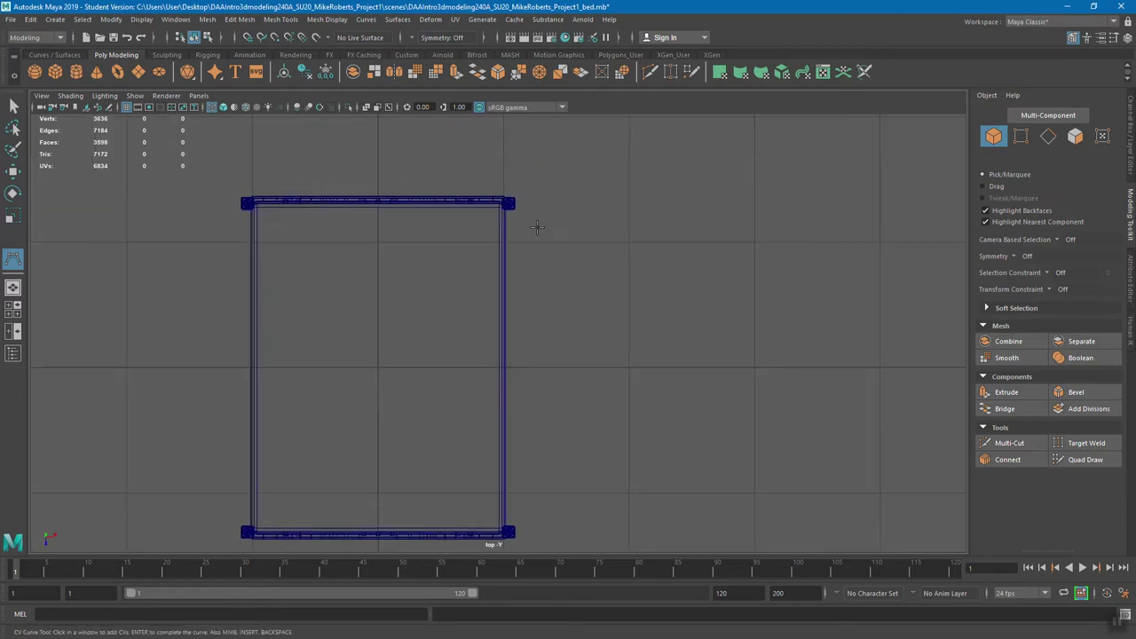
pyautogui.scroll(2, 510, 209)
pyautogui.click(512, 205)
pyautogui.moveTo(529, 211)
pyautogui.keyDown('alt'); pyautogui.mouseDown(button='middle')
pyautogui.moveTo(545, 207)
pyautogui.moveTo(535, 209)
pyautogui.mouseUp(button='middle'); pyautogui.keyUp('alt')
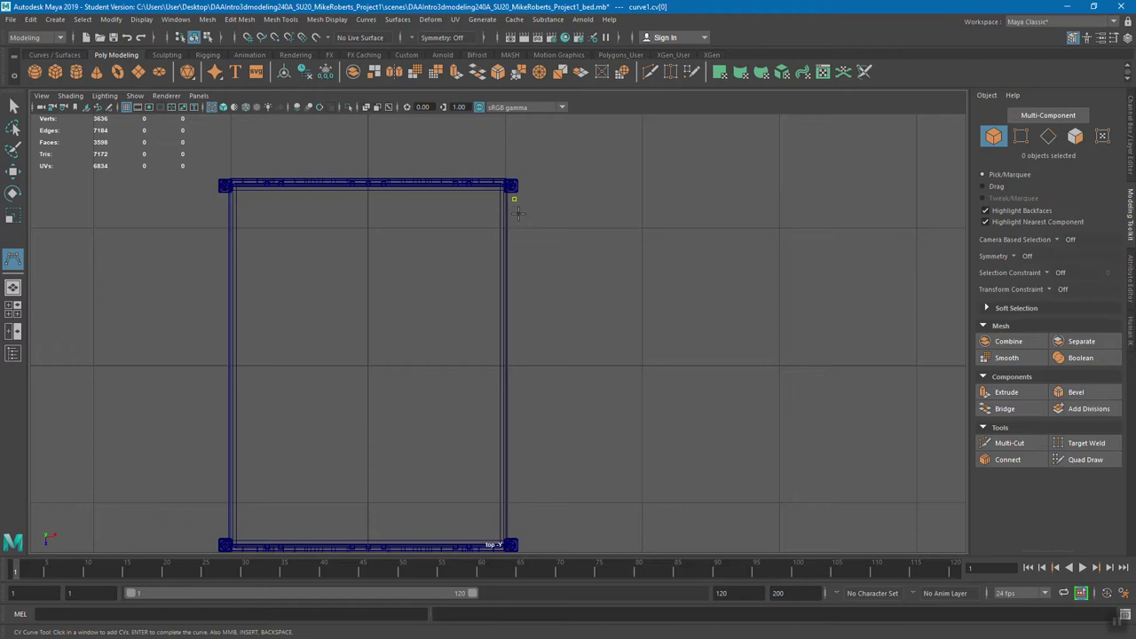
pyautogui.click(522, 231)
pyautogui.click(518, 276)
pyautogui.click(522, 307)
pyautogui.click(518, 321)
pyautogui.click(524, 348)
pyautogui.click(525, 365)
pyautogui.keyDown('alt'); pyautogui.moveTo(526, 372); pyautogui.dragTo(520, 304, button='middle'); pyautogui.keyUp('alt')
pyautogui.click(517, 312)
pyautogui.click(512, 333)
pyautogui.click(518, 355)
pyautogui.click(525, 371)
pyautogui.click(518, 394)
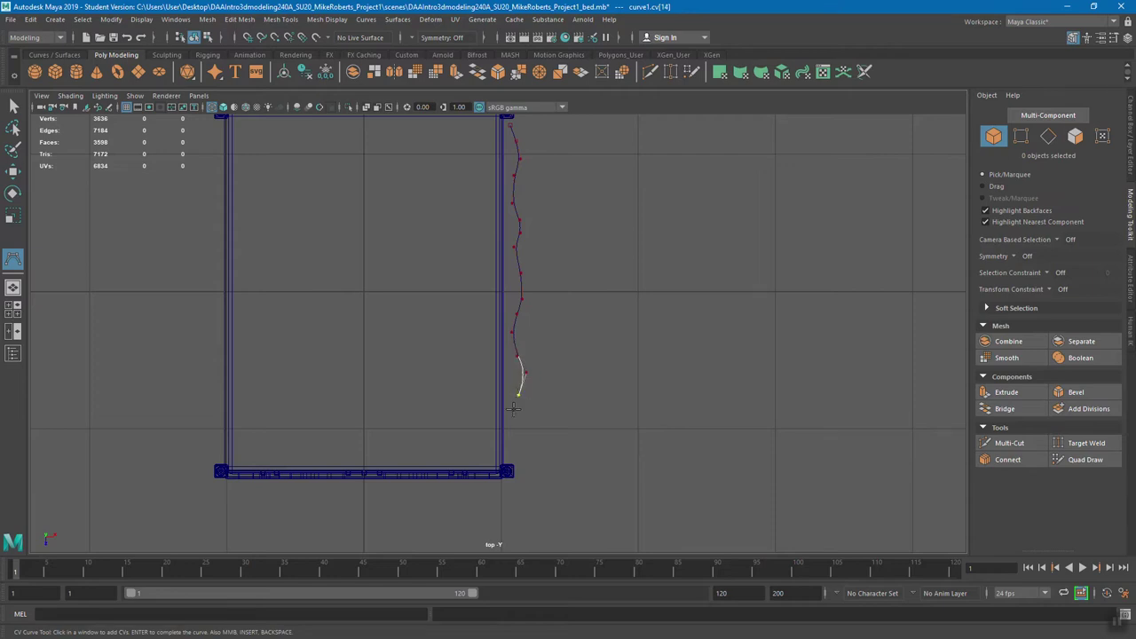
pyautogui.click(513, 413)
pyautogui.click(512, 434)
pyautogui.click(514, 448)
pyautogui.click(512, 456)
pyautogui.keyDown('alt'); pyautogui.moveTo(558, 345); pyautogui.dragTo(507, 387, button='middle'); pyautogui.keyUp('alt')
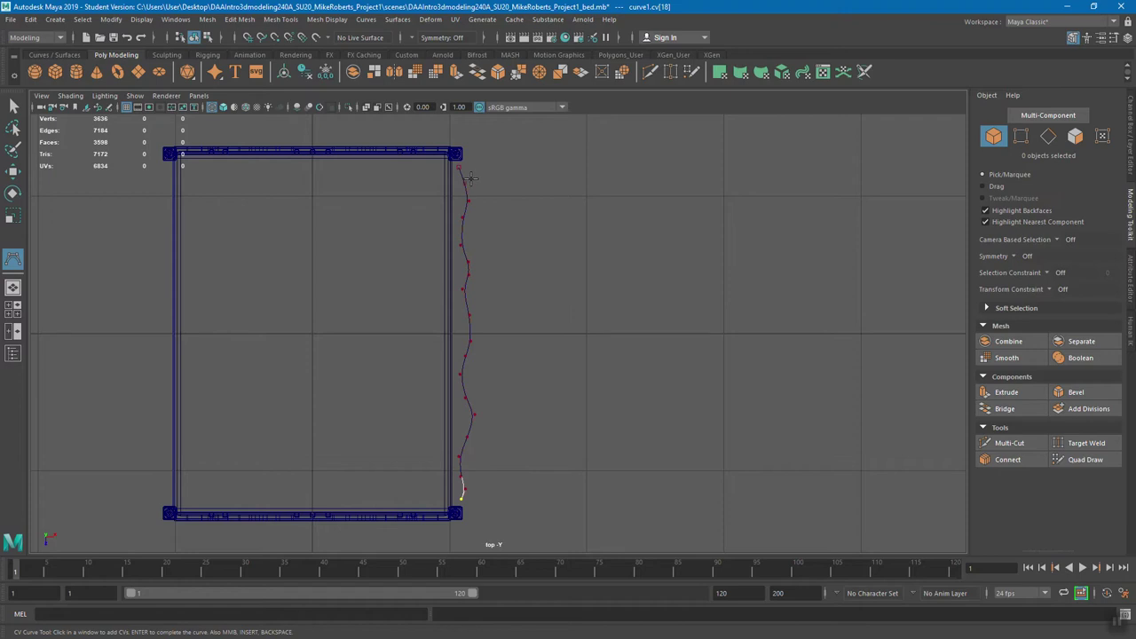
pyautogui.press('Return')
pyautogui.press('w')
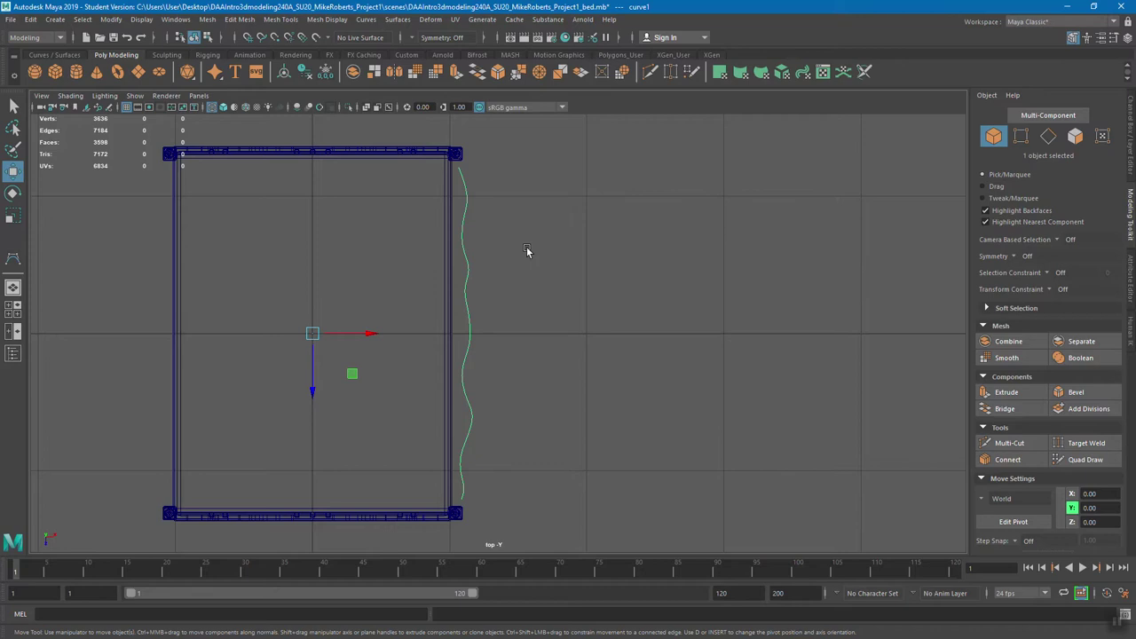
pyautogui.keyDown('alt'); pyautogui.moveTo(483, 244); pyautogui.dragTo(506, 273, button='middle'); pyautogui.keyUp('alt')
pyautogui.keyDown('alt'); pyautogui.moveTo(493, 261); pyautogui.dragTo(528, 262, button='right'); pyautogui.keyUp('alt')
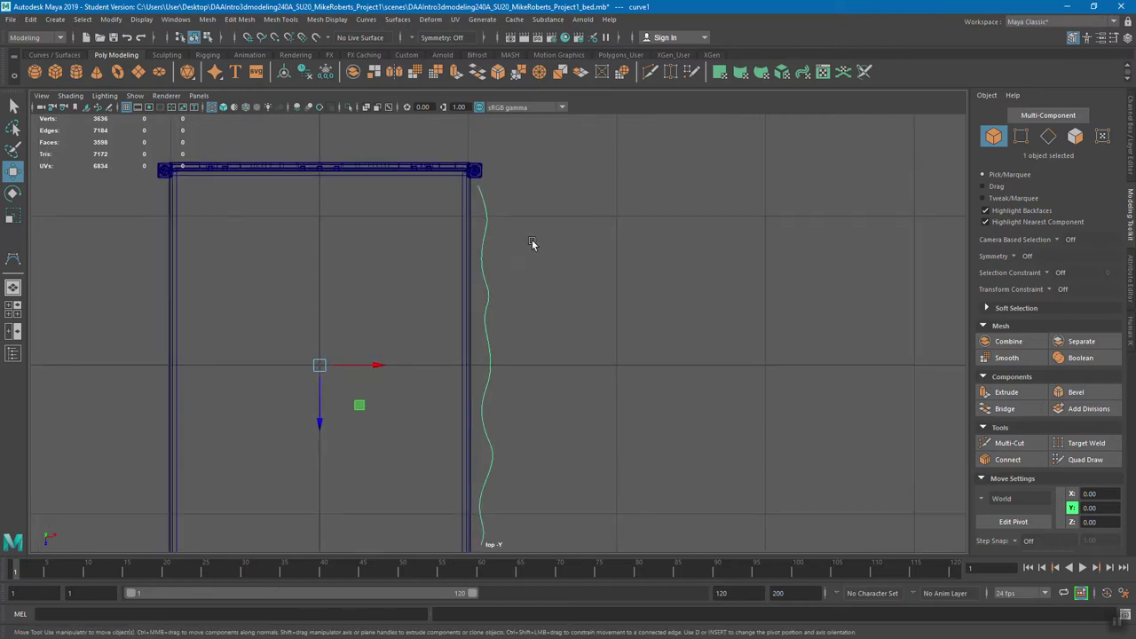
# Nudge a control vertex near the headboard end of the wavy curve along X, and return to object selection
pyautogui.rightClick(485, 233)
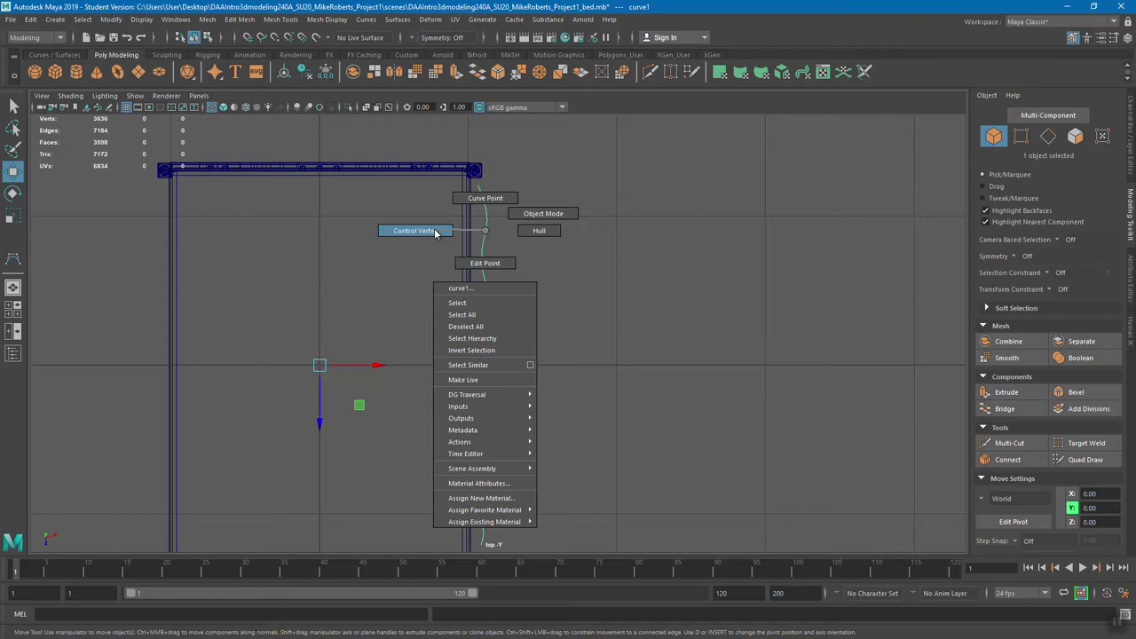
pyautogui.moveTo(435, 232); pyautogui.dragTo(434, 233, button='right')
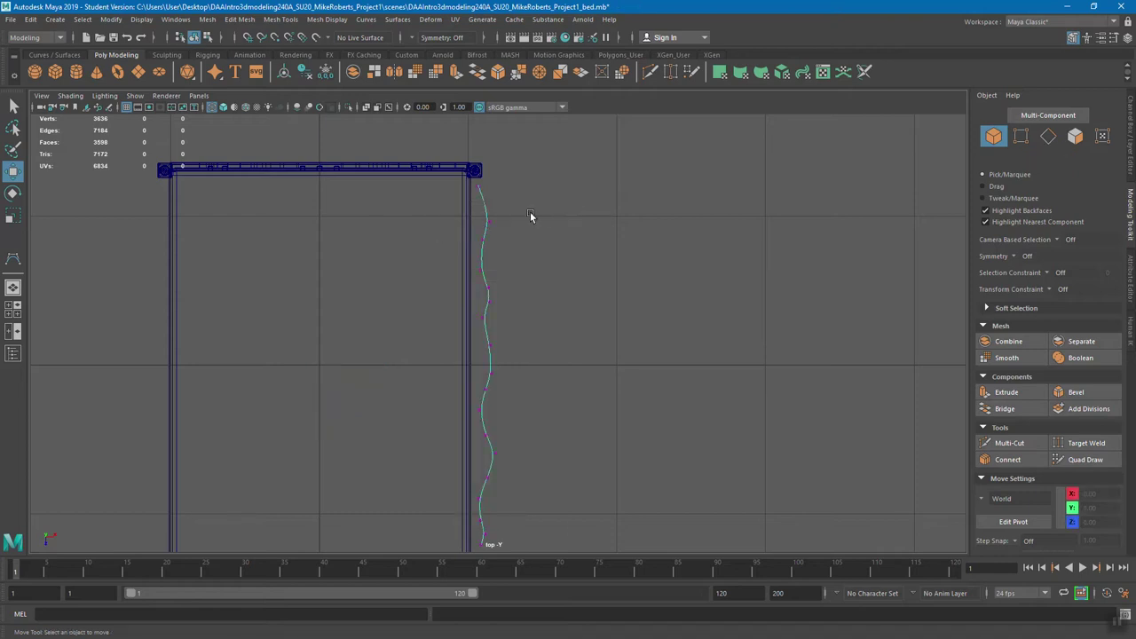
pyautogui.moveTo(476, 213); pyautogui.dragTo(527, 223)
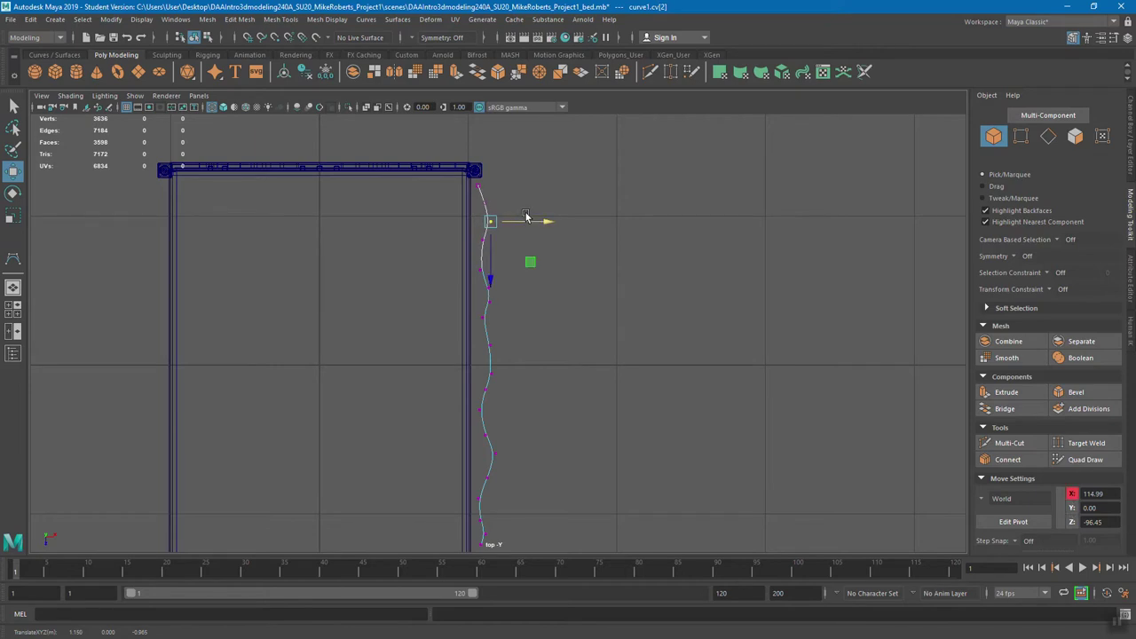
pyautogui.click(501, 200)
pyautogui.moveTo(484, 195); pyautogui.dragTo(512, 186, button='right')
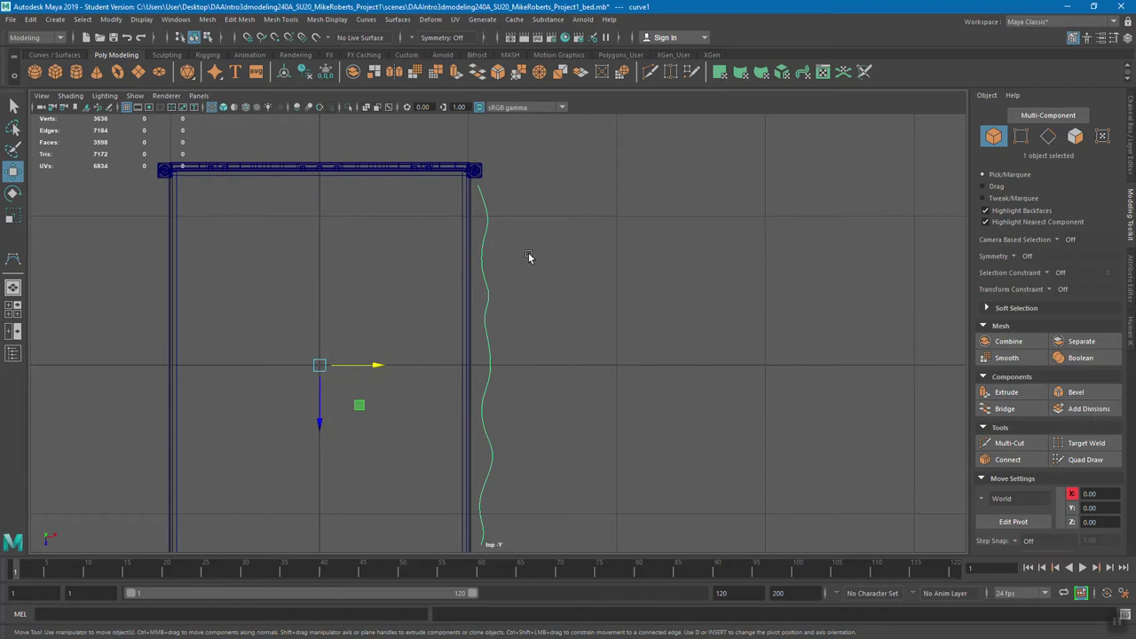
# Show all four views and lower the wavy curve beside the bed to about Y -67.37
pyautogui.press('space')
pyautogui.keyDown('alt'); pyautogui.moveTo(809, 268); pyautogui.dragTo(808, 231); pyautogui.keyUp('alt')
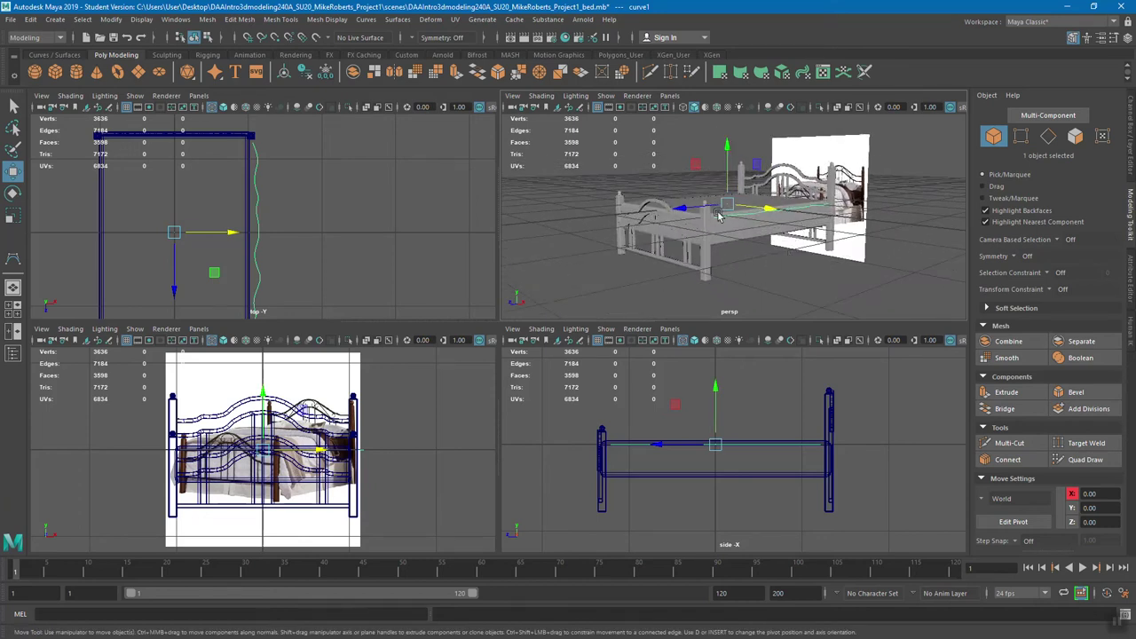
pyautogui.click(726, 144)
pyautogui.moveTo(726, 145); pyautogui.dragTo(728, 191)
# Center the pivot of the lowered wavy curve on the curve itself
pyautogui.keyDown('alt'); pyautogui.moveTo(328, 234); pyautogui.dragTo(372, 213, button='middle'); pyautogui.keyUp('alt')
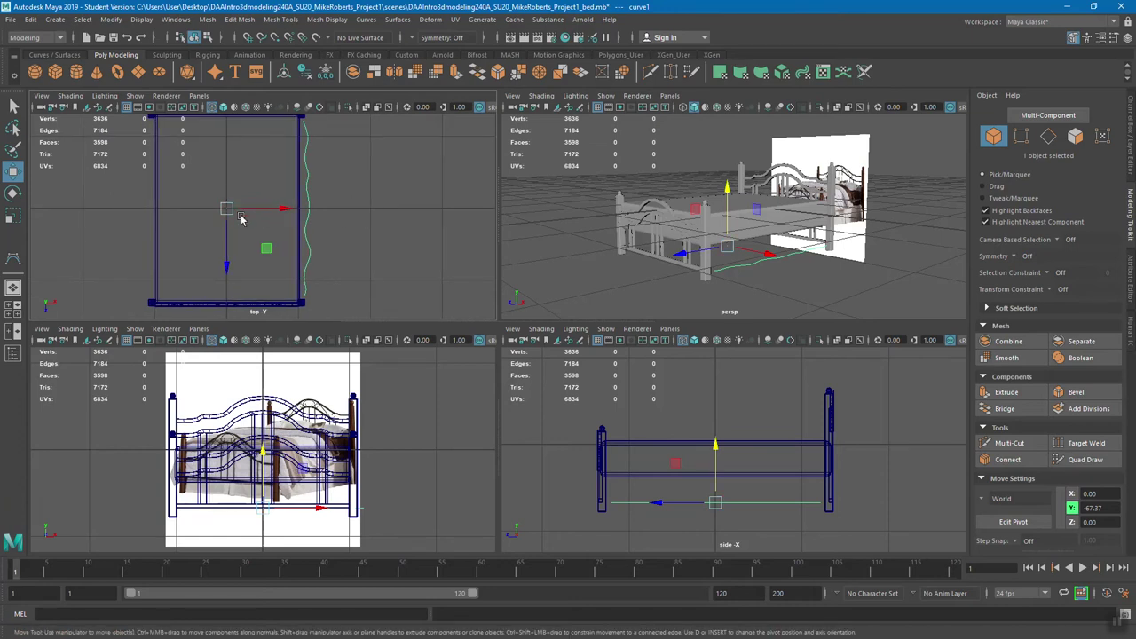
pyautogui.keyDown('alt'); pyautogui.moveTo(309, 156); pyautogui.dragTo(319, 161, button='middle'); pyautogui.keyUp('alt')
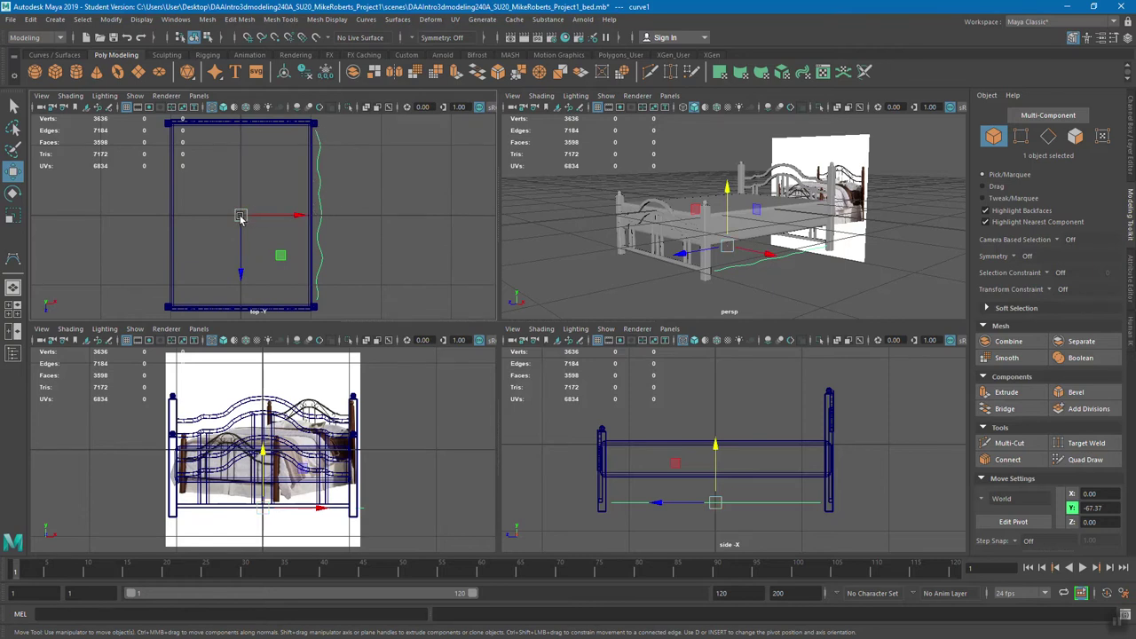
pyautogui.click(111, 19)
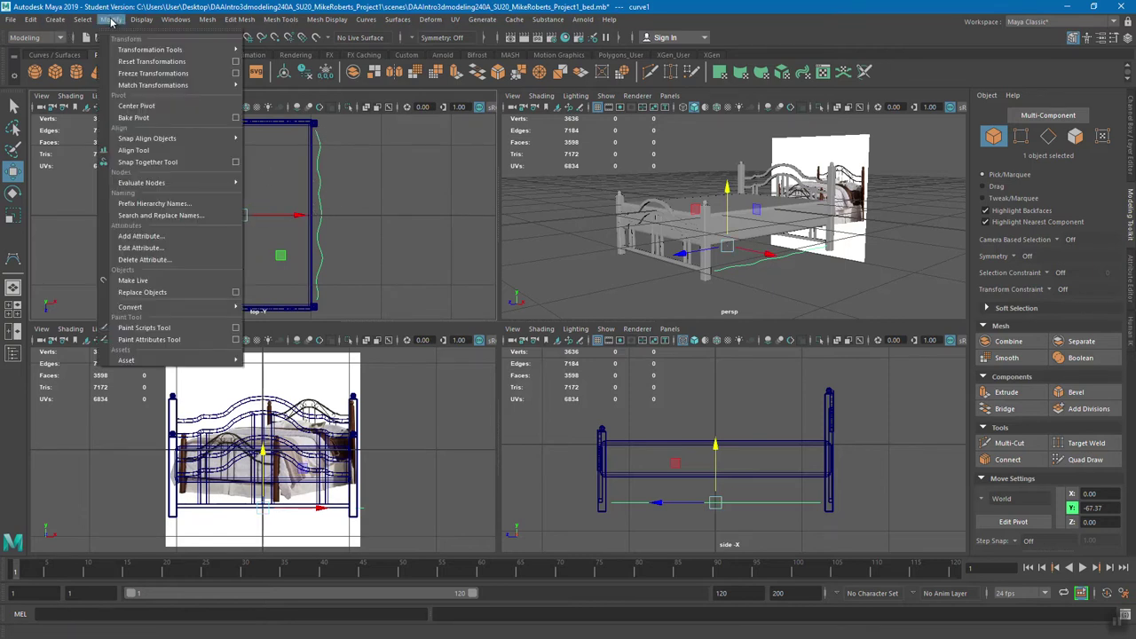
pyautogui.moveTo(143, 140)
pyautogui.click(153, 107)
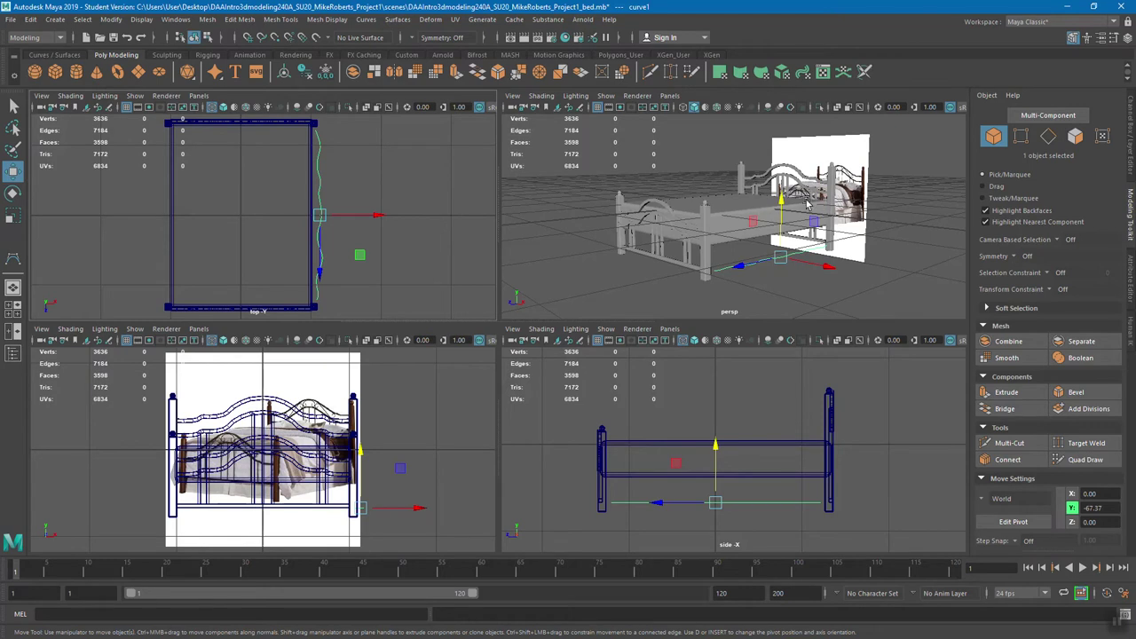
pyautogui.keyDown('alt'); pyautogui.moveTo(431, 185); pyautogui.dragTo(417, 194, button='middle'); pyautogui.keyUp('alt')
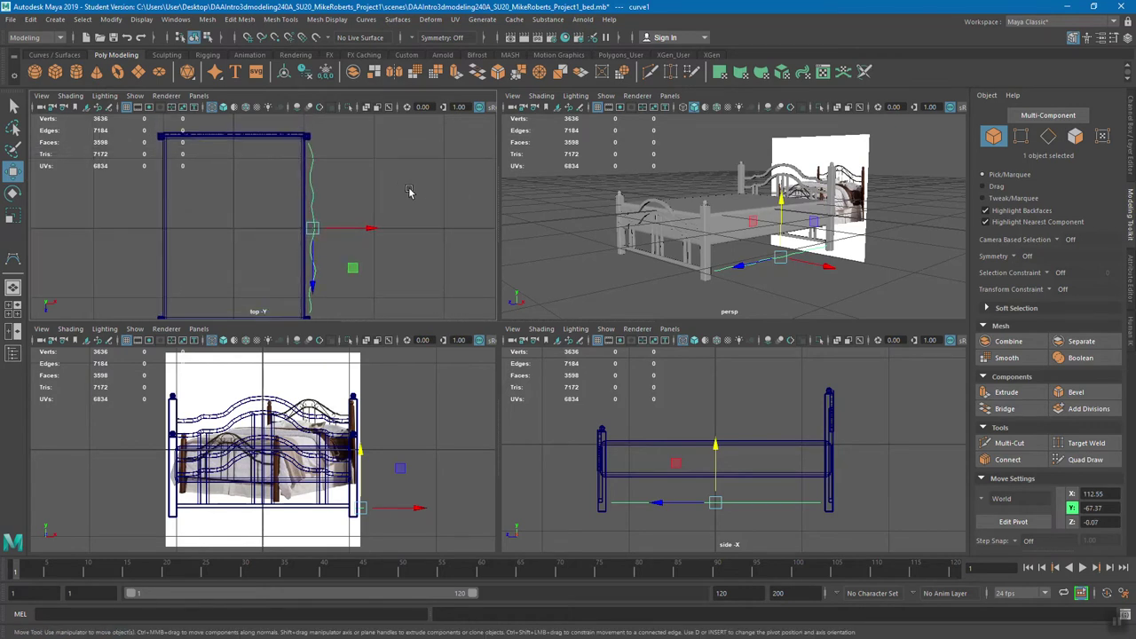
# Draw a second, gentler CV curve in the top view along the first one, from the headboard post to the footboard post
pyautogui.click(55, 20)
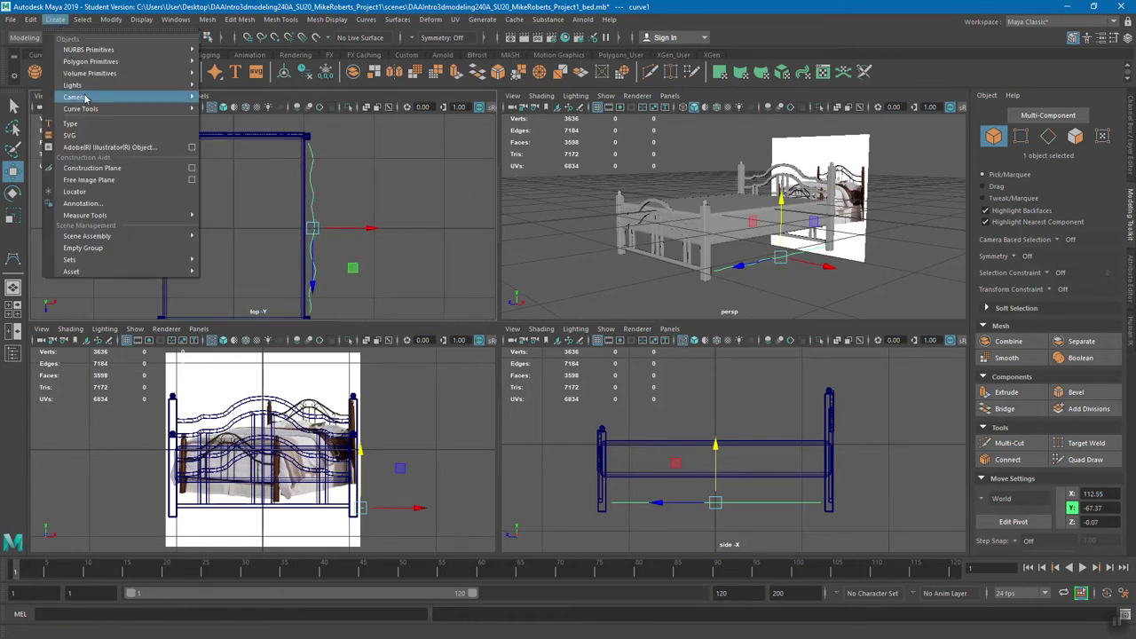
pyautogui.moveTo(89, 108)
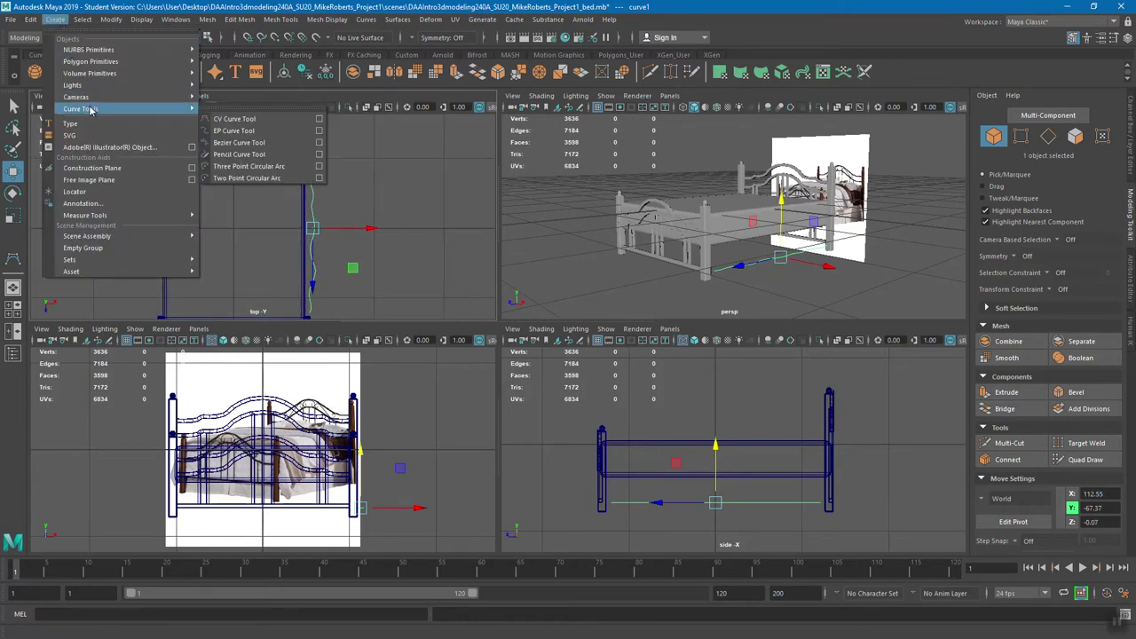
pyautogui.click(238, 118)
pyautogui.keyDown('alt'); pyautogui.moveTo(375, 195); pyautogui.dragTo(434, 169, button='right'); pyautogui.keyUp('alt')
pyautogui.keyDown('alt'); pyautogui.moveTo(434, 170); pyautogui.dragTo(406, 184, button='middle'); pyautogui.keyUp('alt')
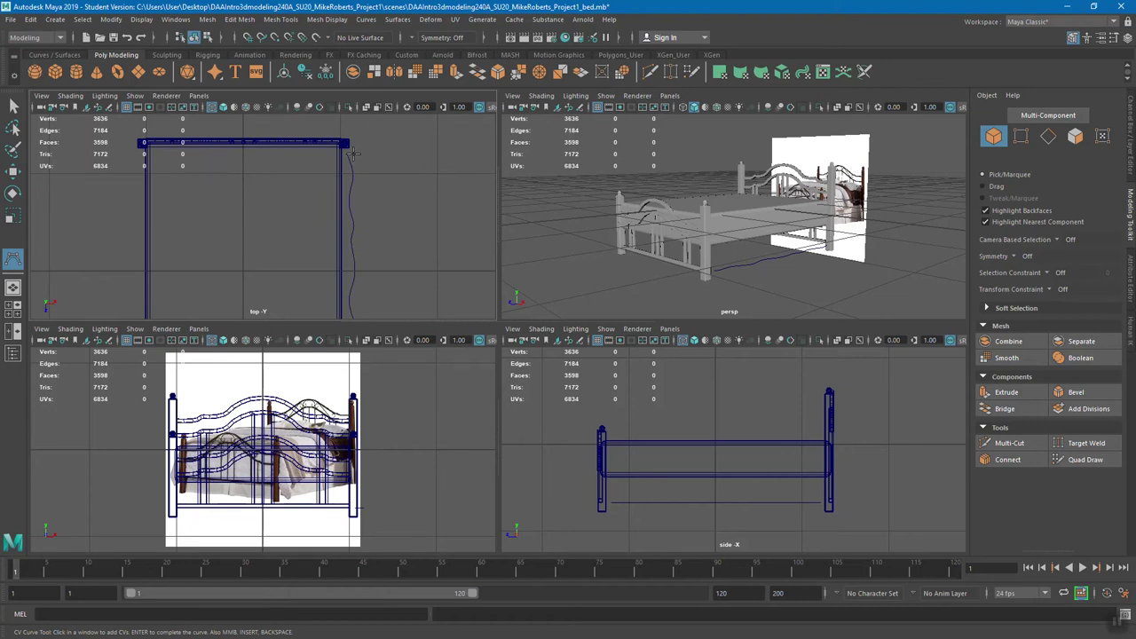
pyautogui.click(351, 153)
pyautogui.click(351, 182)
pyautogui.click(354, 206)
pyautogui.keyDown('alt'); pyautogui.moveTo(365, 238); pyautogui.dragTo(372, 180, button='middle'); pyautogui.keyUp('alt')
pyautogui.click(363, 188)
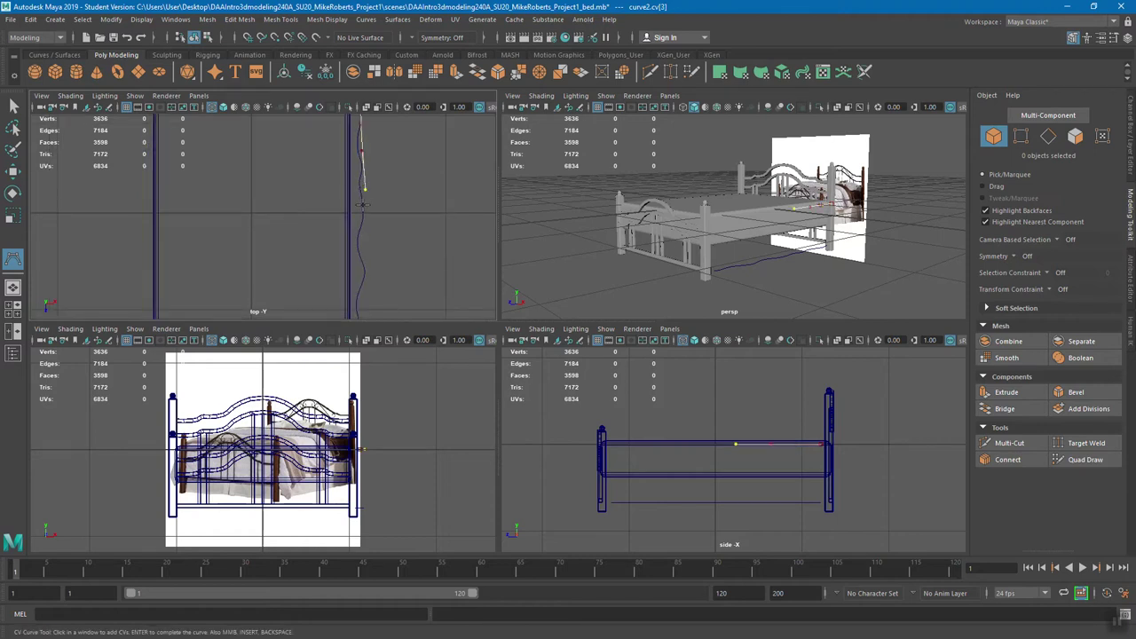
pyautogui.click(362, 221)
pyautogui.click(361, 262)
pyautogui.keyDown('alt'); pyautogui.moveTo(363, 248); pyautogui.dragTo(380, 190, button='middle'); pyautogui.keyUp('alt')
pyautogui.click(358, 240)
pyautogui.click(360, 262)
pyautogui.scroll(-2, 311, 198)
pyautogui.keyDown('alt'); pyautogui.moveTo(311, 142); pyautogui.dragTo(315, 204, button='middle'); pyautogui.keyUp('alt')
pyautogui.press('w')
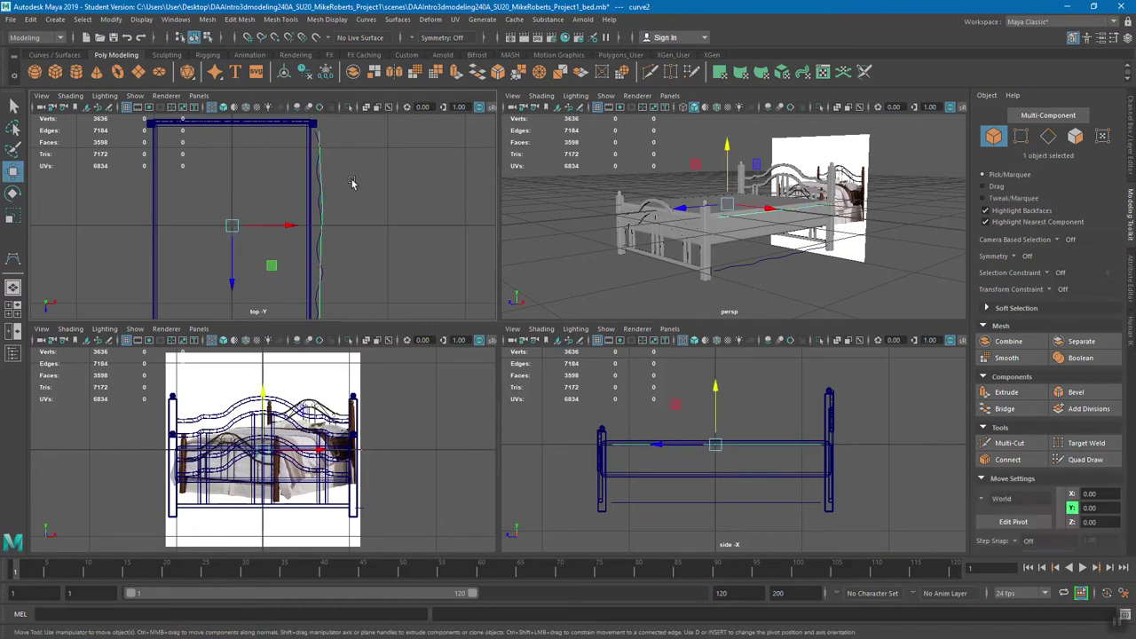
# Draw a short four-point CV curve in the top view well outside the bed, and delete it
pyautogui.click(56, 19)
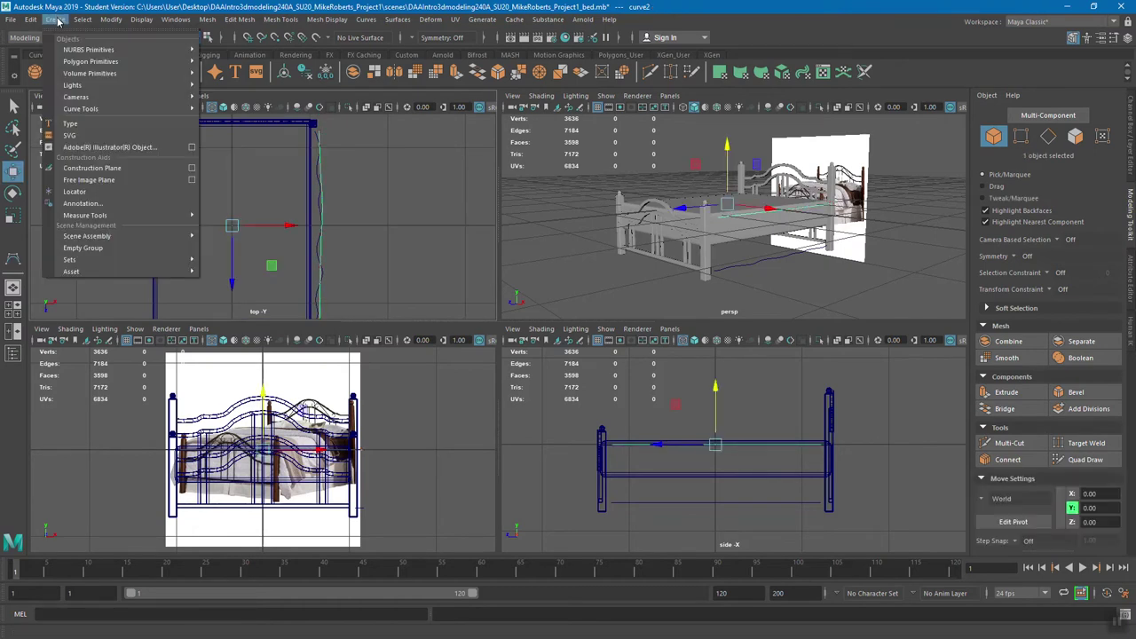
pyautogui.moveTo(80, 109)
pyautogui.click(250, 120)
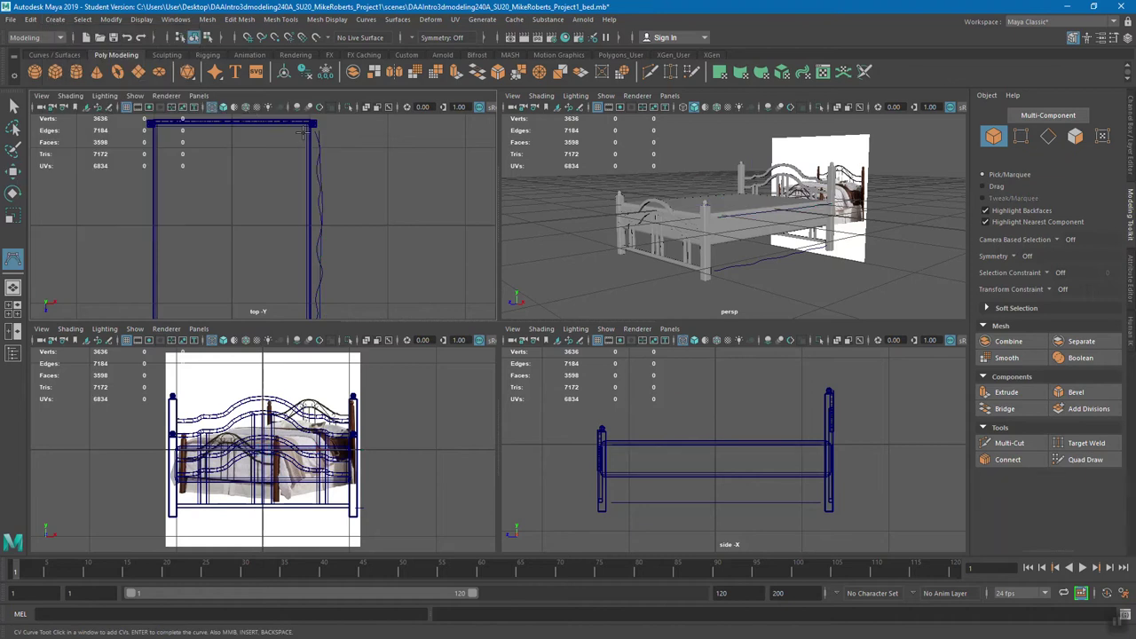
pyautogui.click(402, 136)
pyautogui.click(406, 167)
pyautogui.click(404, 207)
pyautogui.click(393, 247)
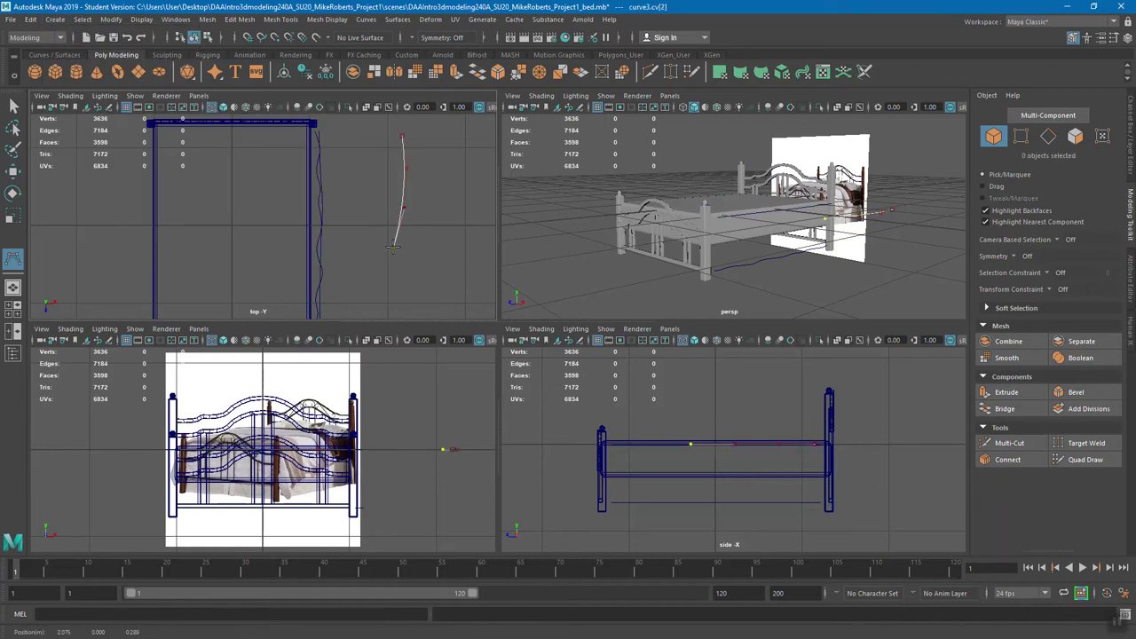
pyautogui.press('Return')
pyautogui.press('w')
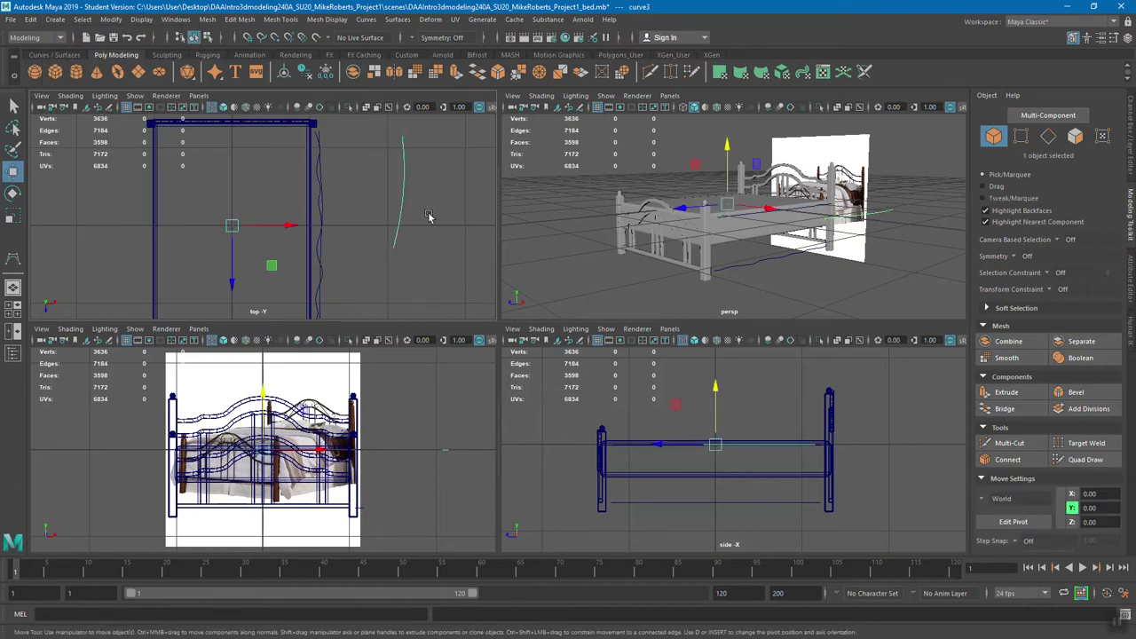
pyautogui.press('Delete')
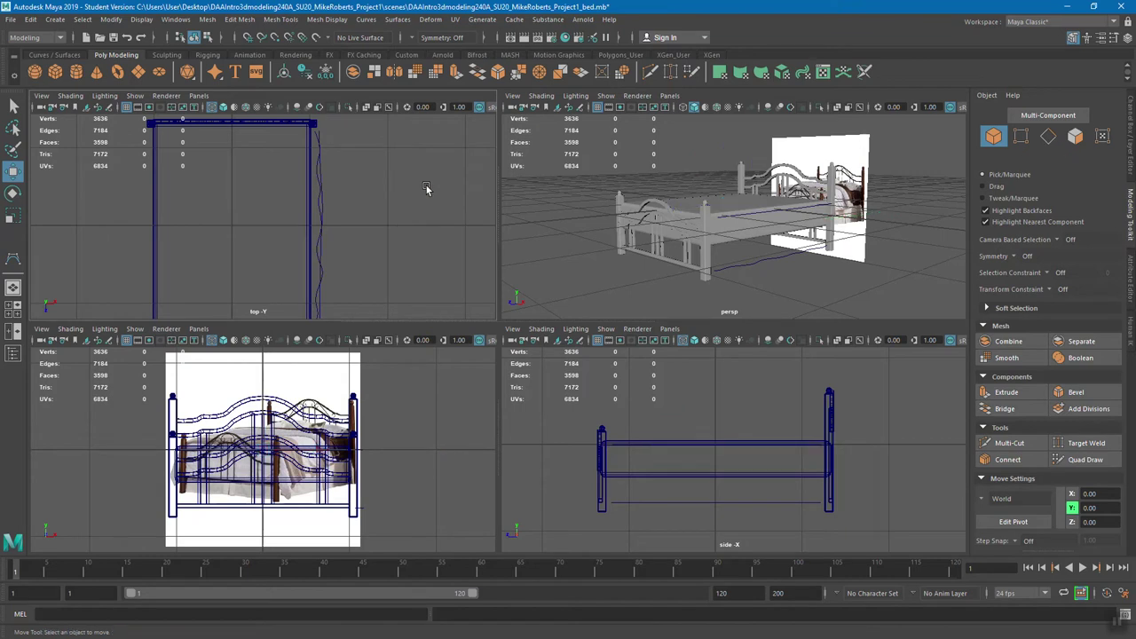
# Move the gentler curve to the mattress's upper side edge, at about X -6.09 and Y 6.60
pyautogui.click(754, 213)
pyautogui.keyDown('alt'); pyautogui.click(287, 233); pyautogui.keyUp('alt')
pyautogui.moveTo(286, 233); pyautogui.dragTo(283, 228)
pyautogui.keyDown('alt'); pyautogui.moveTo(843, 202); pyautogui.dragTo(760, 198); pyautogui.keyUp('alt')
pyautogui.keyDown('alt'); pyautogui.moveTo(760, 198); pyautogui.dragTo(734, 152, button='middle'); pyautogui.keyUp('alt')
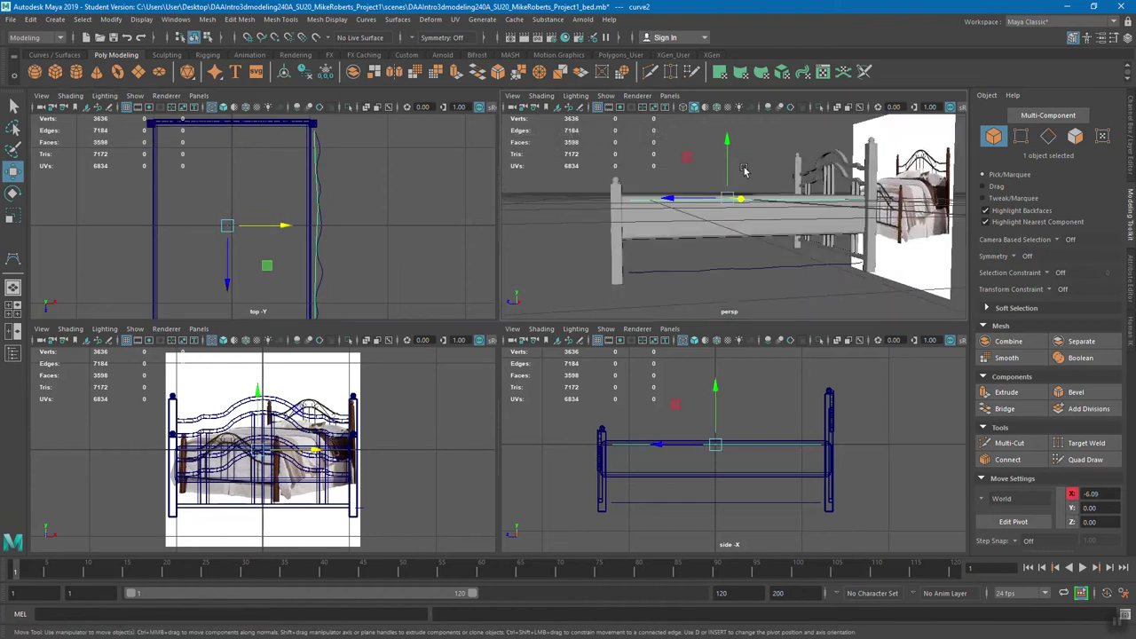
pyautogui.keyDown('alt'); pyautogui.moveTo(736, 155); pyautogui.dragTo(760, 177, button='right'); pyautogui.keyUp('alt')
pyautogui.moveTo(725, 140); pyautogui.dragTo(796, 189)
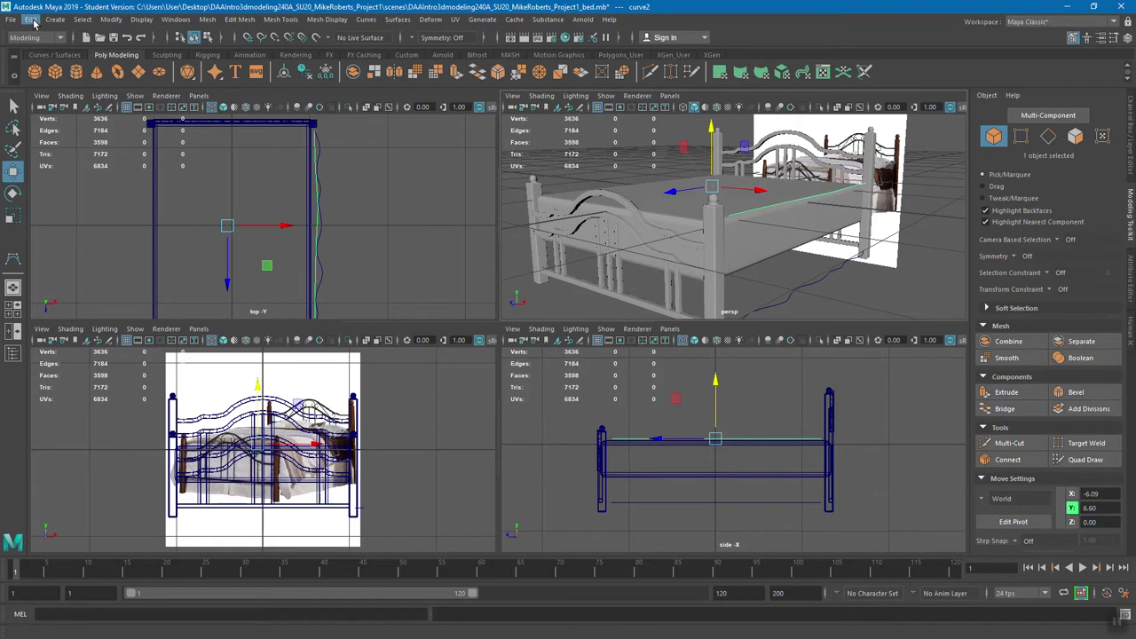
# Center the pivot of the curve at the mattress's upper edge
pyautogui.keyDown('alt'); pyautogui.moveTo(622, 204); pyautogui.dragTo(831, 195); pyautogui.keyUp('alt')
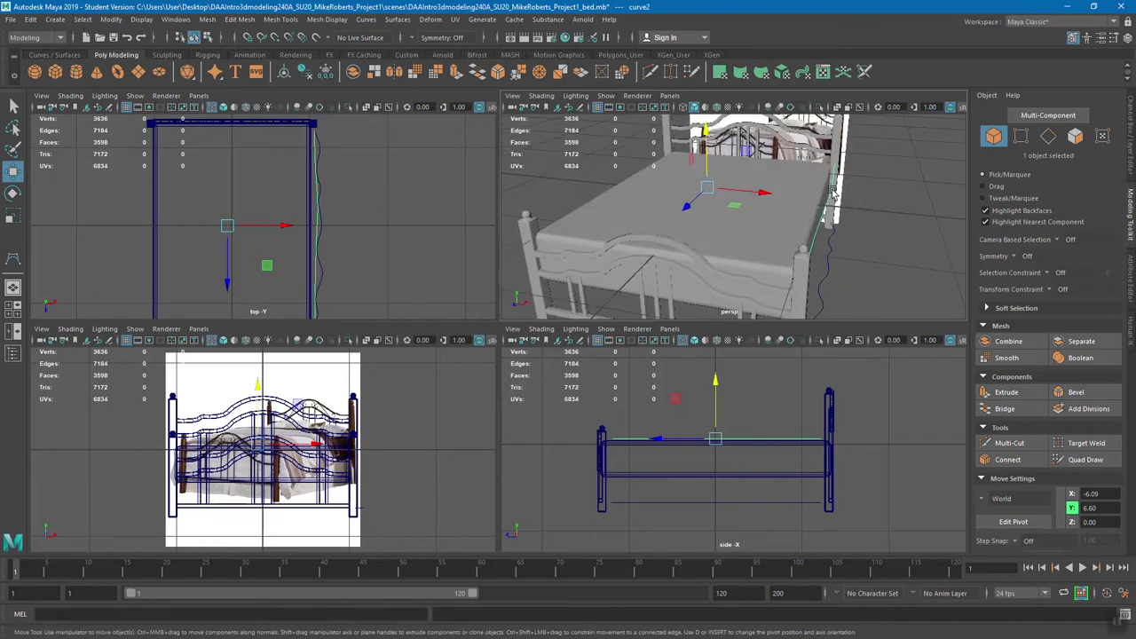
pyautogui.click(111, 19)
pyautogui.click(140, 104)
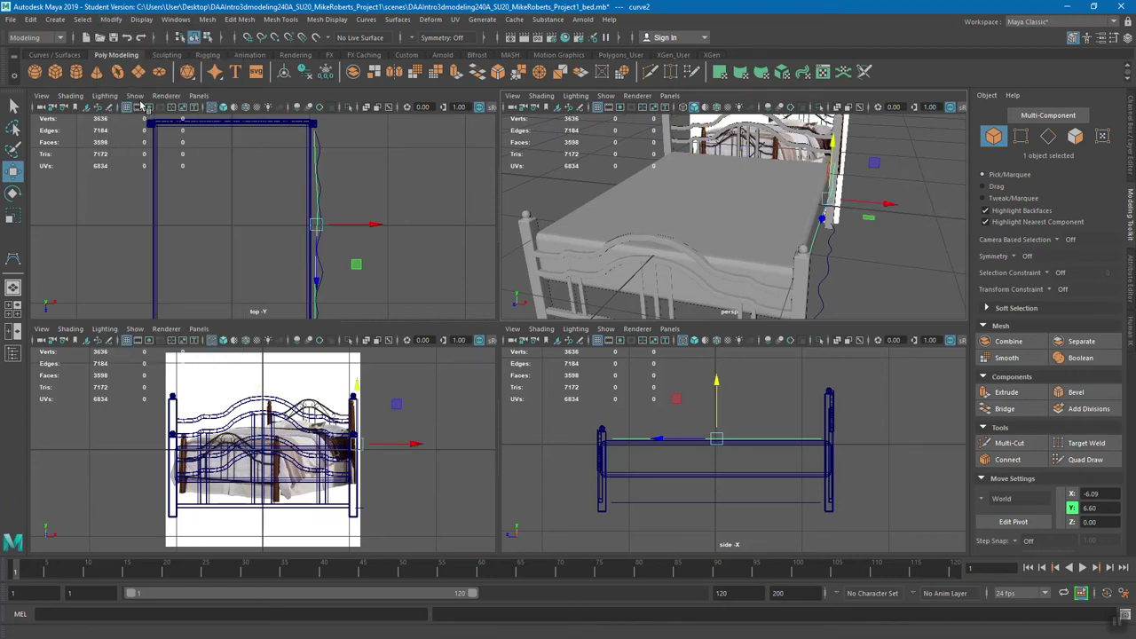
# Duplicate the mattress-edge curve and move the copy down and slightly outward, to about X 109.61 and Y -9.36
pyautogui.click(30, 18)
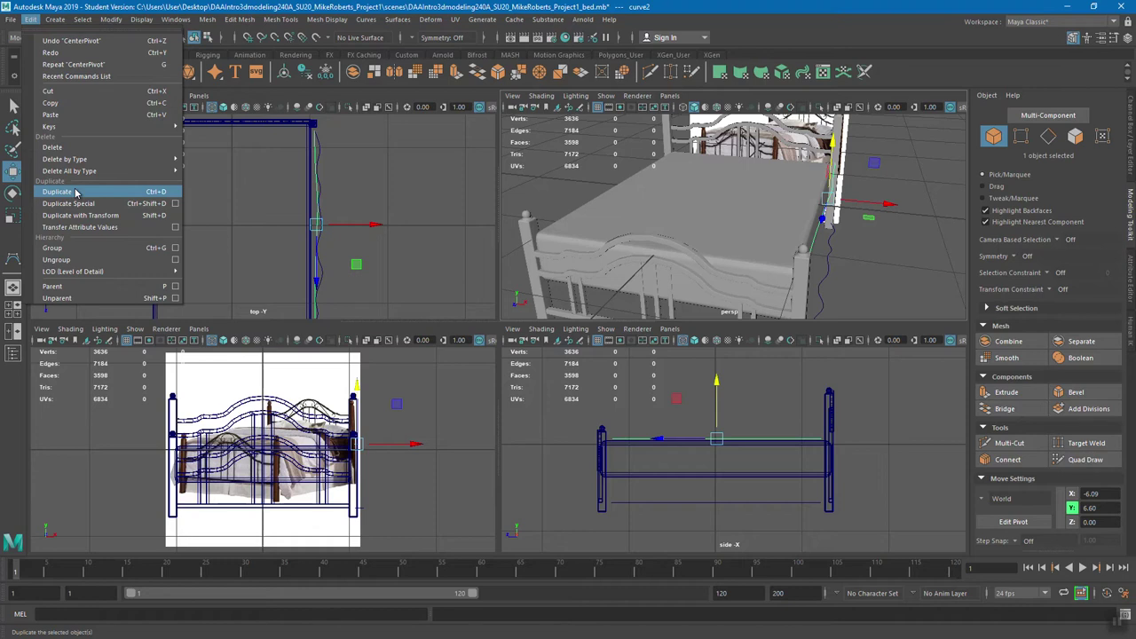
pyautogui.click(240, 20)
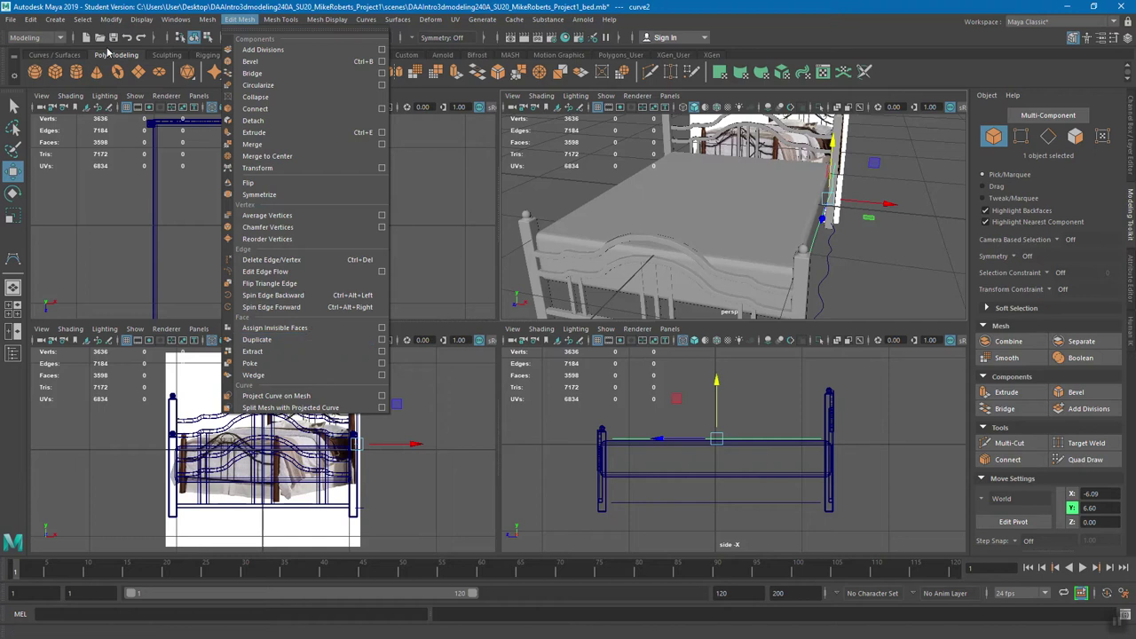
pyautogui.moveTo(32, 17)
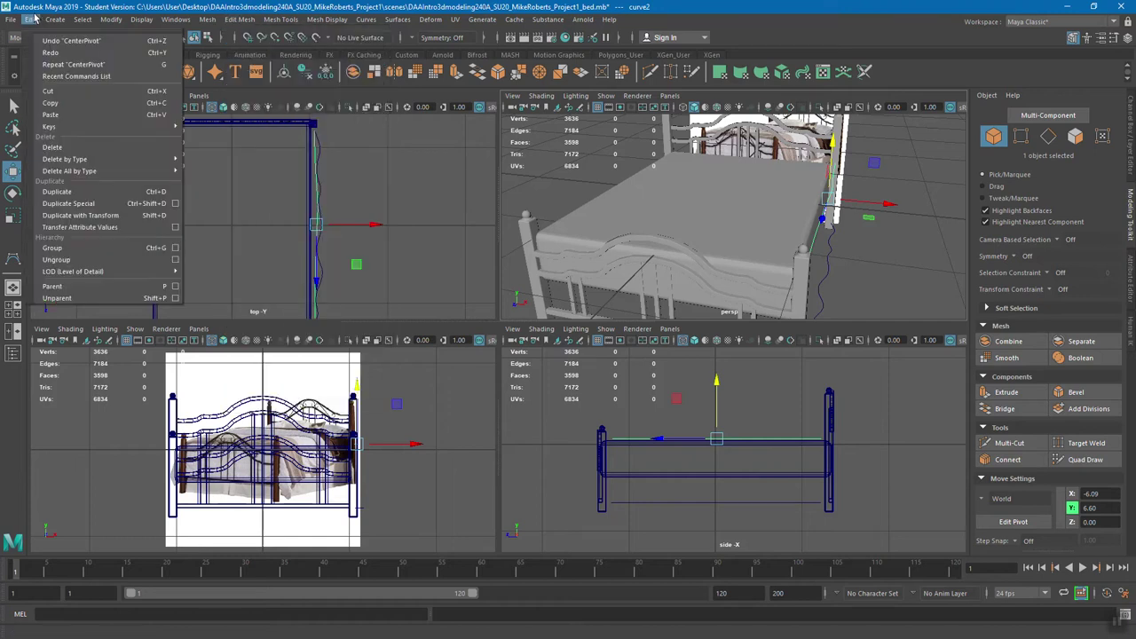
pyautogui.click(79, 193)
pyautogui.keyDown('alt'); pyautogui.moveTo(868, 240); pyautogui.dragTo(820, 219); pyautogui.keyUp('alt')
pyautogui.moveTo(814, 133); pyautogui.dragTo(799, 205)
pyautogui.moveTo(873, 213); pyautogui.dragTo(878, 216)
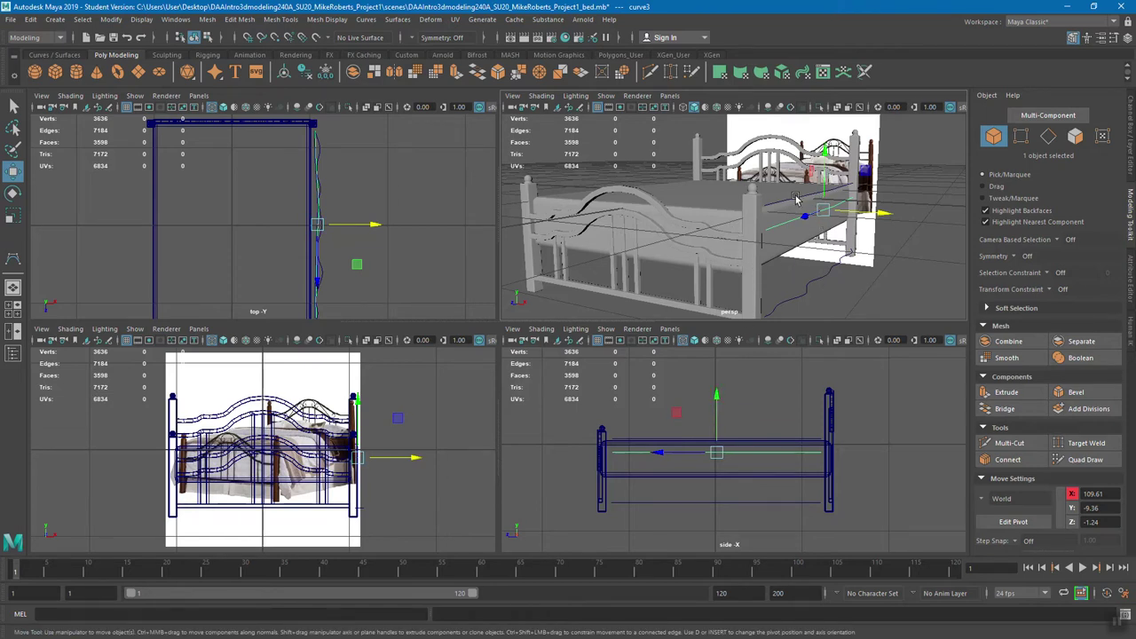
# Duplicate the mattress-edge curve and move the copy inward over the mattress, to about X 88.29 and Y 7.62
pyautogui.click(684, 192)
pyautogui.click(31, 20)
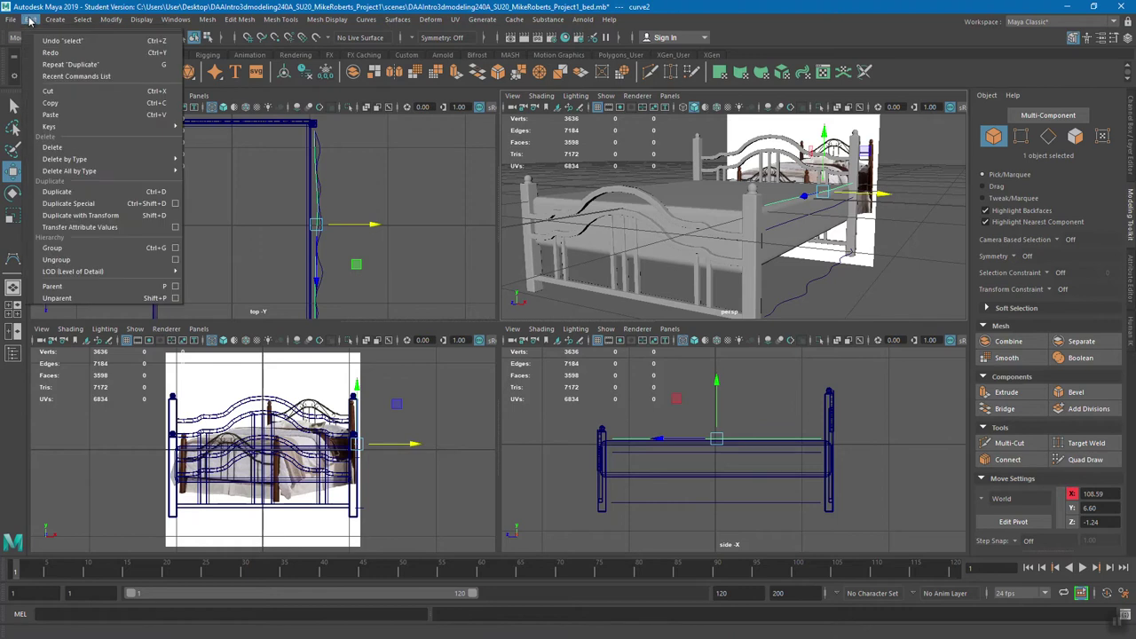
pyautogui.click(71, 191)
pyautogui.moveTo(875, 190); pyautogui.dragTo(857, 193)
pyautogui.moveTo(802, 142); pyautogui.dragTo(802, 140)
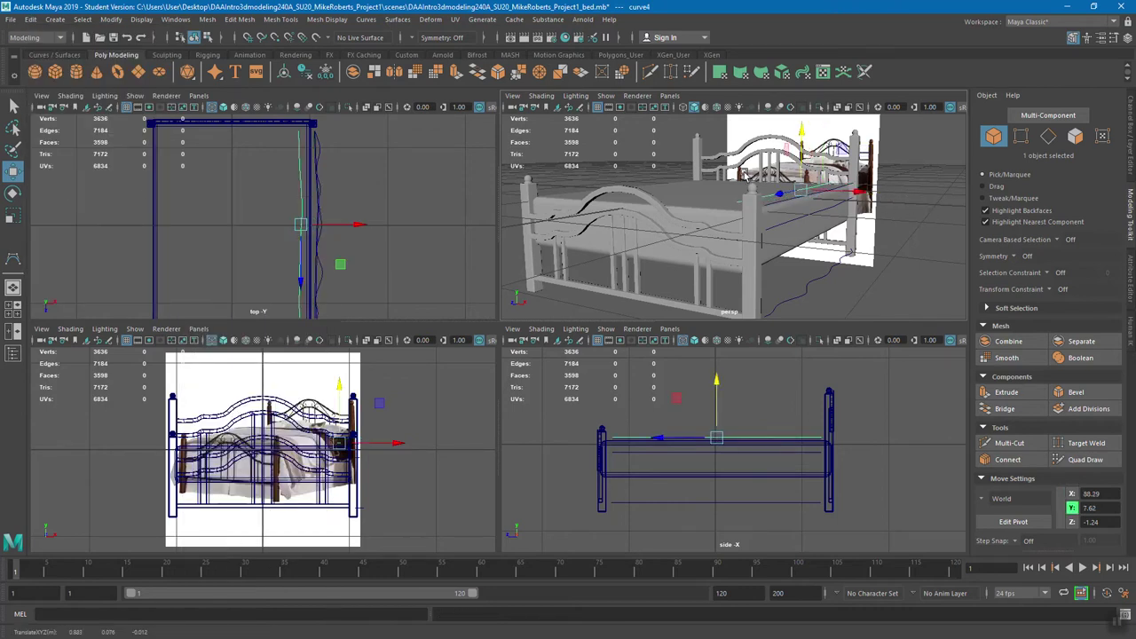
# Duplicate the curve on top of the mattress and move the copy further inward to about X 47.97
pyautogui.click(31, 19)
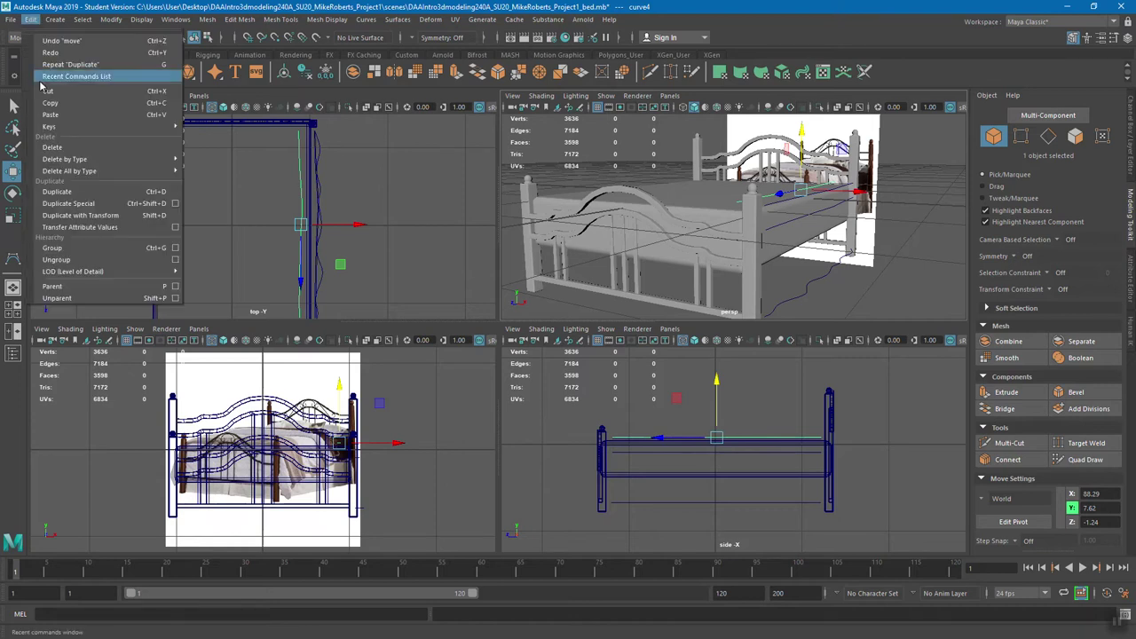
pyautogui.click(71, 192)
pyautogui.moveTo(355, 224); pyautogui.dragTo(325, 227)
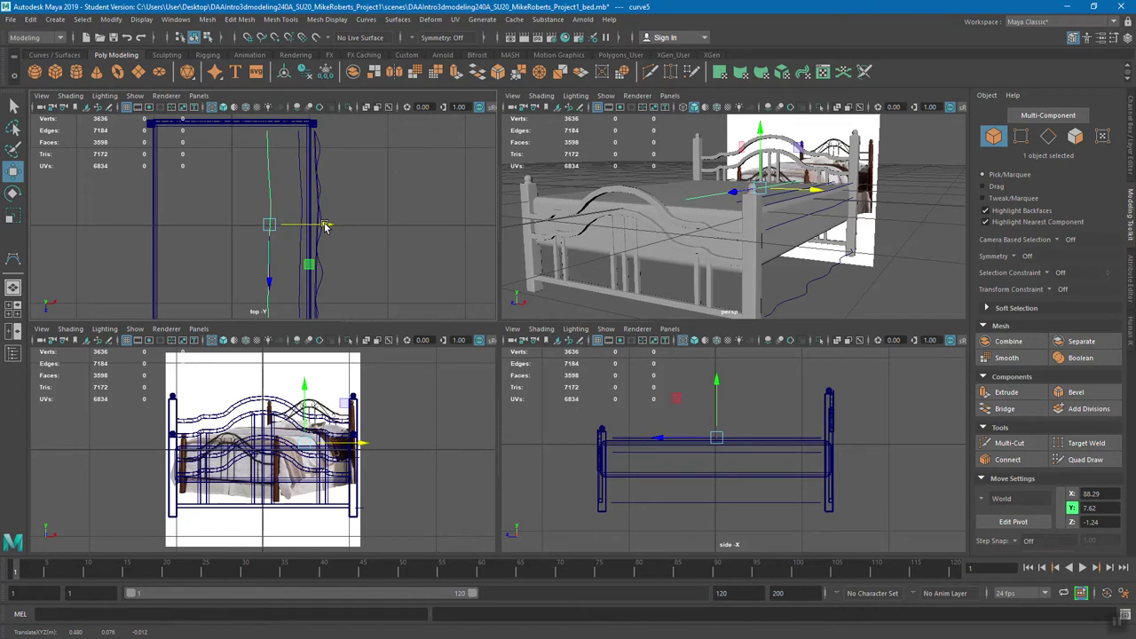
# Duplicate the innermost curve and move the copy to the middle of the mattress, at about X 1.57
pyautogui.click(30, 19)
pyautogui.click(104, 194)
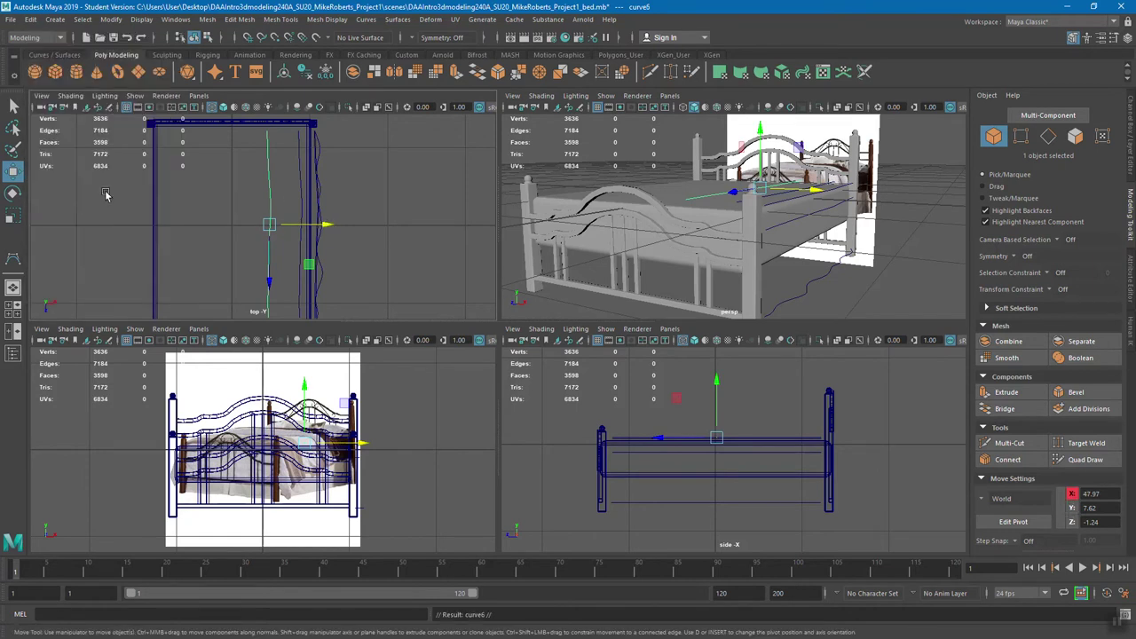
pyautogui.moveTo(327, 226); pyautogui.dragTo(290, 228)
pyautogui.keyDown('alt'); pyautogui.moveTo(321, 213); pyautogui.dragTo(349, 185, button='middle'); pyautogui.keyUp('alt')
pyautogui.keyDown('alt'); pyautogui.moveTo(646, 169); pyautogui.dragTo(722, 144); pyautogui.keyUp('alt')
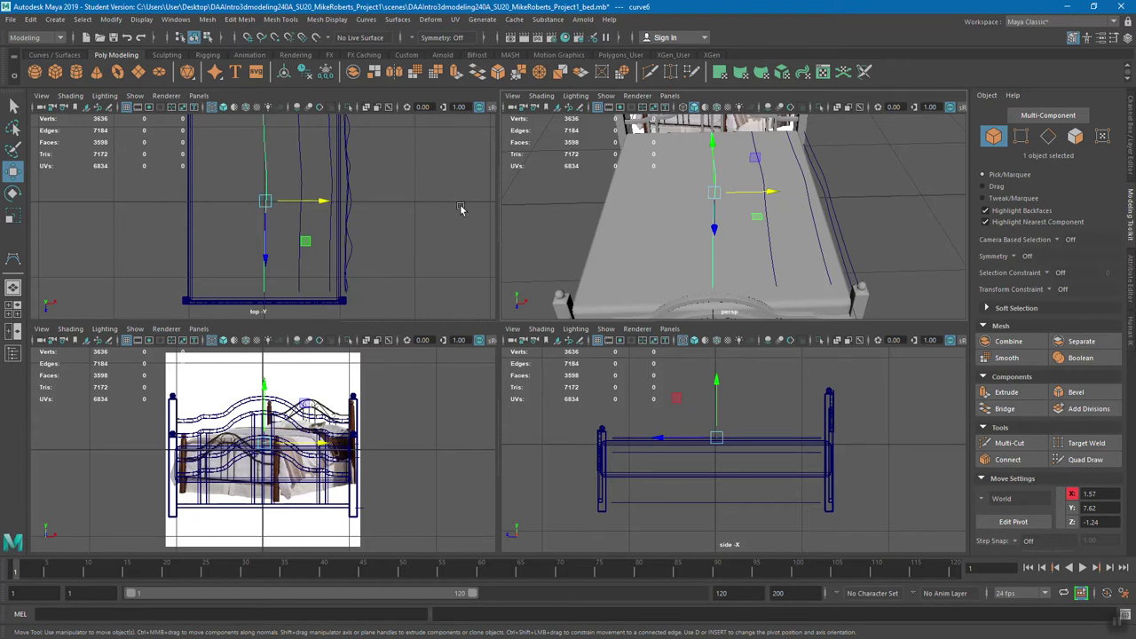
# Switch back to the Select tool and save the bed scene, continuing past the student version notice
pyautogui.keyDown('alt'); pyautogui.moveTo(742, 220); pyautogui.dragTo(694, 197); pyautogui.keyUp('alt')
pyautogui.press('q')
pyautogui.hotkey('ctrl', 's')
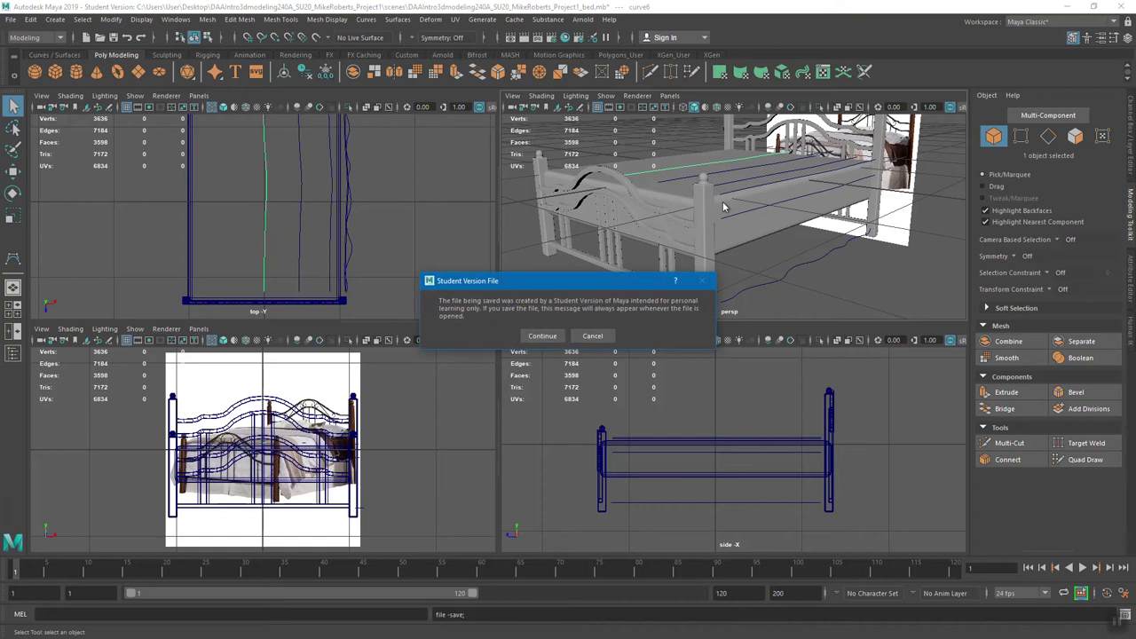
pyautogui.click(545, 335)
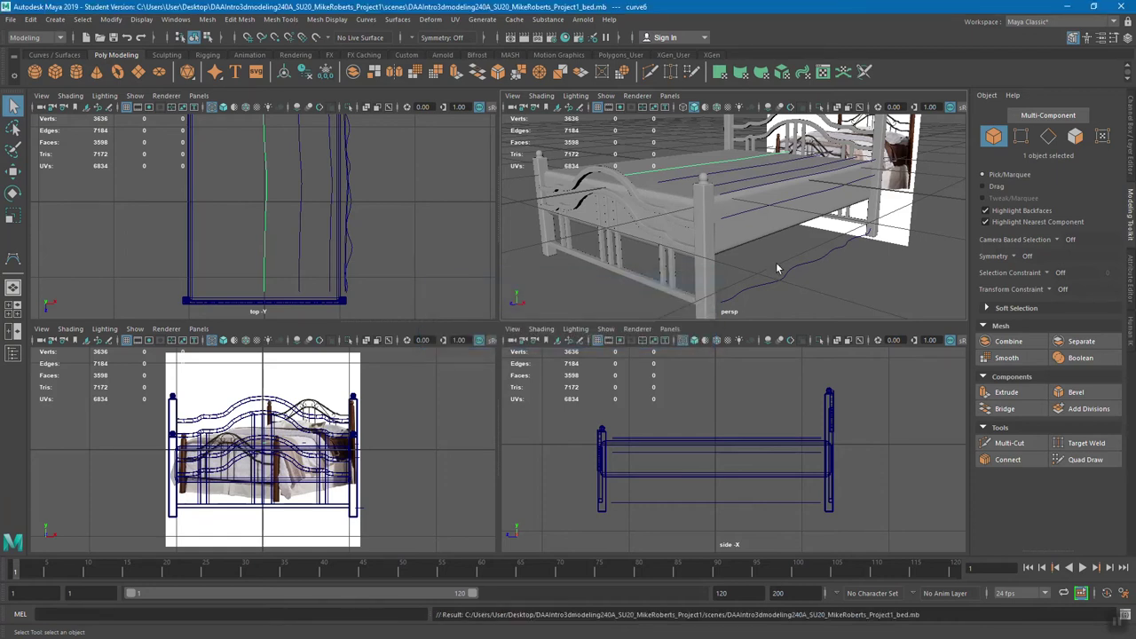
# Enlarge the perspective view to inspect the bed with its profile curves, and save the scene again
pyautogui.keyDown('alt'); pyautogui.moveTo(830, 241); pyautogui.dragTo(831, 215); pyautogui.keyUp('alt')
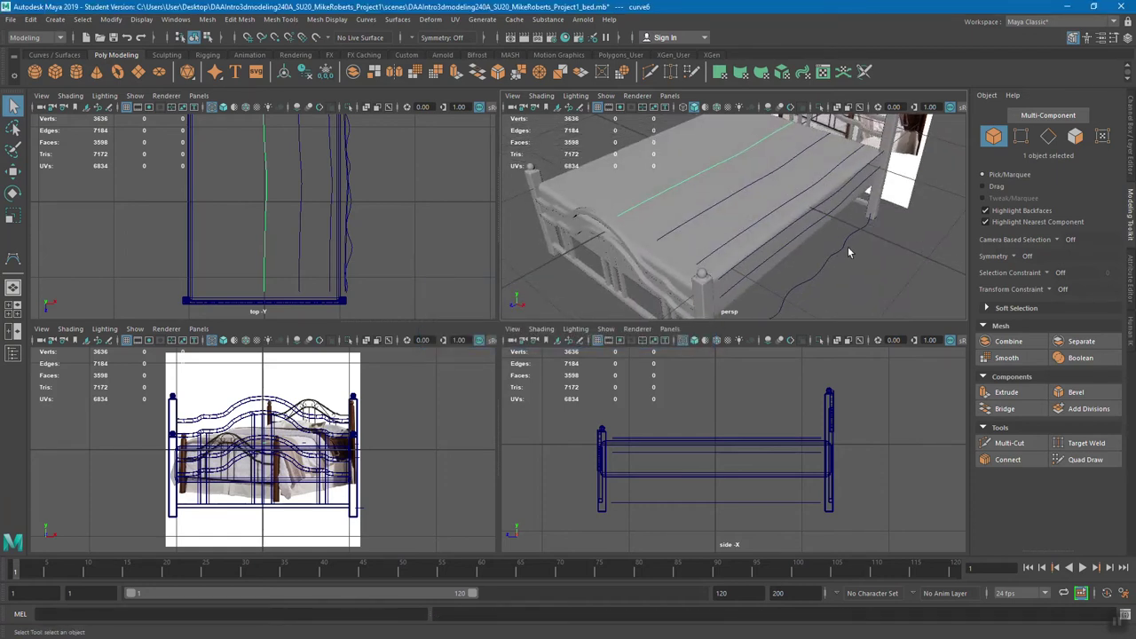
pyautogui.keyDown('alt'); pyautogui.moveTo(833, 250); pyautogui.dragTo(735, 252); pyautogui.keyUp('alt')
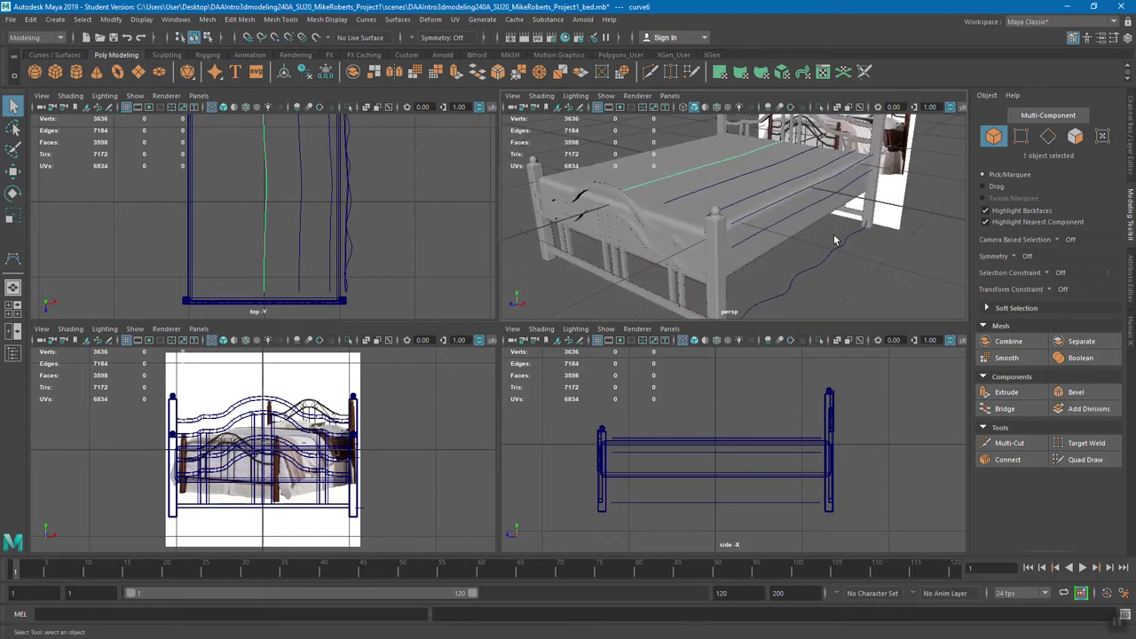
pyautogui.press('space')
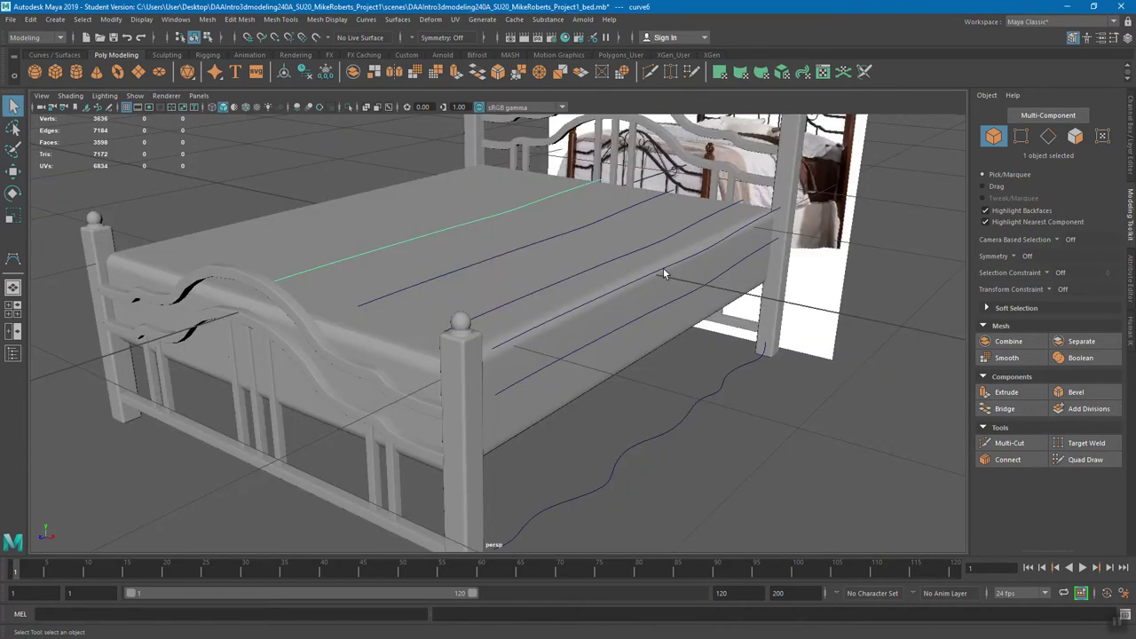
pyautogui.press('space')
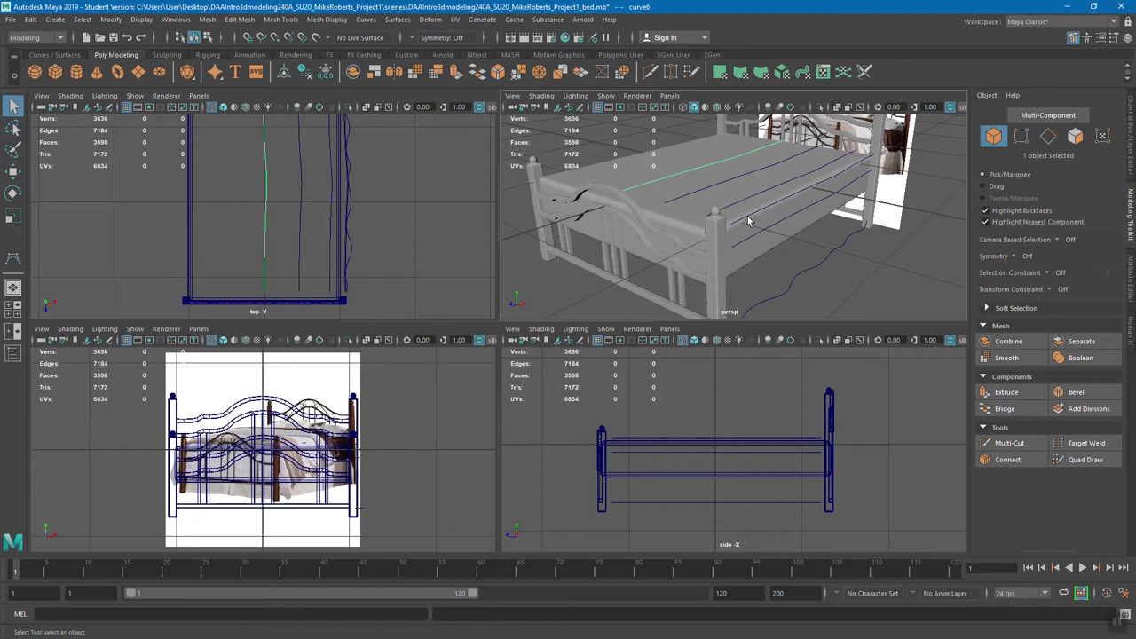
pyautogui.press('space')
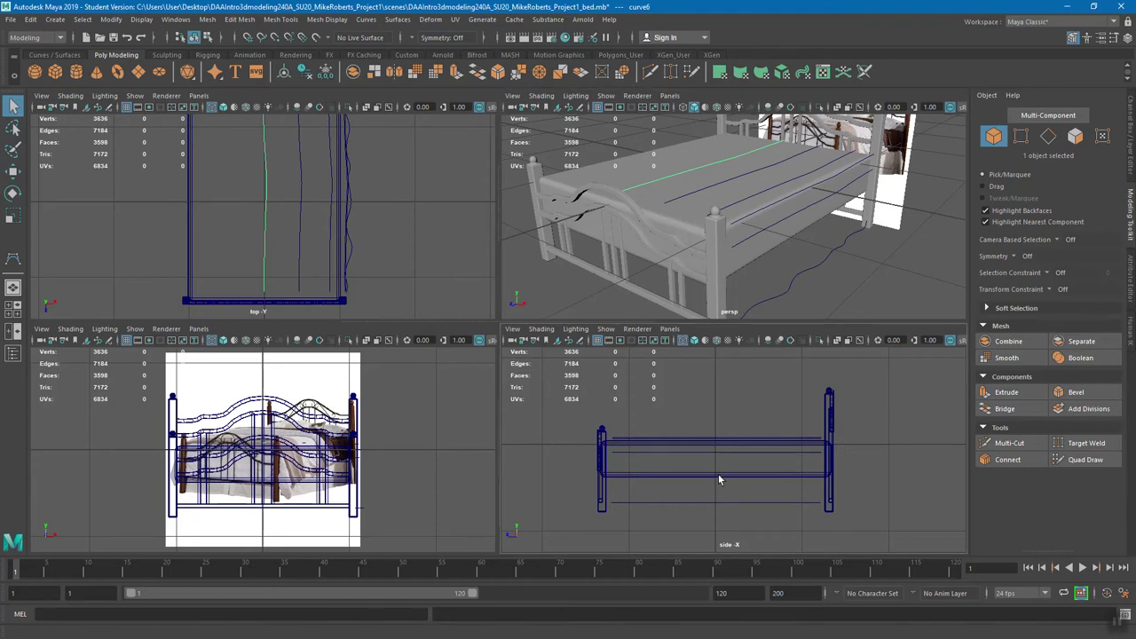
pyautogui.press('space')
pyautogui.press('space')
pyautogui.press('space')
pyautogui.moveTo(514, 254)
pyautogui.keyDown('alt'); pyautogui.mouseDown()
pyautogui.moveTo(543, 246)
pyautogui.moveTo(515, 240)
pyautogui.mouseUp(); pyautogui.keyUp('alt')
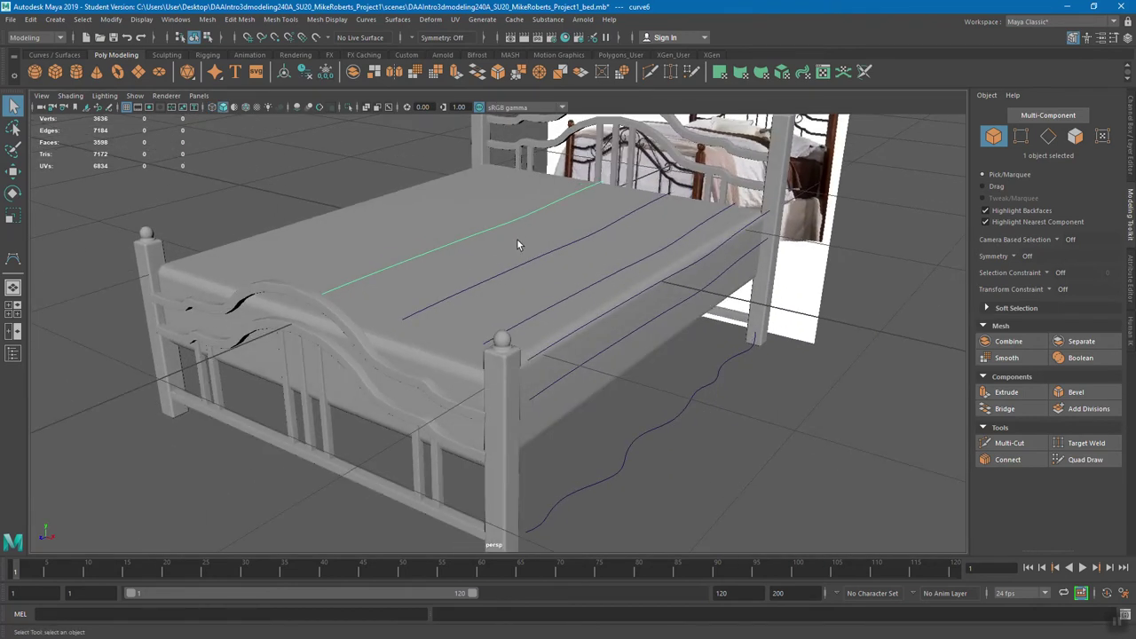
pyautogui.hotkey('ctrl', 's')
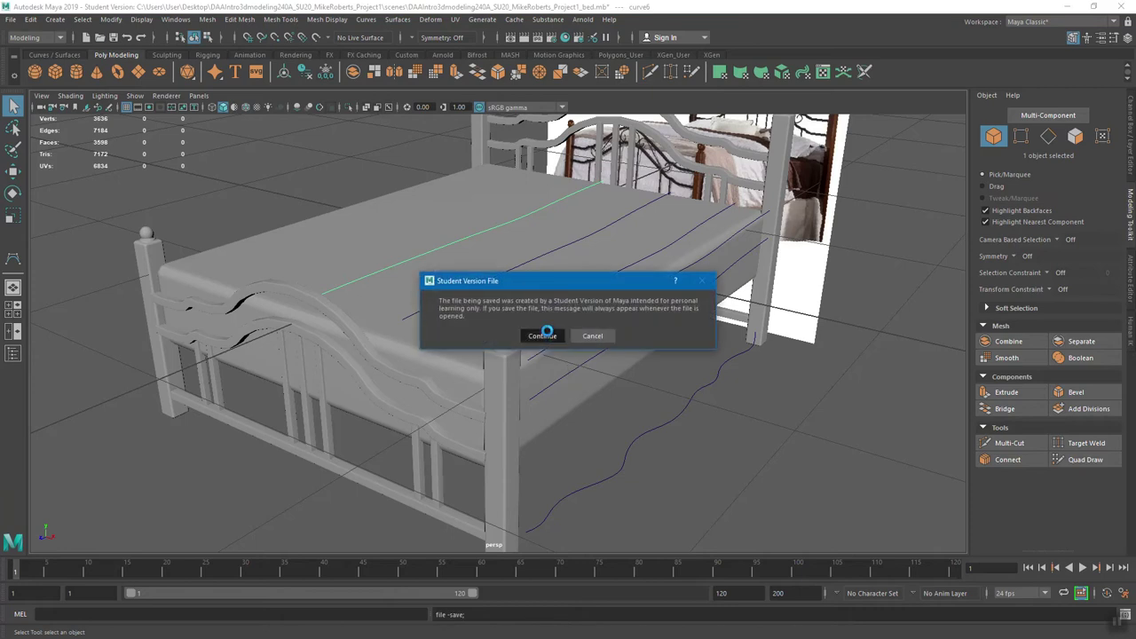
pyautogui.click(542, 335)
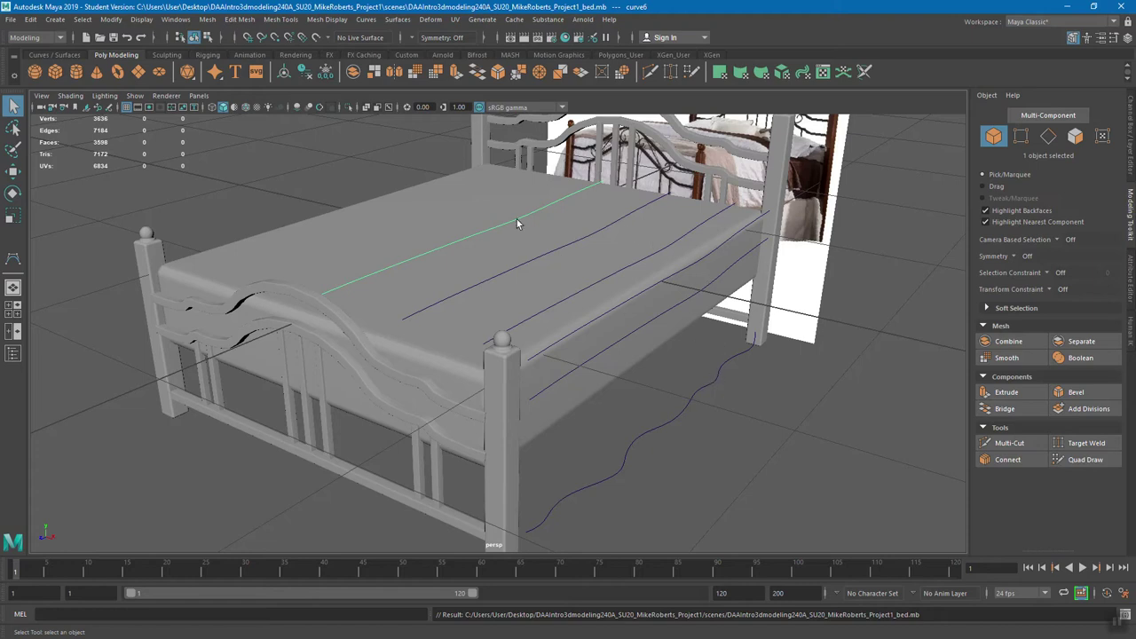
pyautogui.keyDown('shift'); pyautogui.click(708, 383); pyautogui.keyUp('shift')
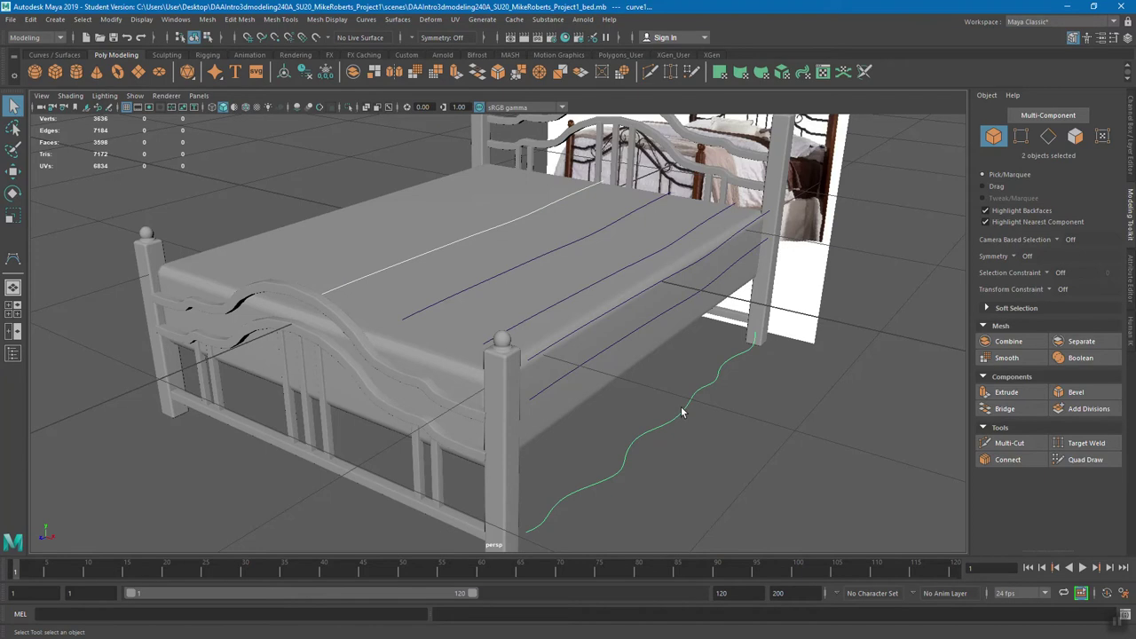
pyautogui.keyDown('alt'); pyautogui.moveTo(682, 413); pyautogui.dragTo(468, 226); pyautogui.keyUp('alt')
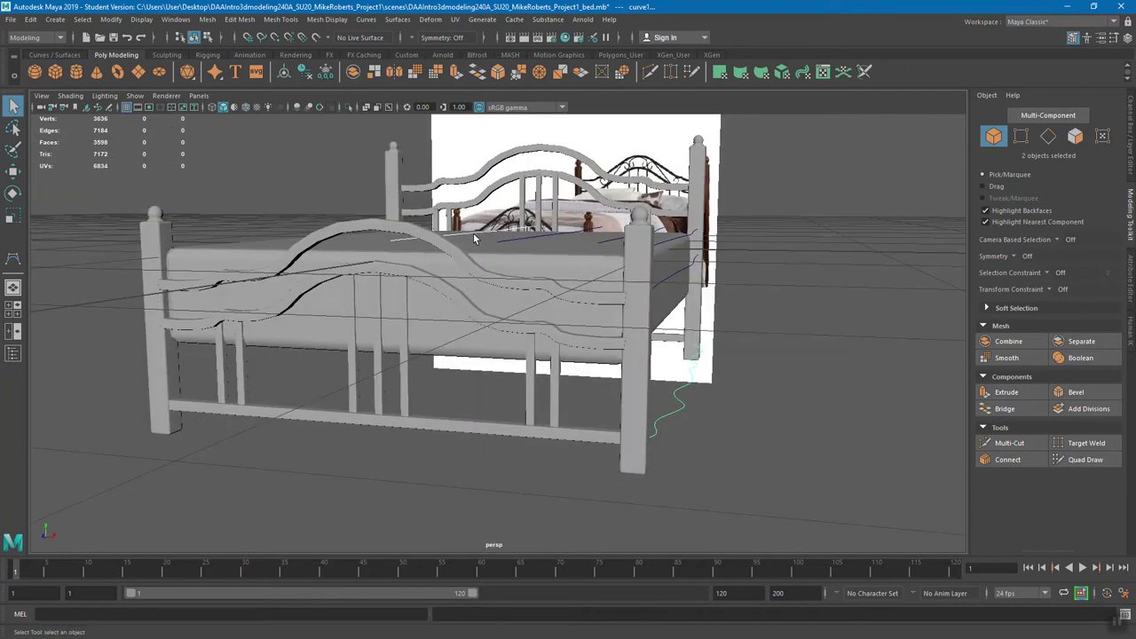
pyautogui.keyDown('alt'); pyautogui.moveTo(735, 369); pyautogui.dragTo(702, 381); pyautogui.keyUp('alt')
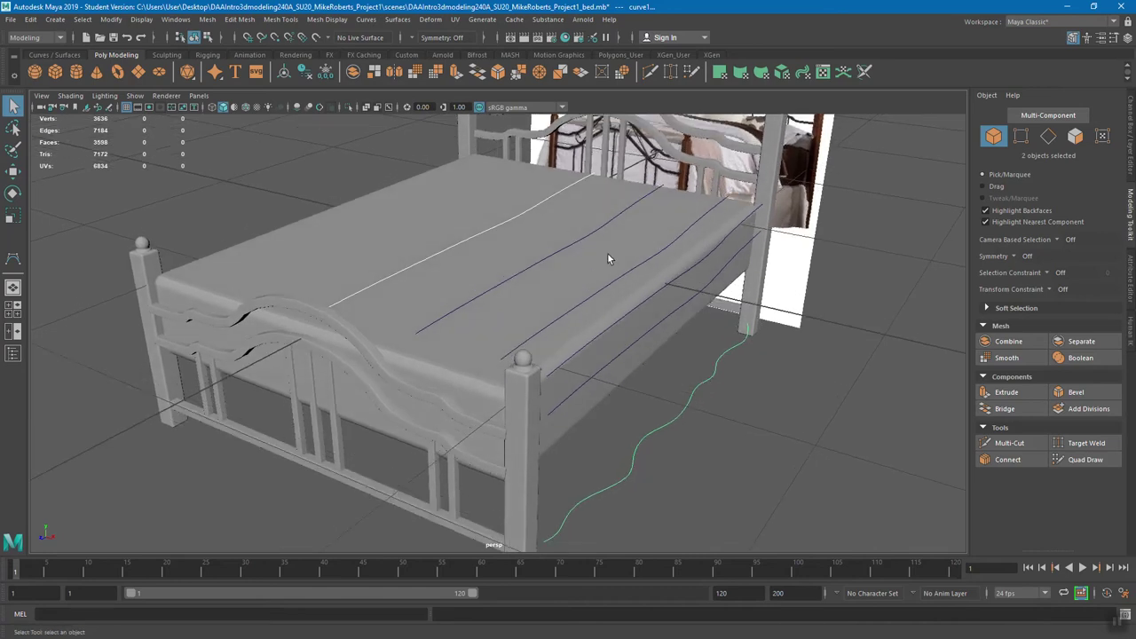
# Select all six profile curves in order, from the wavy lowest curve beside the bed up to the one in the mattress middle
pyautogui.click(741, 388)
pyautogui.click(718, 361)
pyautogui.keyDown('shift'); pyautogui.click(697, 299); pyautogui.keyUp('shift')
pyautogui.keyDown('alt'); pyautogui.moveTo(699, 300); pyautogui.dragTo(712, 282); pyautogui.keyUp('alt')
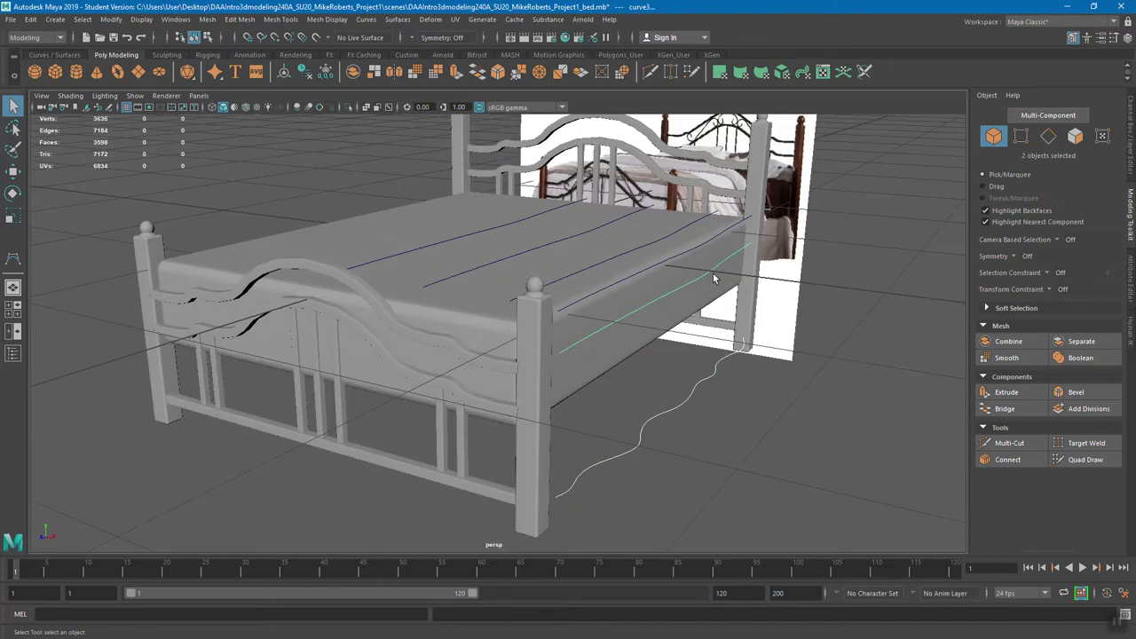
pyautogui.keyDown('shift'); pyautogui.click(715, 242); pyautogui.keyUp('shift')
pyautogui.rightClick(803, 283)
pyautogui.moveTo(717, 336); pyautogui.dragTo(767, 320, button='right')
pyautogui.keyDown('alt'); pyautogui.moveTo(697, 240); pyautogui.dragTo(683, 269); pyautogui.keyUp('alt')
pyautogui.keyDown('shift'); pyautogui.click(670, 249); pyautogui.keyUp('shift')
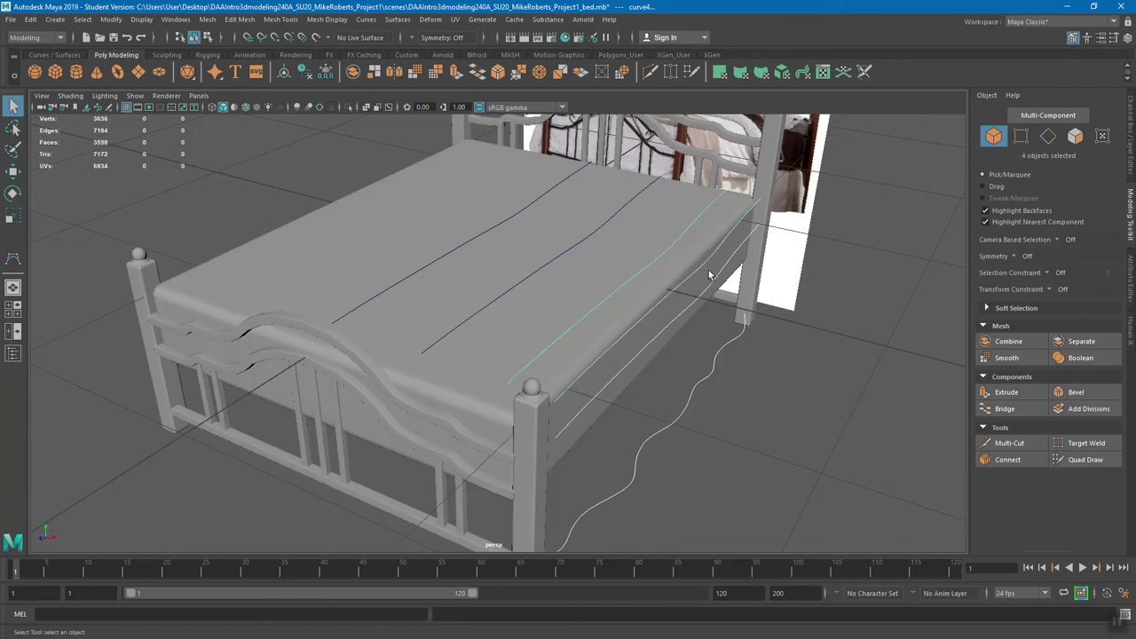
pyautogui.keyDown('alt'); pyautogui.moveTo(671, 252); pyautogui.dragTo(581, 238); pyautogui.keyUp('alt')
pyautogui.keyDown('shift'); pyautogui.click(574, 236); pyautogui.keyUp('shift')
pyautogui.keyDown('shift'); pyautogui.click(498, 227); pyautogui.keyUp('shift')
pyautogui.moveTo(585, 287)
pyautogui.keyDown('alt'); pyautogui.mouseDown()
pyautogui.moveTo(567, 286)
pyautogui.moveTo(583, 286)
pyautogui.mouseUp(); pyautogui.keyUp('alt')
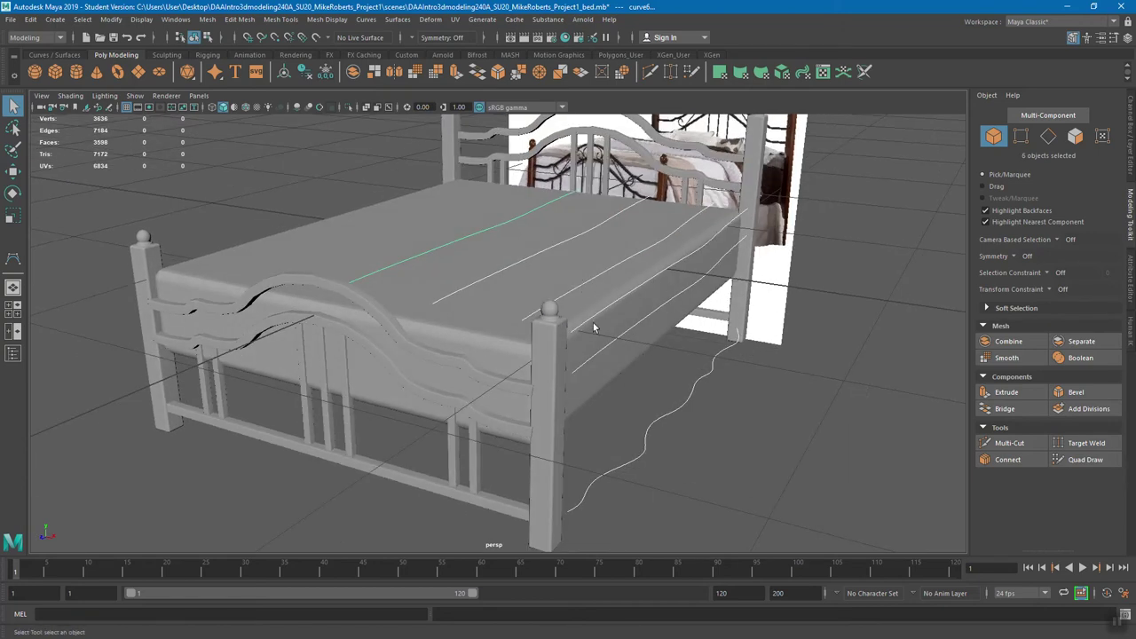
# Open the Loft options and set the output geometry to Polygons with the type Quads
pyautogui.click(395, 20)
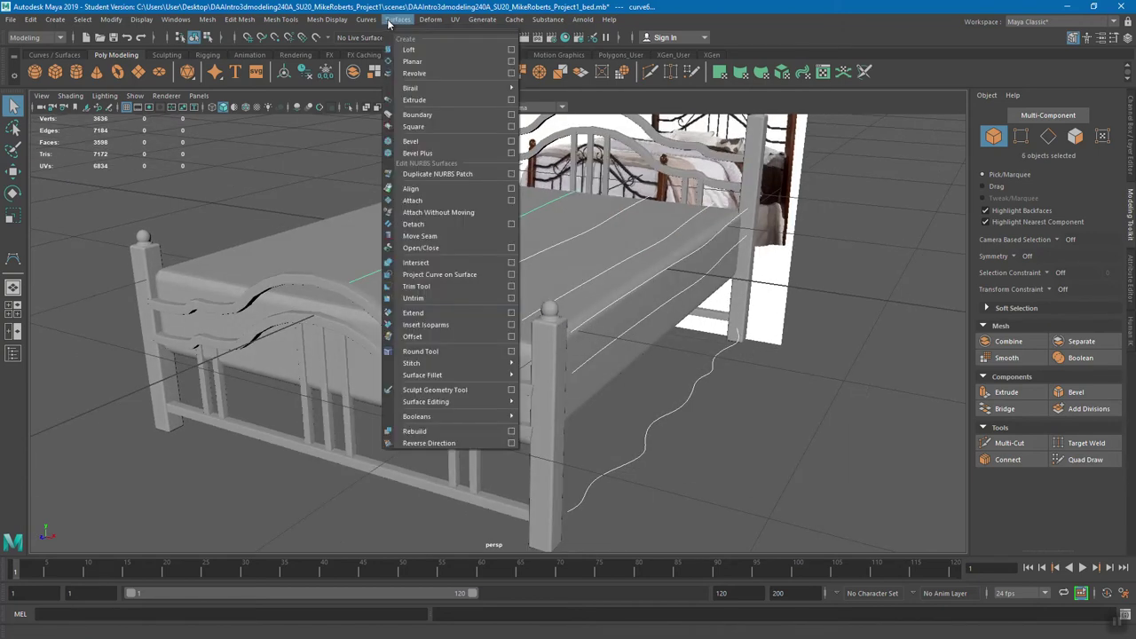
pyautogui.click(36, 37)
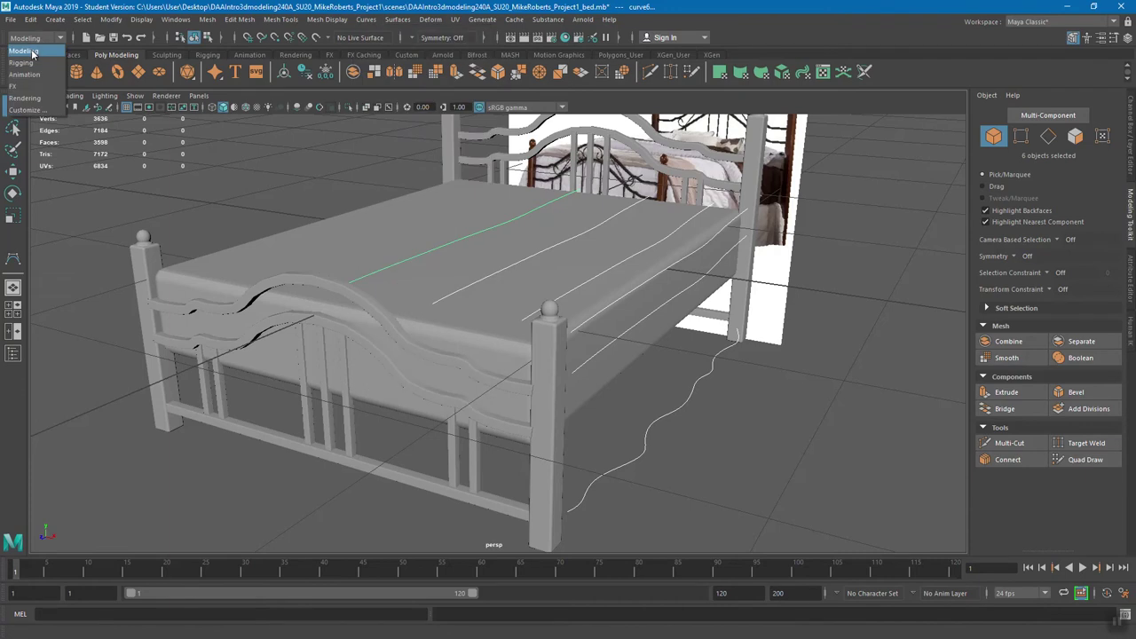
pyautogui.click(30, 50)
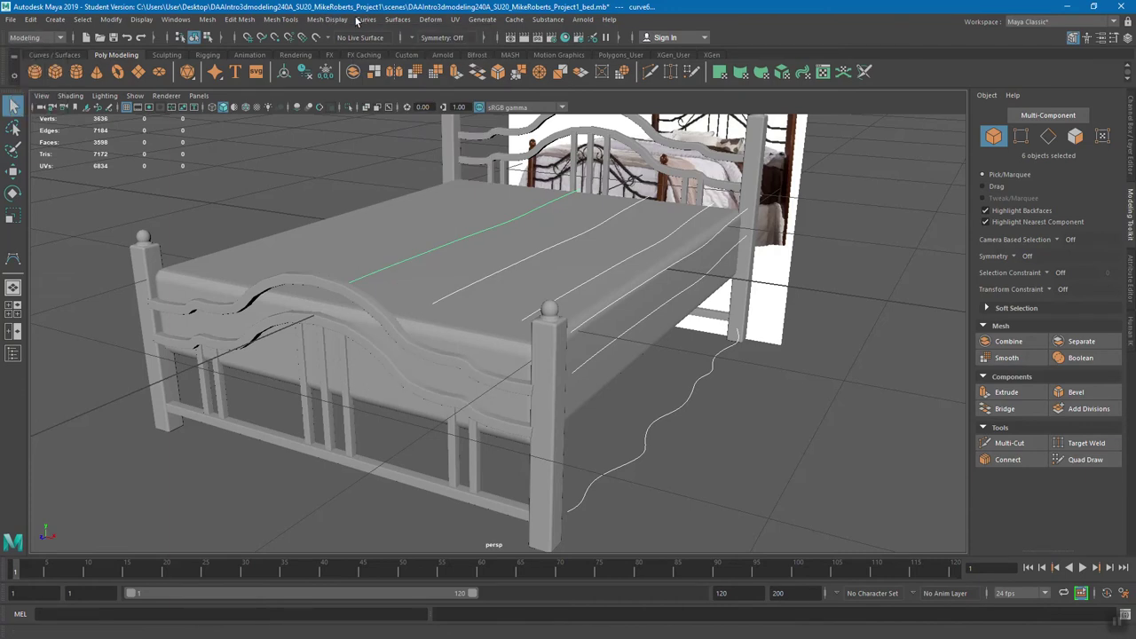
pyautogui.click(396, 21)
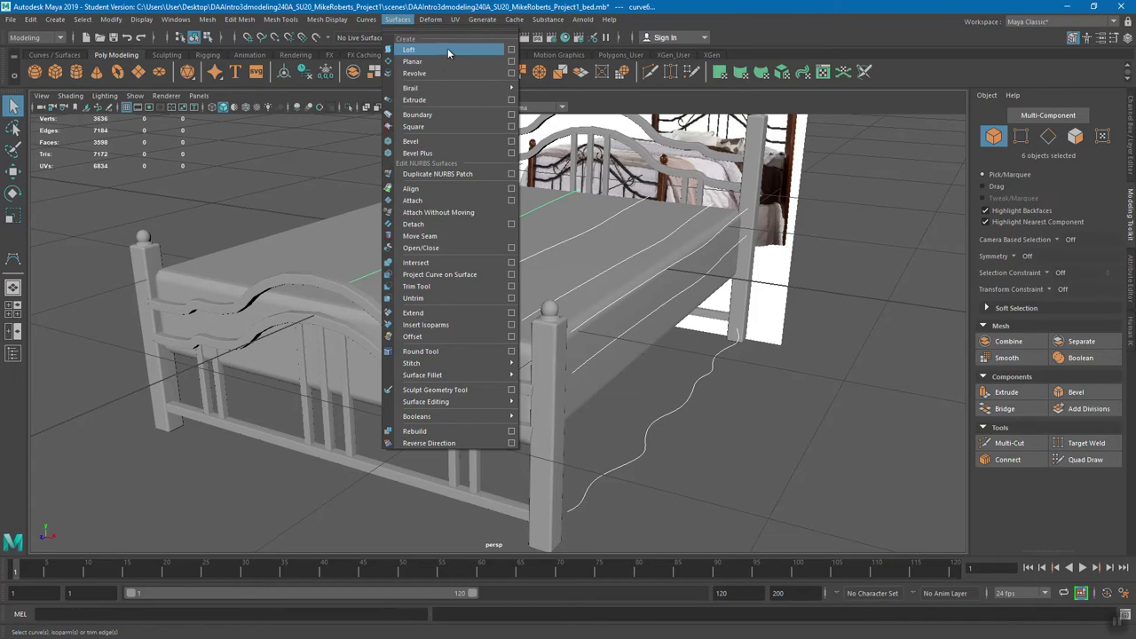
pyautogui.click(511, 50)
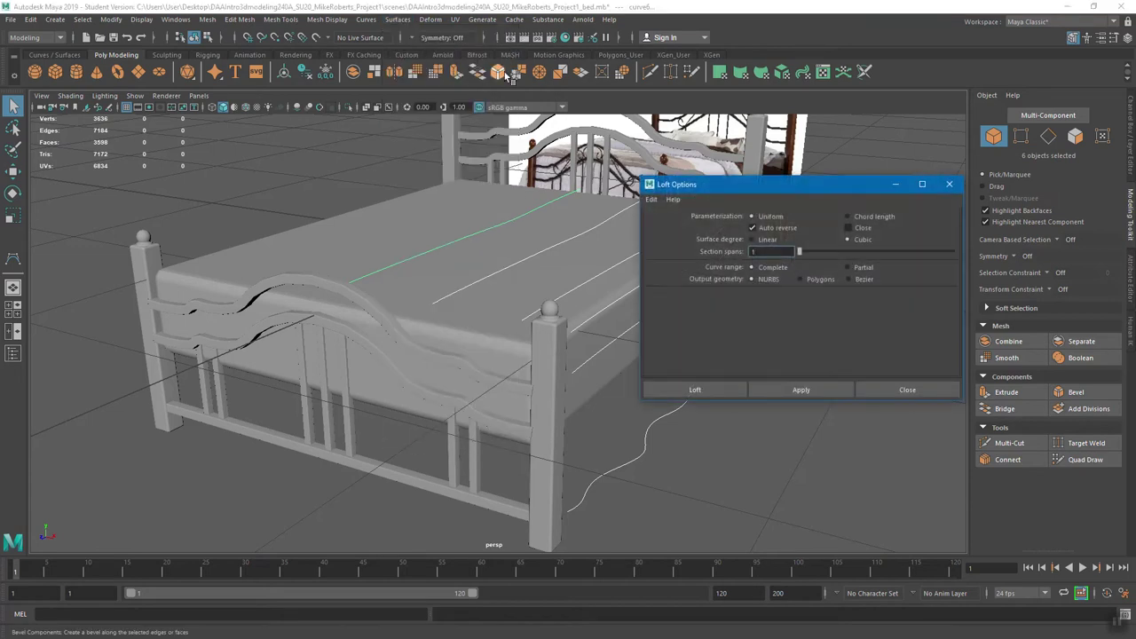
pyautogui.moveTo(822, 183); pyautogui.dragTo(836, 171)
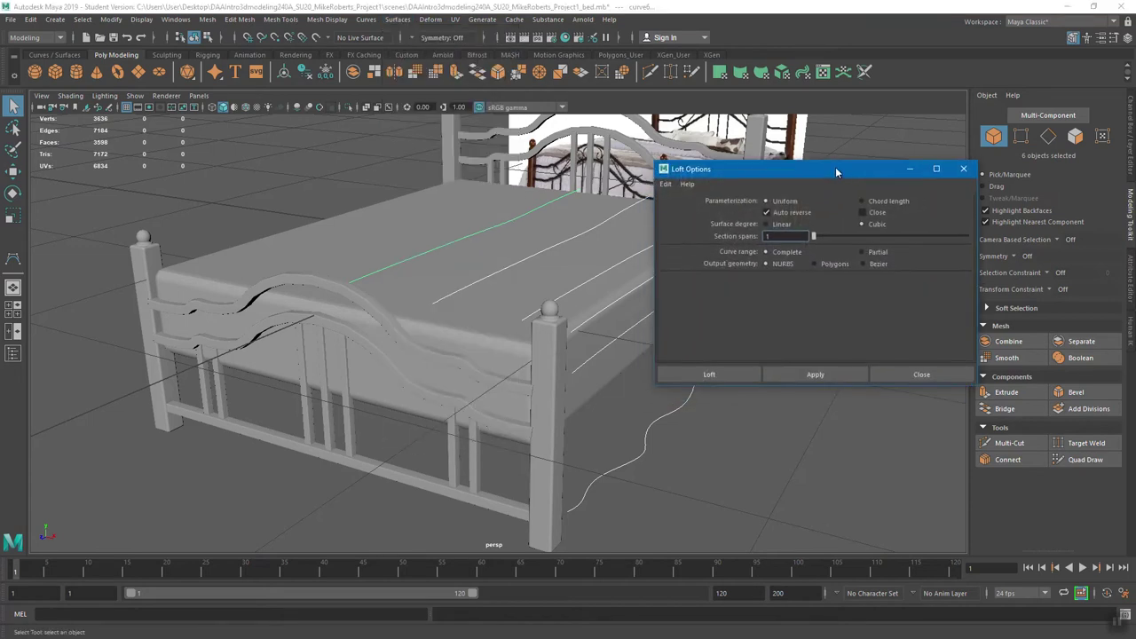
pyautogui.click(790, 237)
pyautogui.click(834, 264)
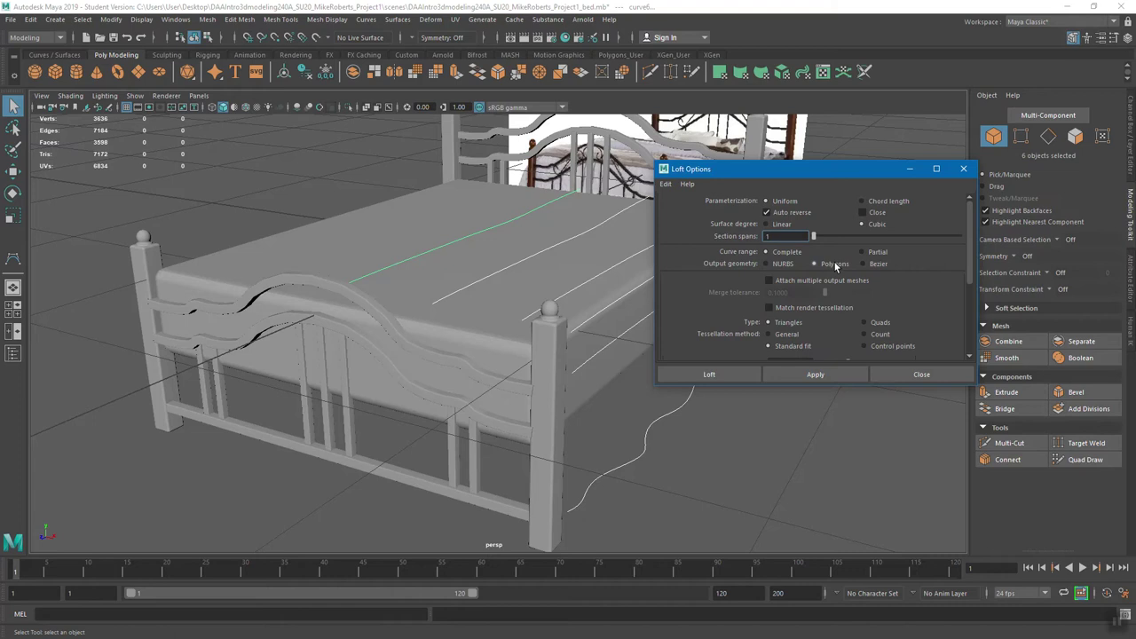
pyautogui.scroll(-3, 922, 275)
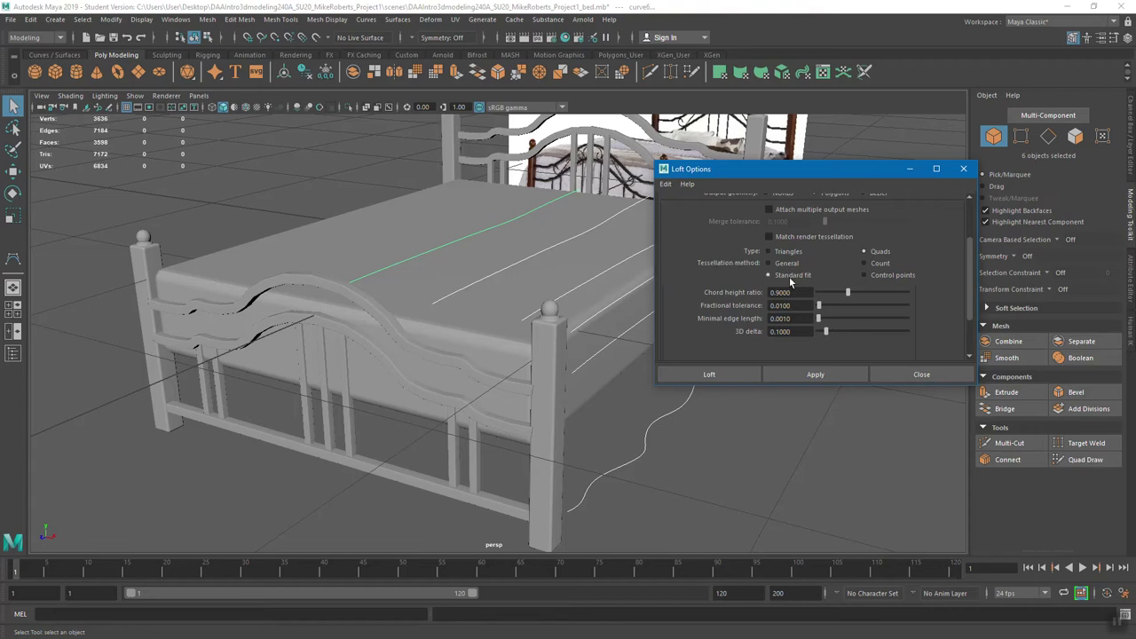
# Try the Control points and Count tessellation methods for the loft
pyautogui.click(879, 276)
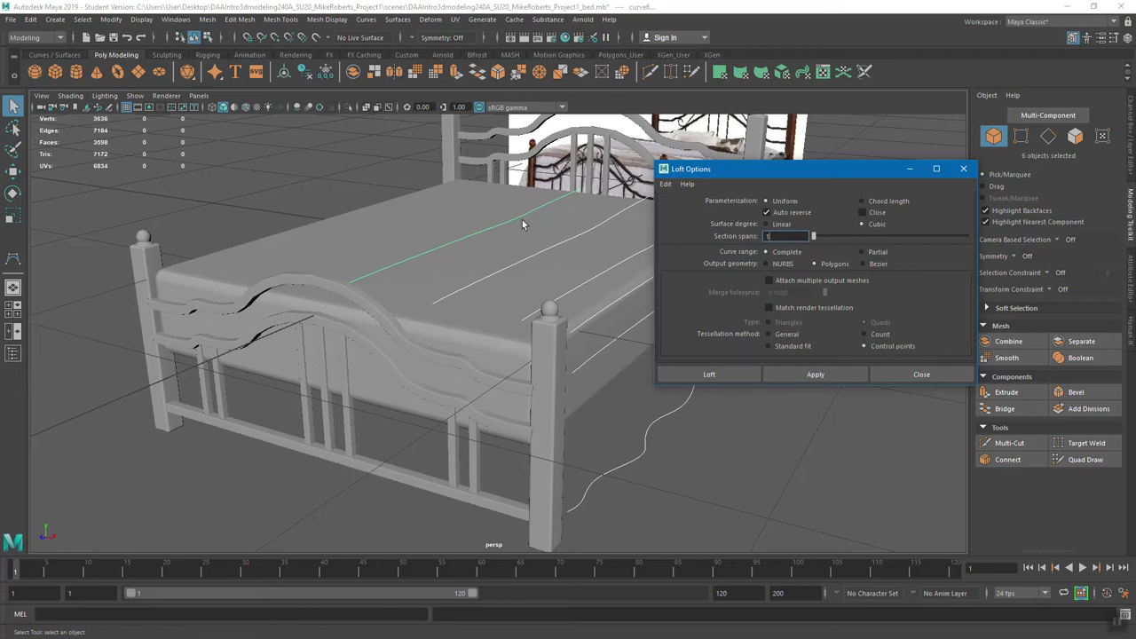
pyautogui.click(883, 335)
pyautogui.scroll(-3, 913, 316)
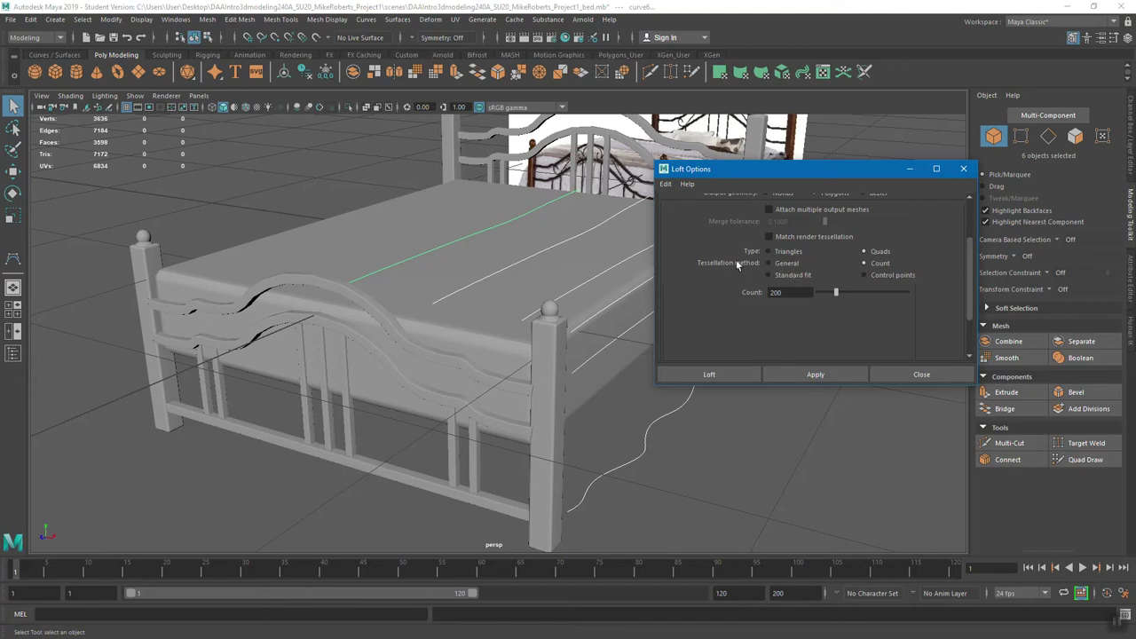
# Set the loft's tessellation method to General, with both U type and V type as Per span # of iso params
pyautogui.click(788, 264)
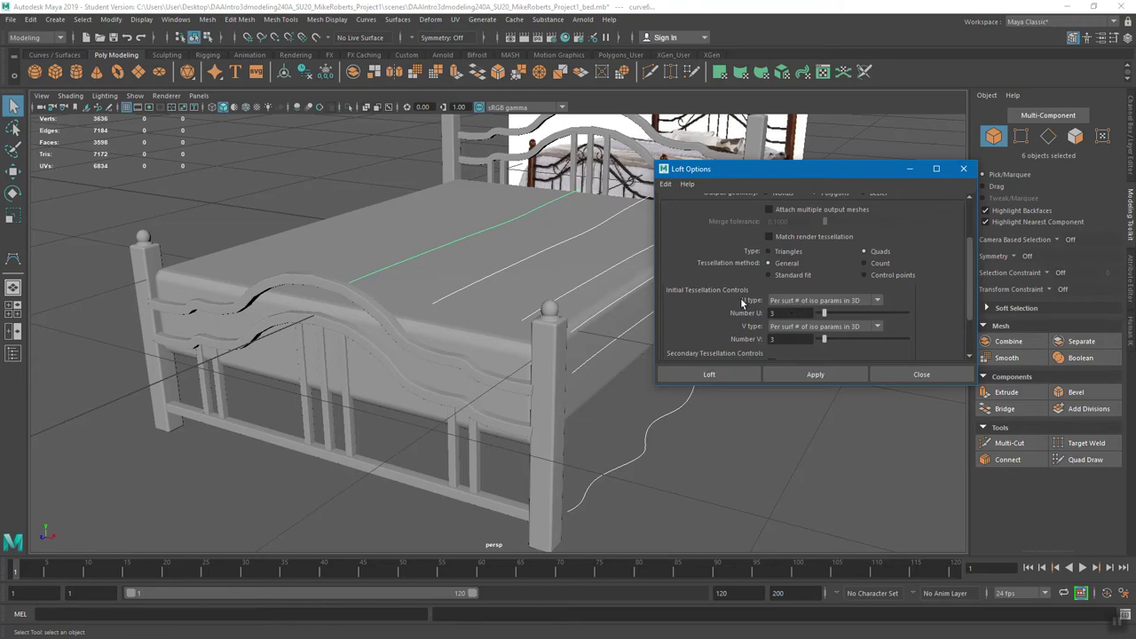
pyautogui.click(811, 300)
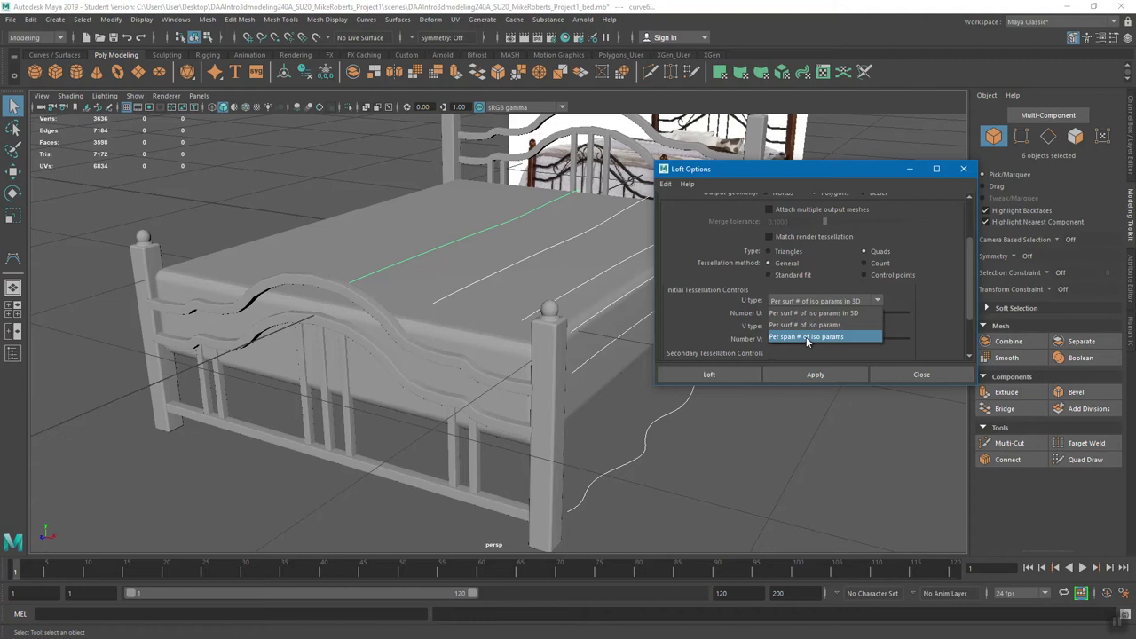
pyautogui.click(806, 338)
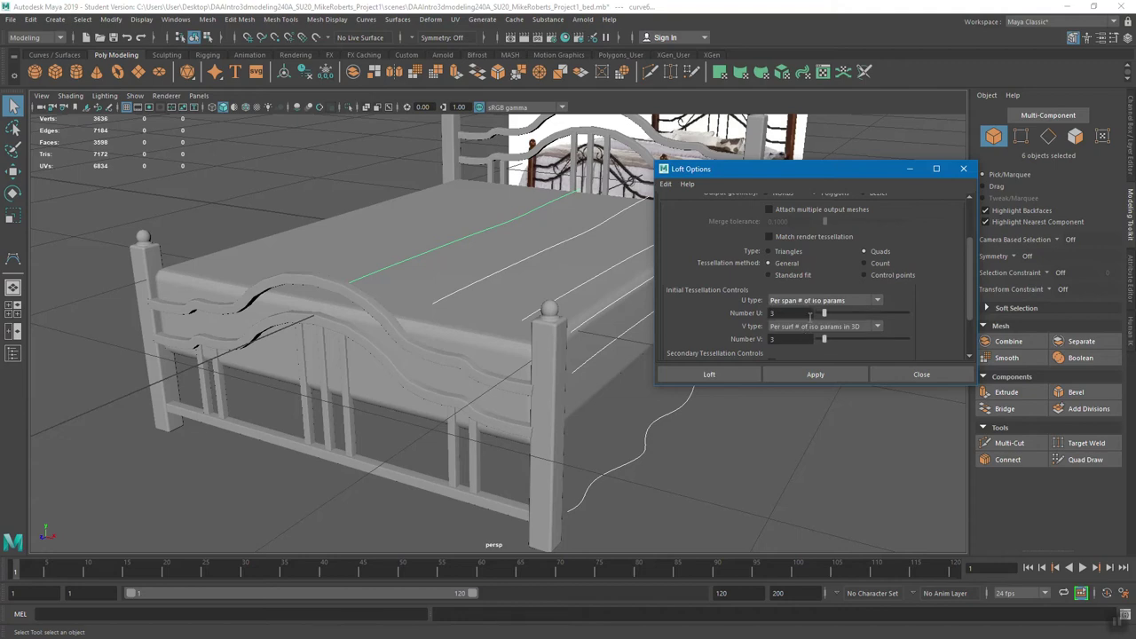
pyautogui.click(802, 326)
pyautogui.click(807, 362)
pyautogui.click(878, 303)
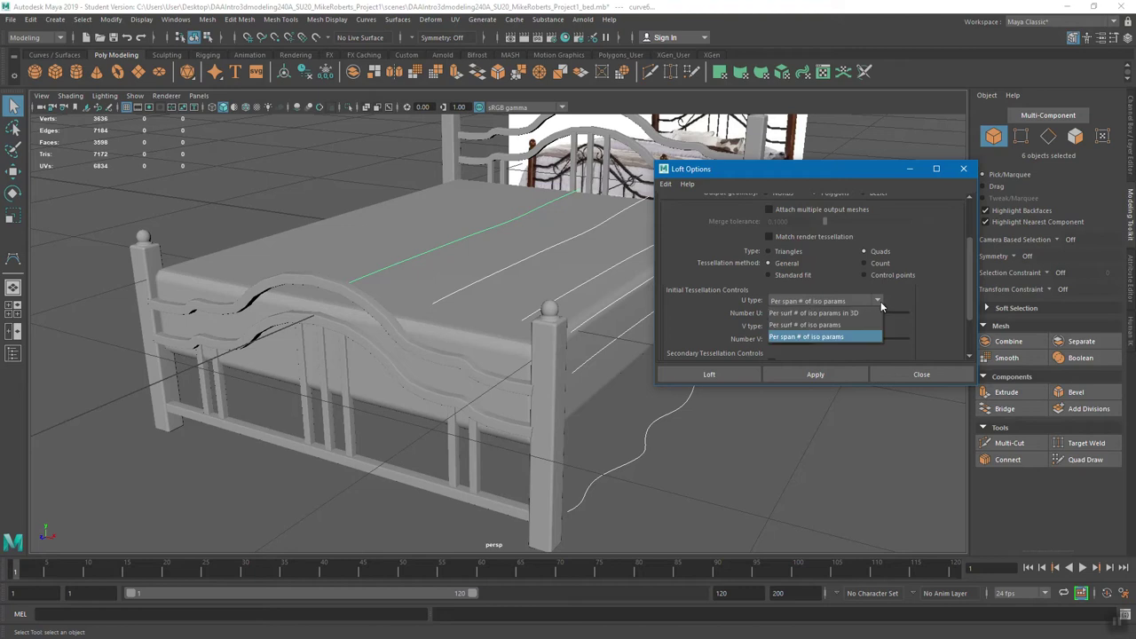
pyautogui.click(817, 337)
pyautogui.click(820, 326)
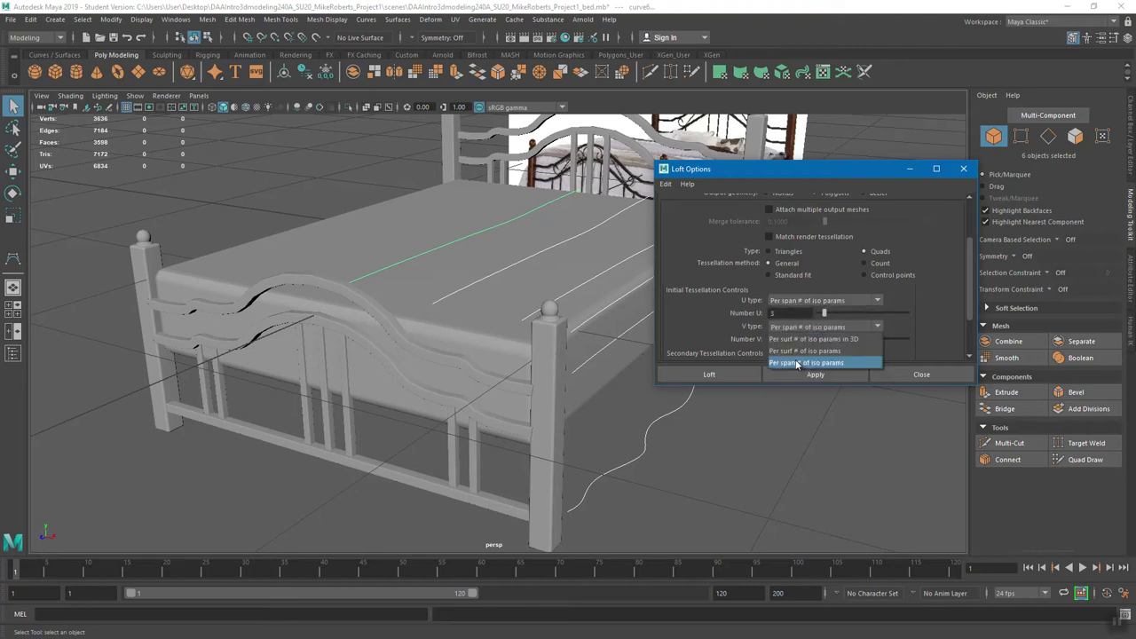
pyautogui.click(798, 363)
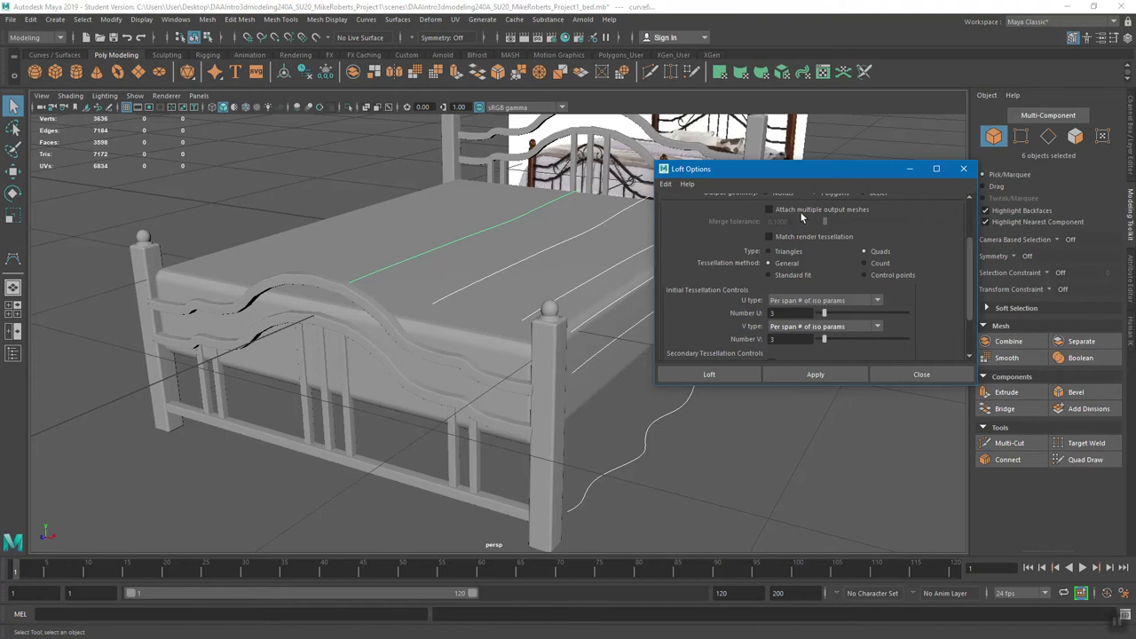
# Set the loft's initial tessellation controls Number U and Number V both to 2
pyautogui.moveTo(799, 167); pyautogui.dragTo(901, 194)
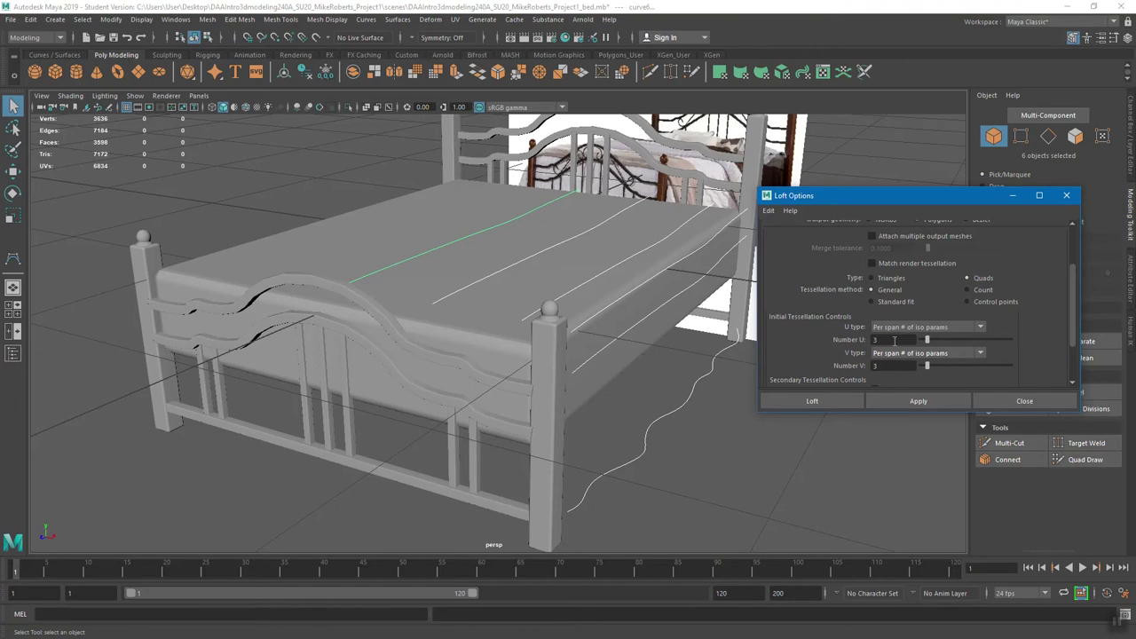
pyautogui.moveTo(927, 340); pyautogui.dragTo(924, 365)
pyautogui.scroll(2, 930, 297)
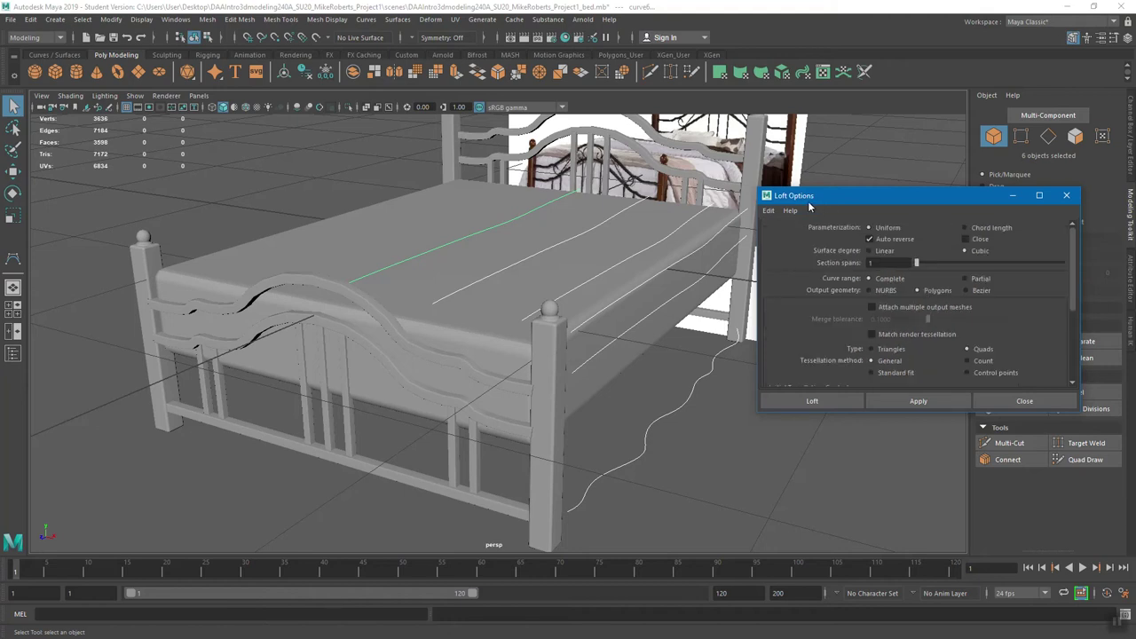
pyautogui.click(397, 22)
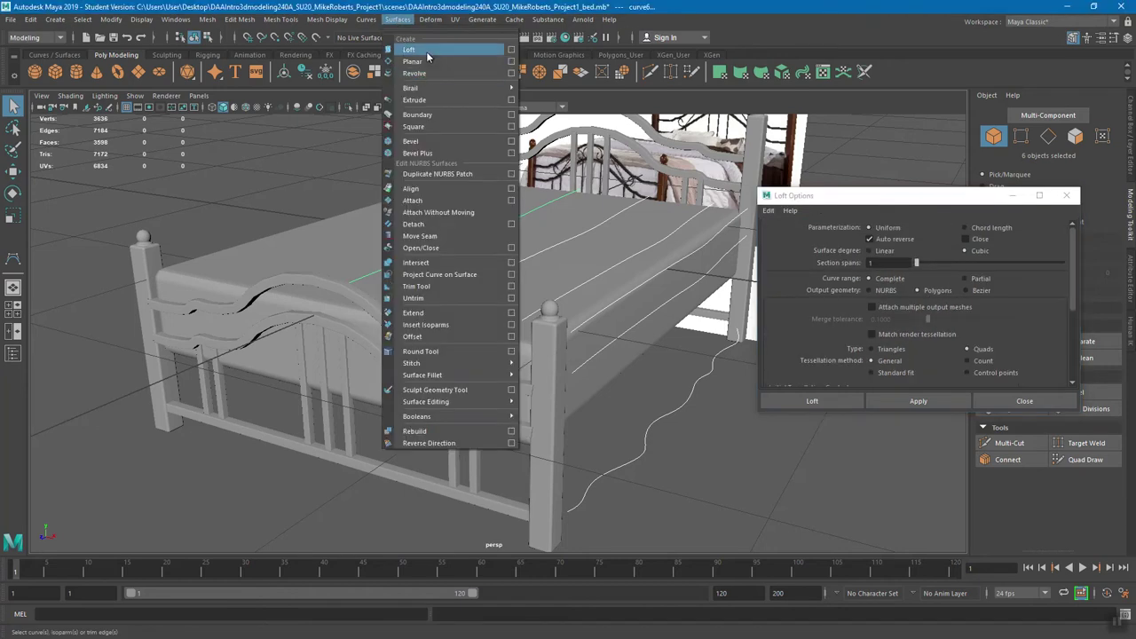
pyautogui.click(914, 196)
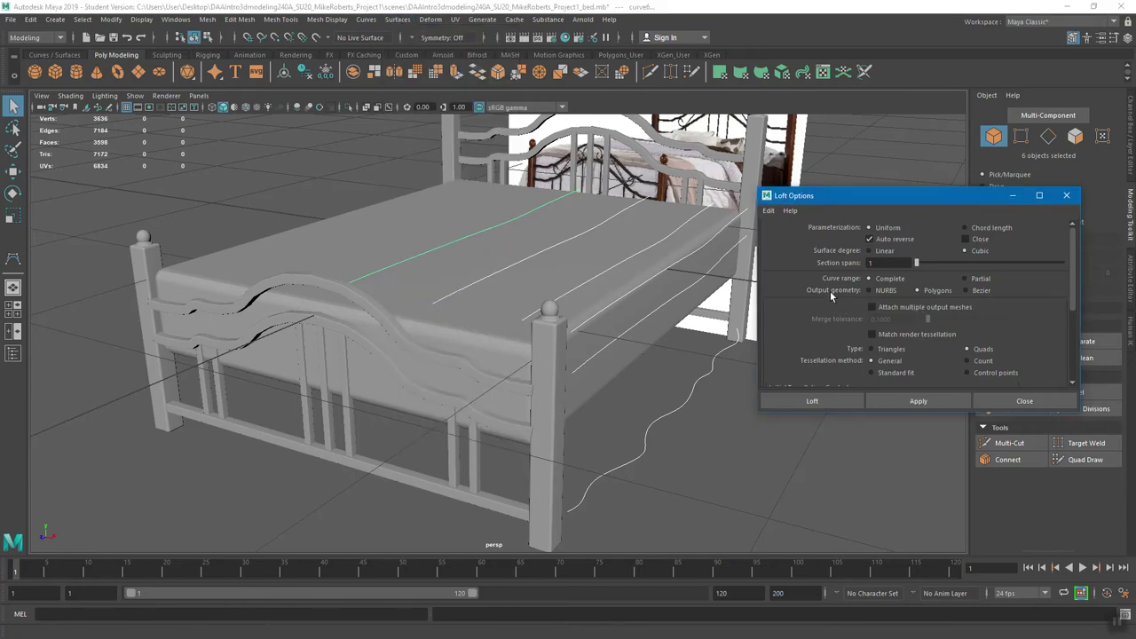
# Choose Per span # of iso params as the U type and loft the six selected curves into the cover surface
pyautogui.scroll(-2, 991, 291)
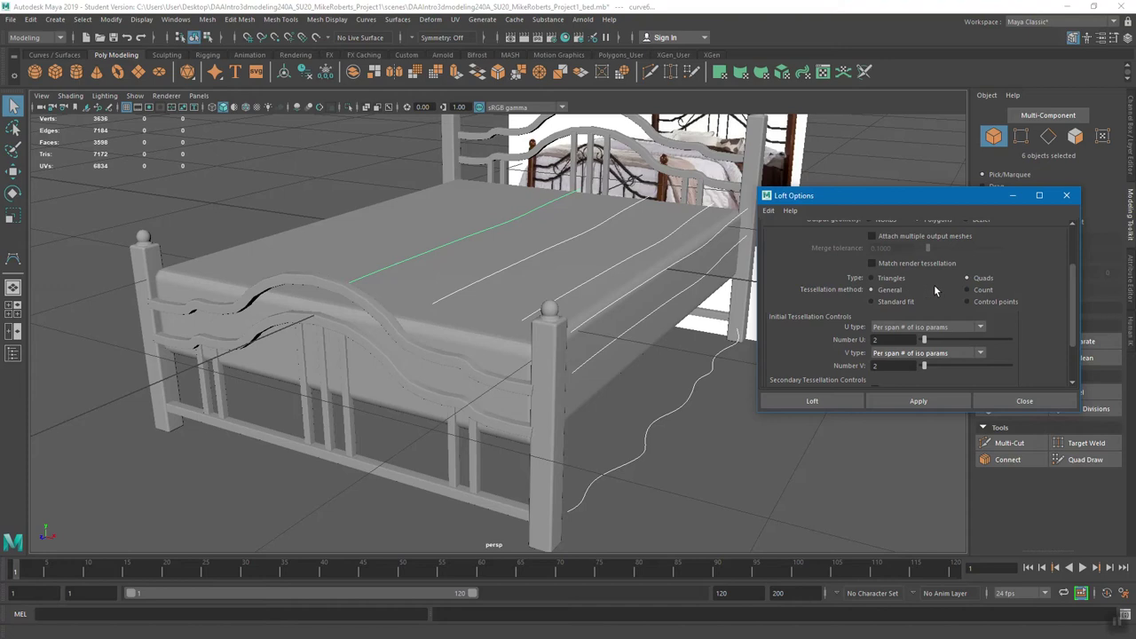
pyautogui.scroll(-1, 934, 285)
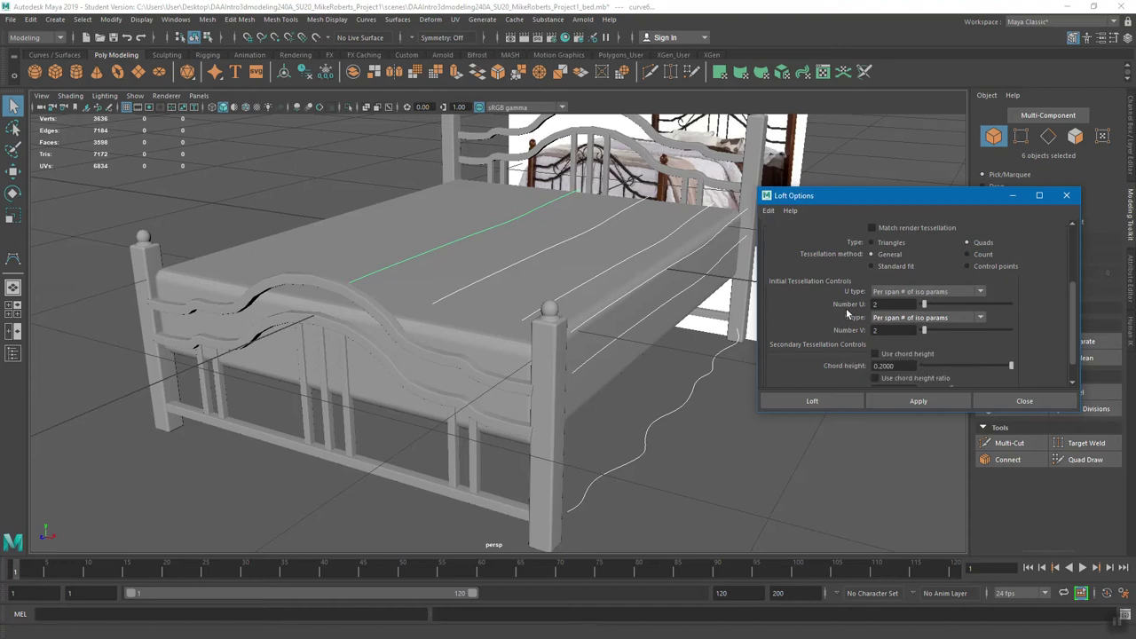
pyautogui.click(893, 292)
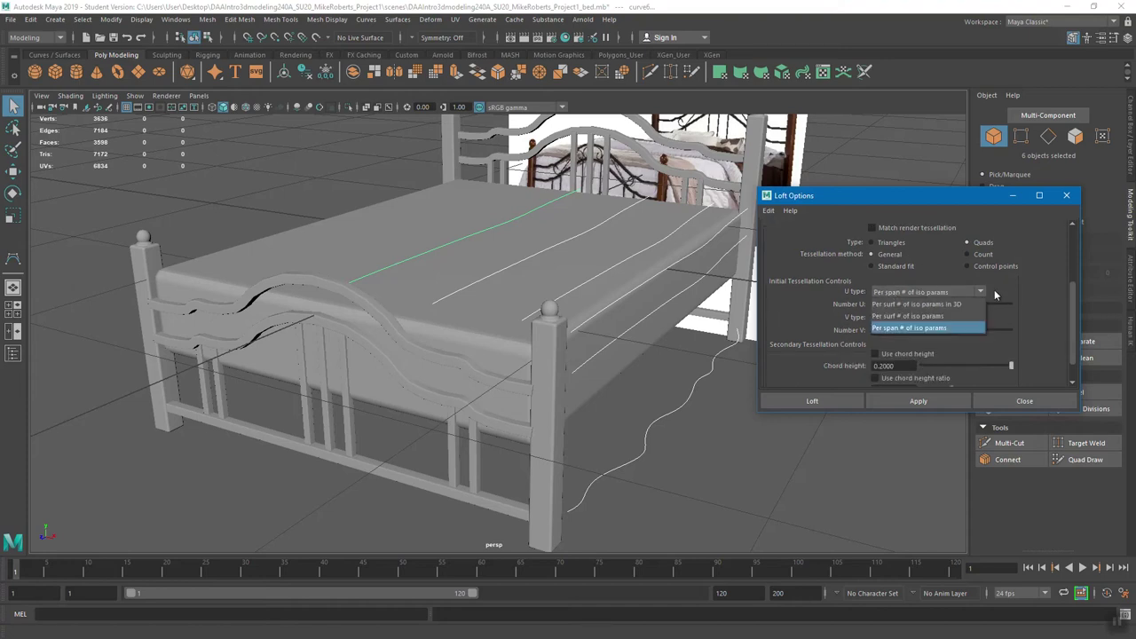
pyautogui.click(905, 327)
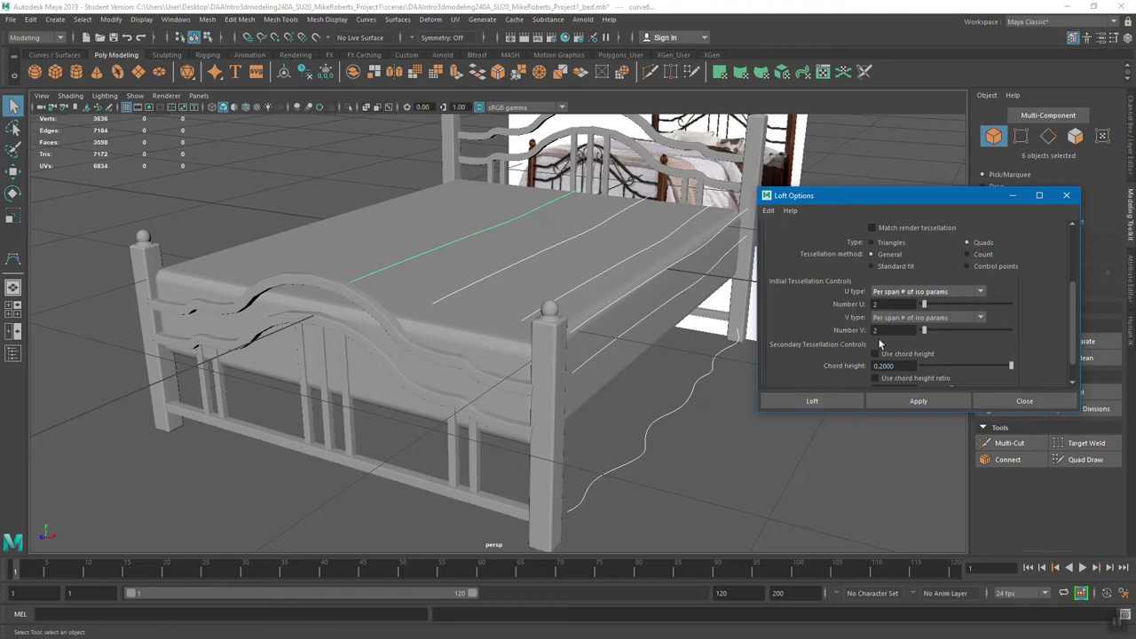
pyautogui.click(810, 402)
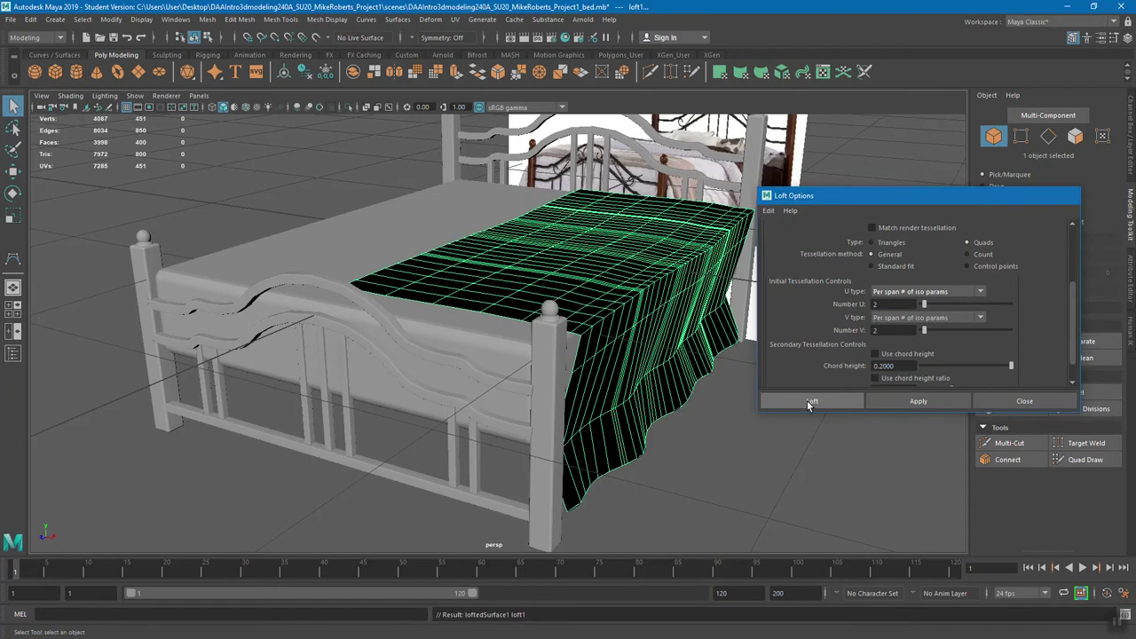
# Using wireframe display, pick the profile curve partway down the mattress side and move it lower in shaded view
pyautogui.keyDown('alt'); pyautogui.moveTo(798, 404); pyautogui.dragTo(696, 333); pyautogui.keyUp('alt')
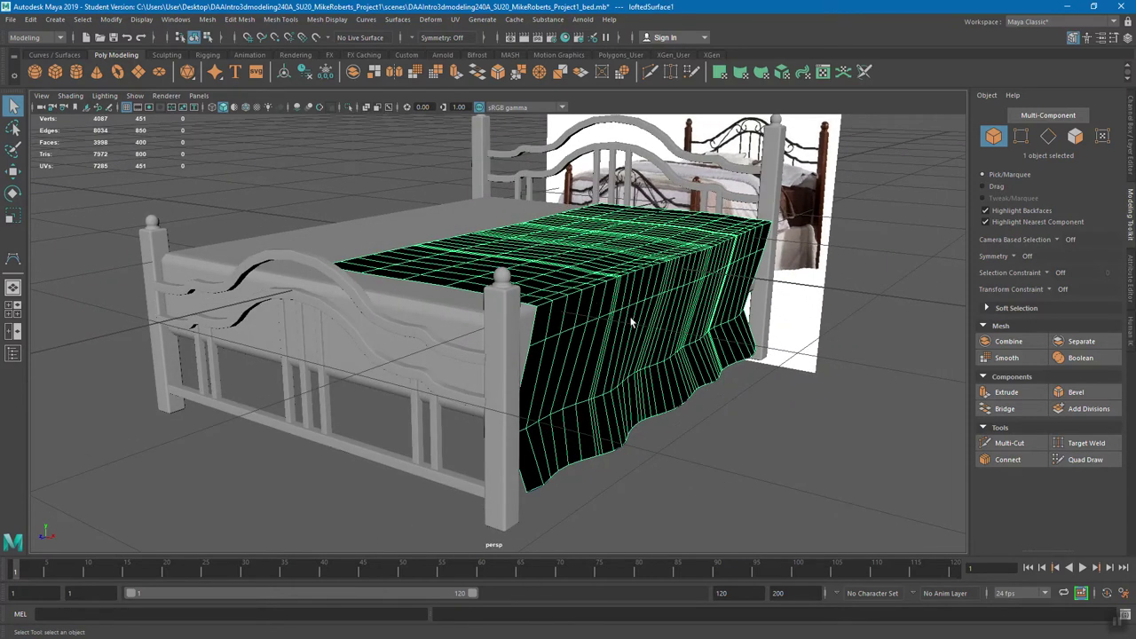
pyautogui.press('4')
pyautogui.keyDown('alt'); pyautogui.moveTo(629, 317); pyautogui.dragTo(505, 327); pyautogui.keyUp('alt')
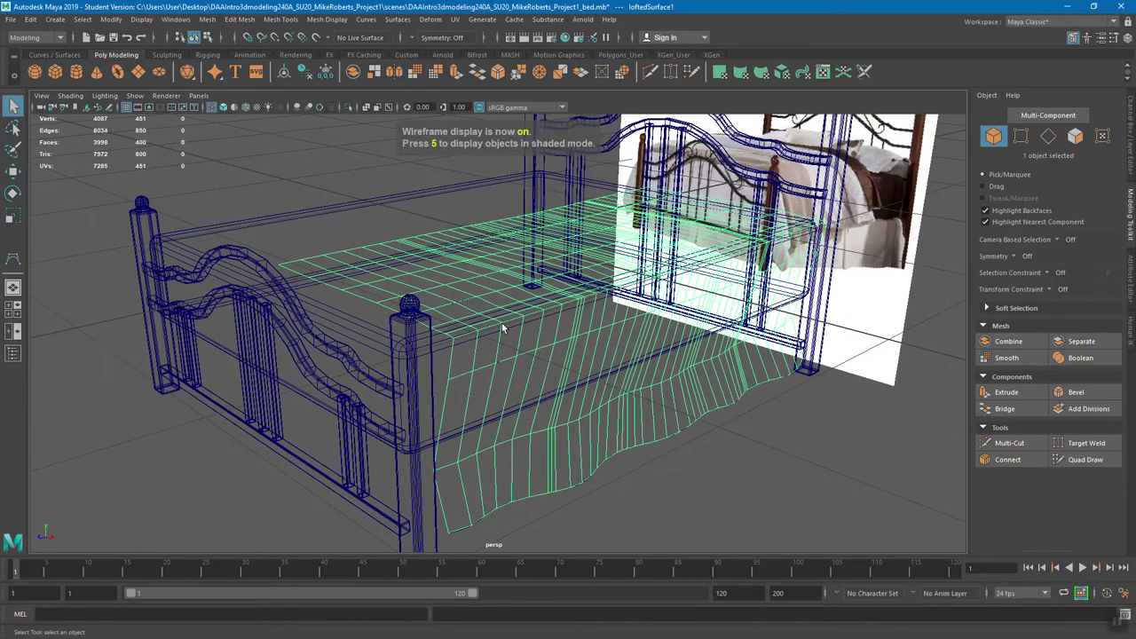
pyautogui.click(479, 336)
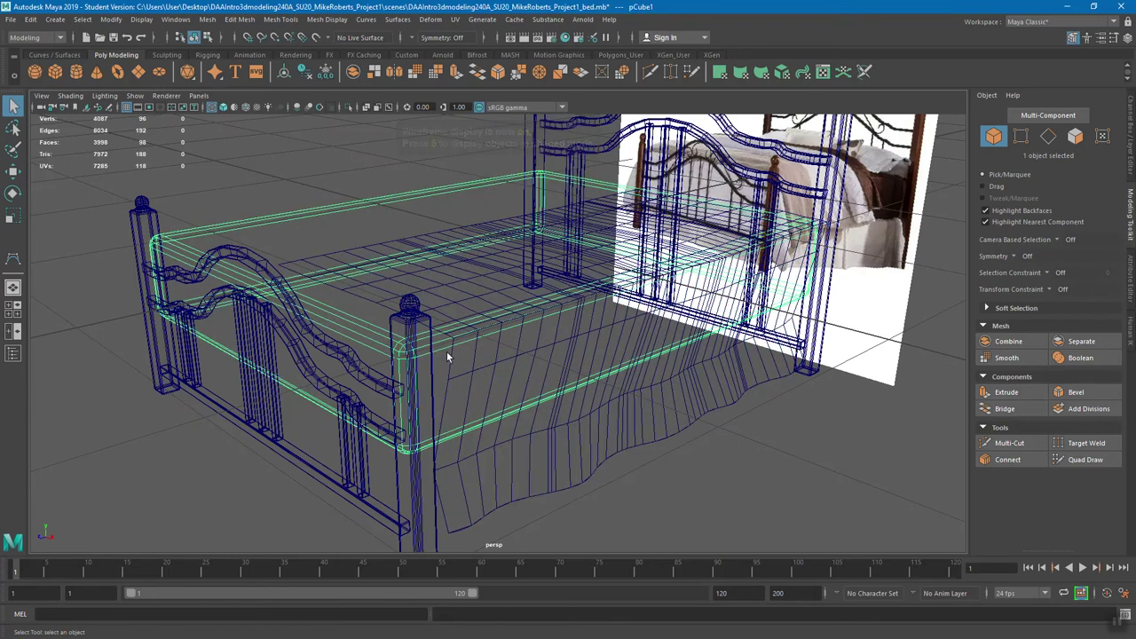
pyautogui.keyDown('shift'); pyautogui.click(535, 373); pyautogui.keyUp('shift')
pyautogui.keyDown('alt'); pyautogui.moveTo(601, 352); pyautogui.dragTo(499, 383); pyautogui.keyUp('alt')
pyautogui.click(548, 345)
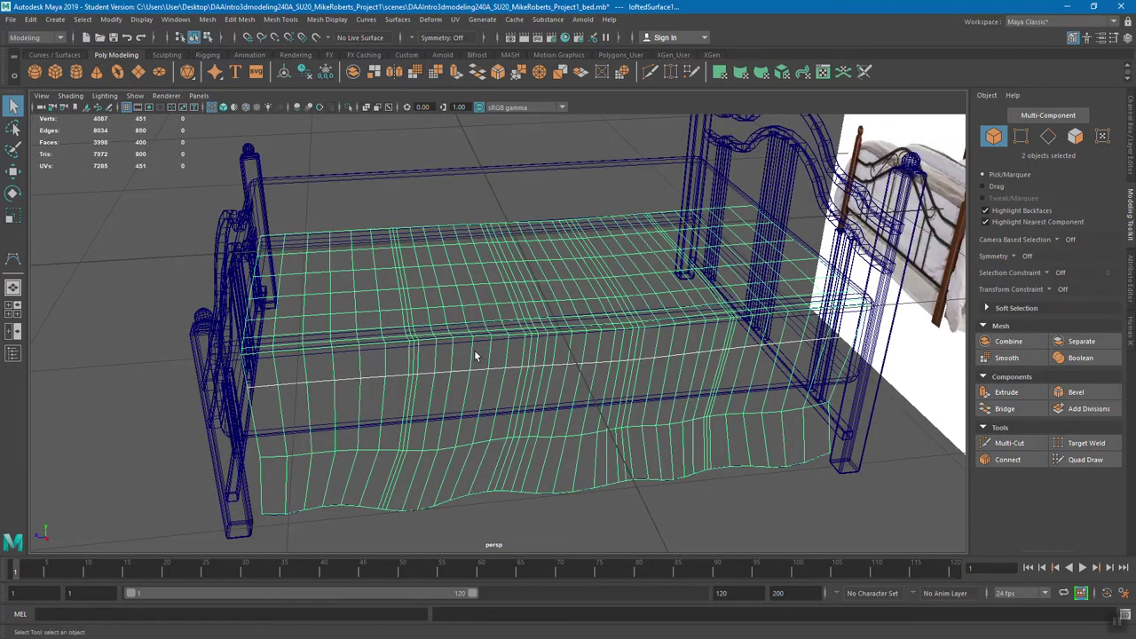
pyautogui.click(471, 355)
pyautogui.moveTo(507, 368)
pyautogui.keyDown('alt'); pyautogui.mouseDown()
pyautogui.moveTo(654, 363)
pyautogui.moveTo(691, 313)
pyautogui.mouseUp(); pyautogui.keyUp('alt')
pyautogui.press('5')
pyautogui.press('w')
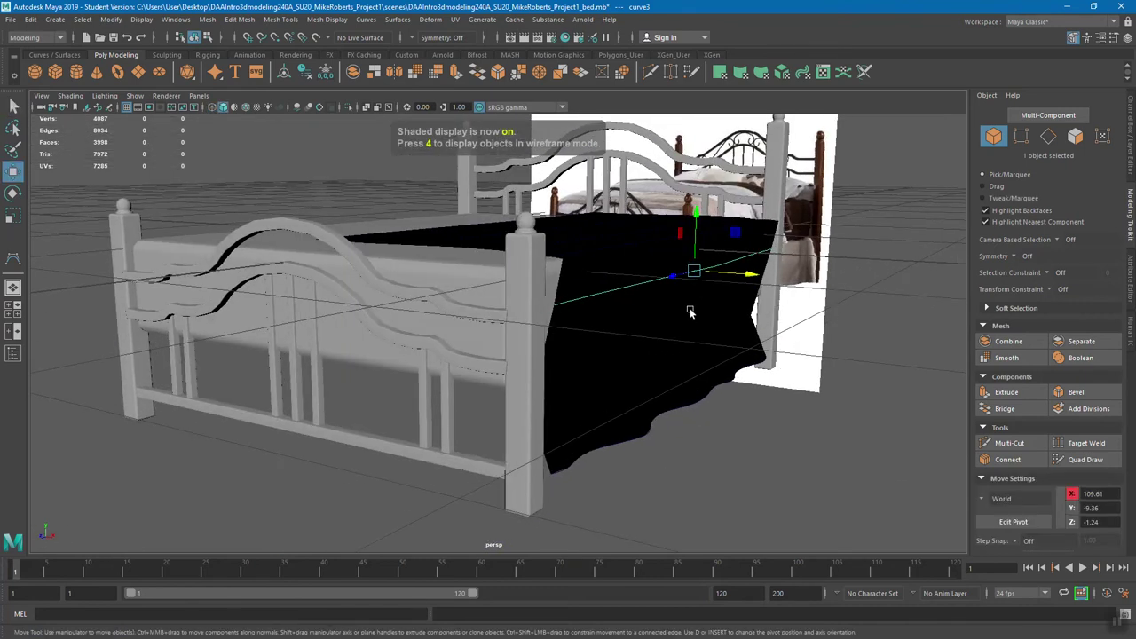
pyautogui.moveTo(734, 233); pyautogui.dragTo(730, 268, button='middle')
# Move the wavy hem curve outward from the bed and the curve at the mattress's upper side edge to X 109.75, Y 2.10
pyautogui.click(649, 430)
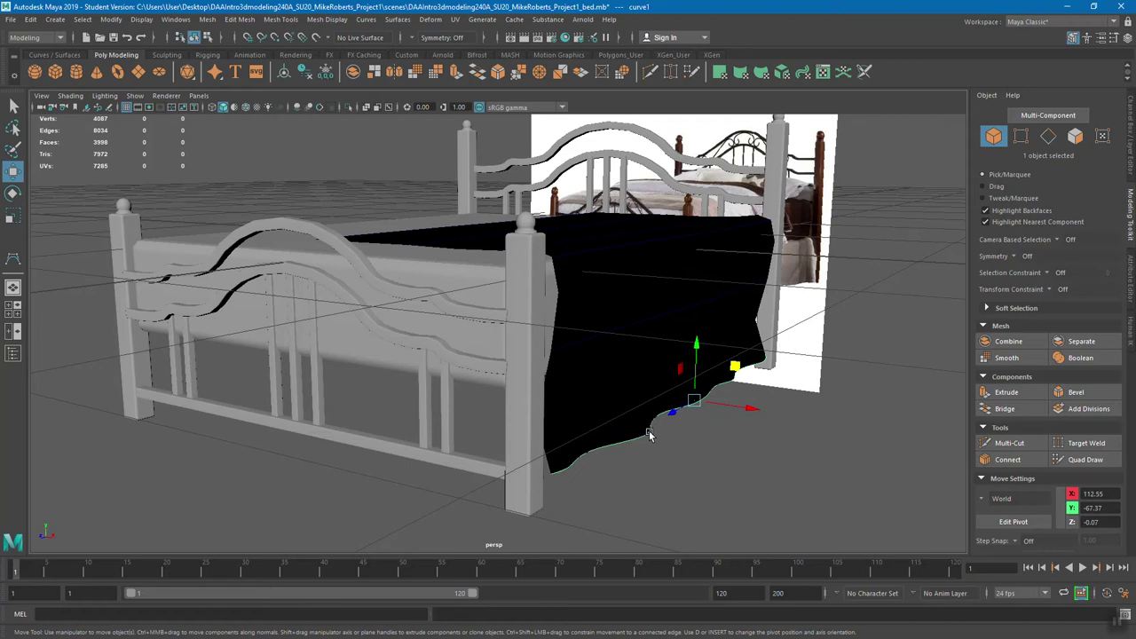
pyautogui.moveTo(735, 407); pyautogui.dragTo(761, 383)
pyautogui.moveTo(631, 242)
pyautogui.keyDown('alt'); pyautogui.mouseDown()
pyautogui.moveTo(671, 241)
pyautogui.moveTo(629, 241)
pyautogui.mouseUp(); pyautogui.keyUp('alt')
pyautogui.click(661, 246)
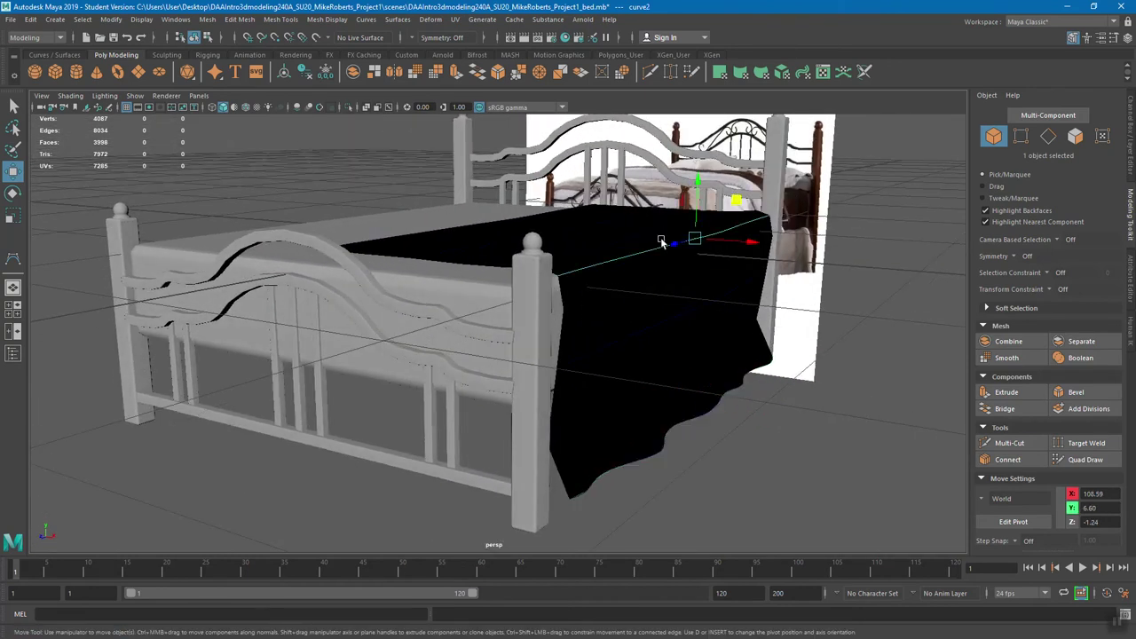
pyautogui.moveTo(697, 190); pyautogui.dragTo(742, 214)
pyautogui.keyDown('alt'); pyautogui.moveTo(733, 294); pyautogui.dragTo(710, 314); pyautogui.keyUp('alt')
pyautogui.scroll(1, 653, 334)
pyautogui.moveTo(652, 334)
pyautogui.keyDown('alt'); pyautogui.mouseDown(button='right')
pyautogui.moveTo(641, 314)
pyautogui.moveTo(657, 327)
pyautogui.mouseUp(button='right'); pyautogui.keyUp('alt')
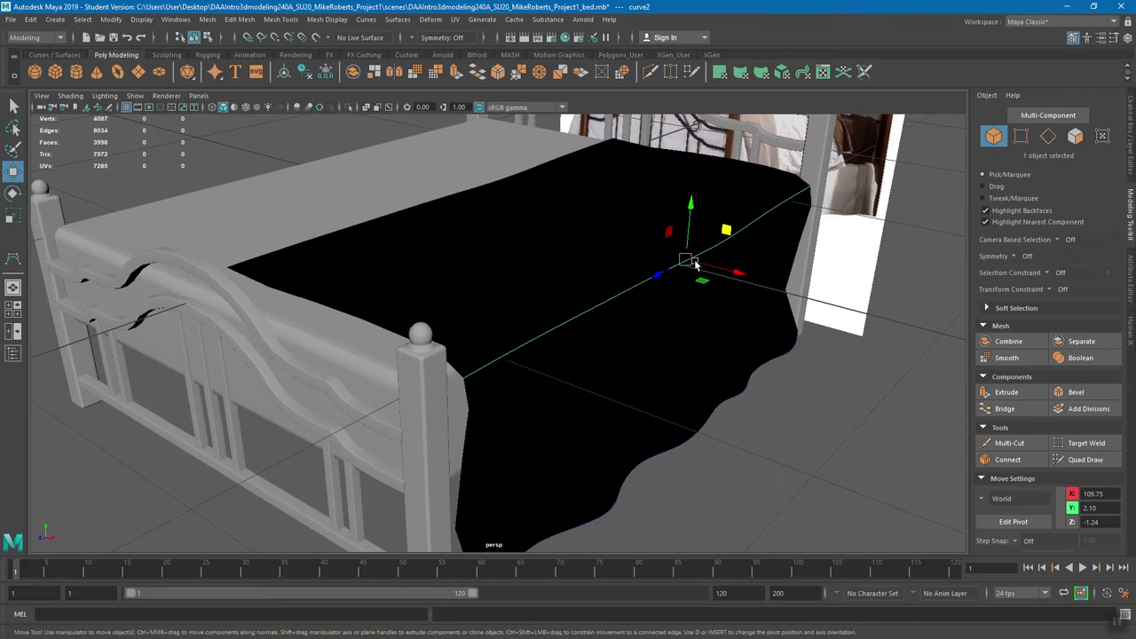
pyautogui.click(665, 312)
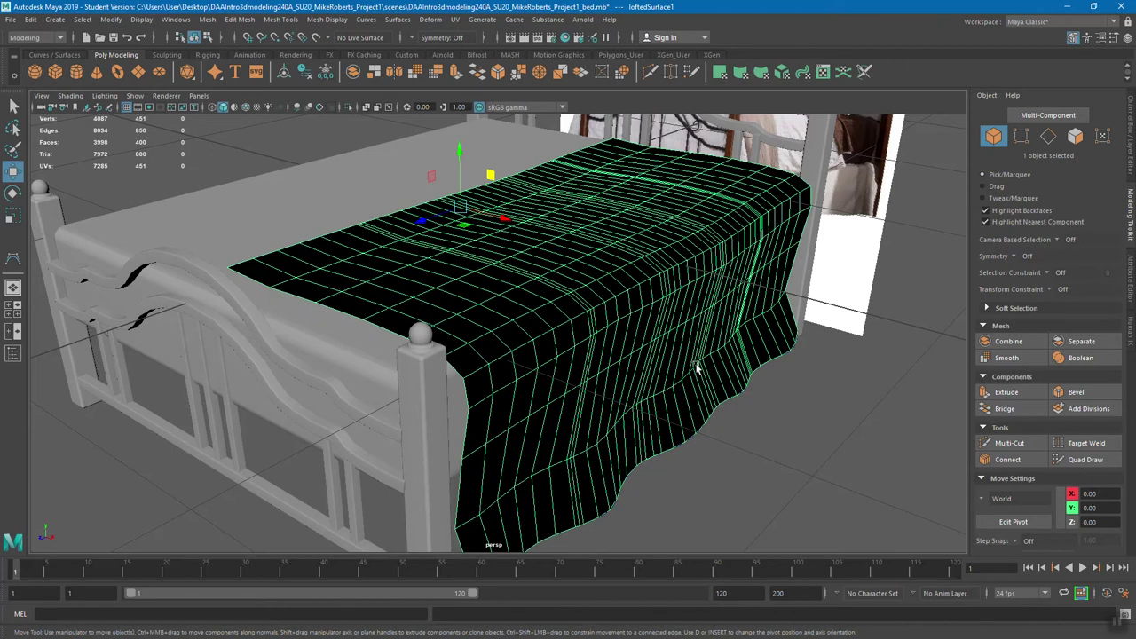
pyautogui.click(631, 289)
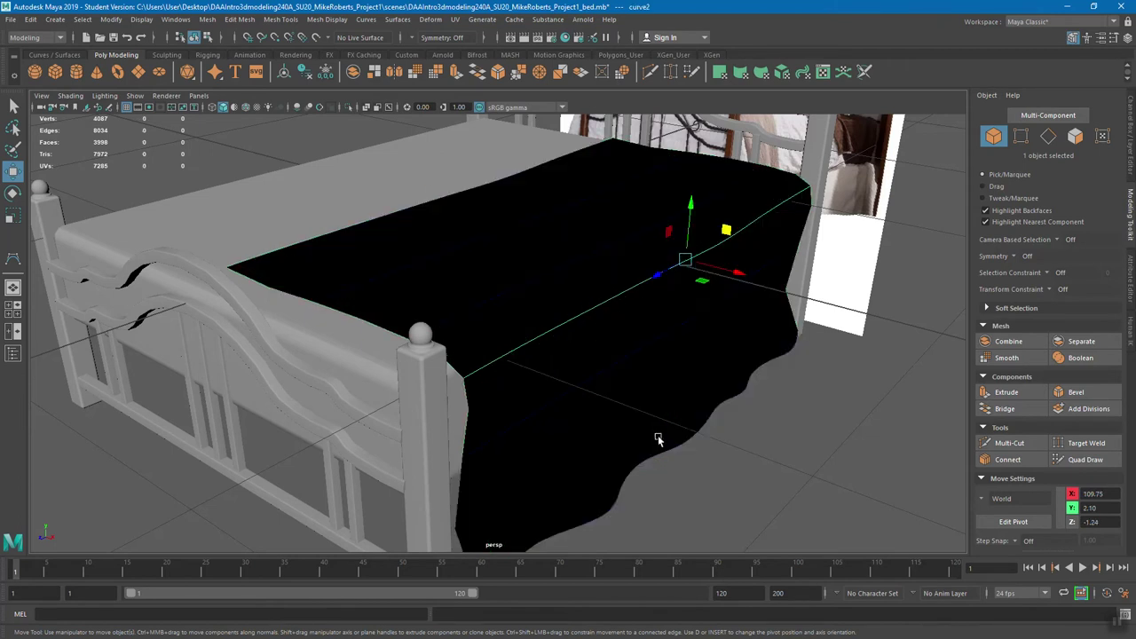
# Raise two control vertices of the wavy hem curve, one near its middle and one nearer the footboard, and return to object mode
pyautogui.keyDown('alt'); pyautogui.moveTo(633, 380); pyautogui.dragTo(623, 377); pyautogui.keyUp('alt')
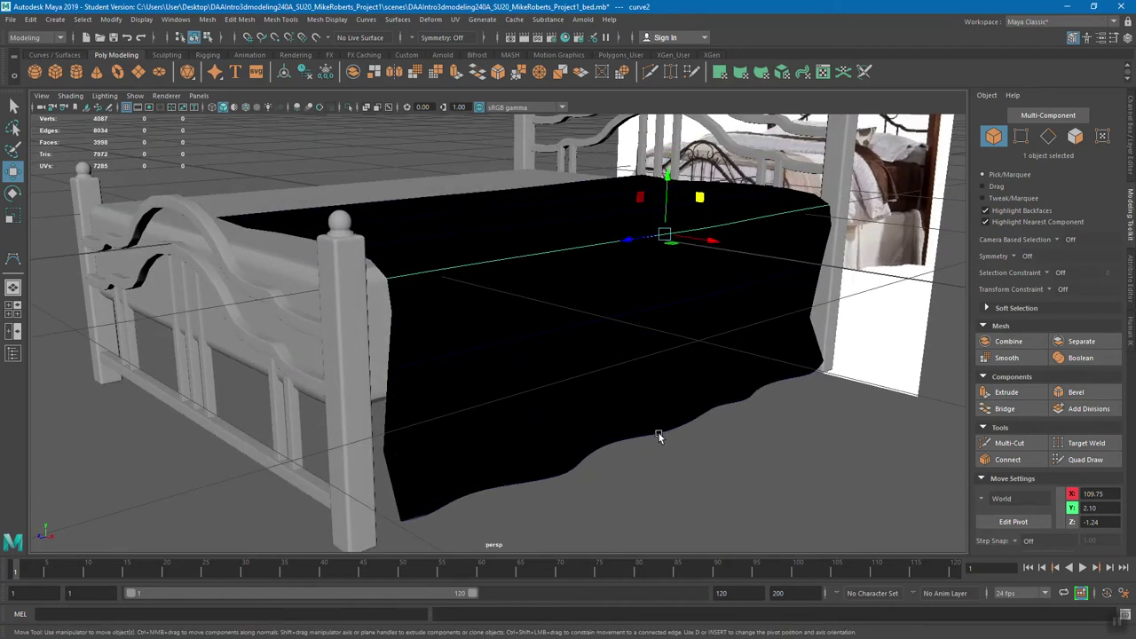
pyautogui.click(658, 436)
pyautogui.moveTo(600, 337); pyautogui.dragTo(538, 335, button='right')
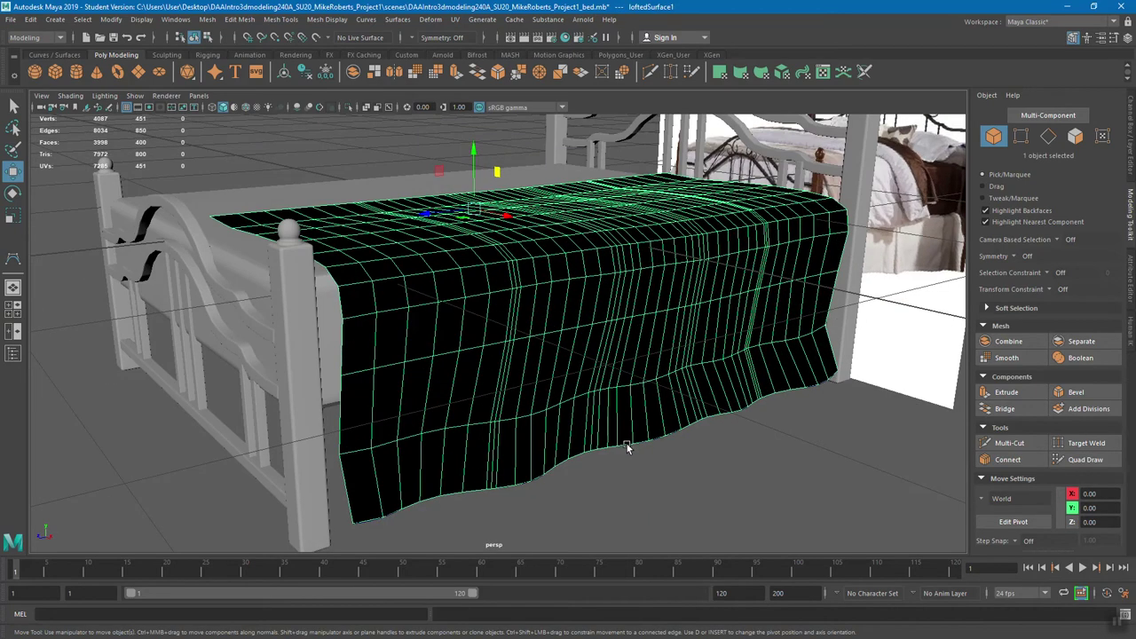
pyautogui.click(626, 448)
pyautogui.moveTo(578, 458); pyautogui.dragTo(507, 334, button='right')
pyautogui.moveTo(506, 334); pyautogui.dragTo(506, 335, button='right')
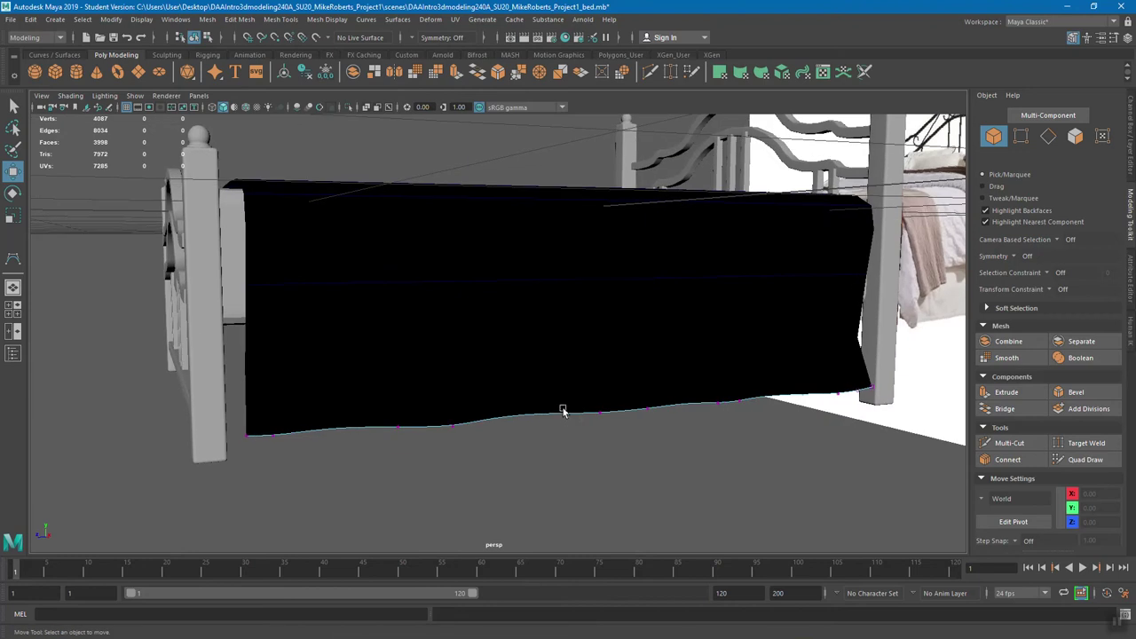
pyautogui.click(566, 414)
pyautogui.moveTo(566, 402); pyautogui.dragTo(566, 362)
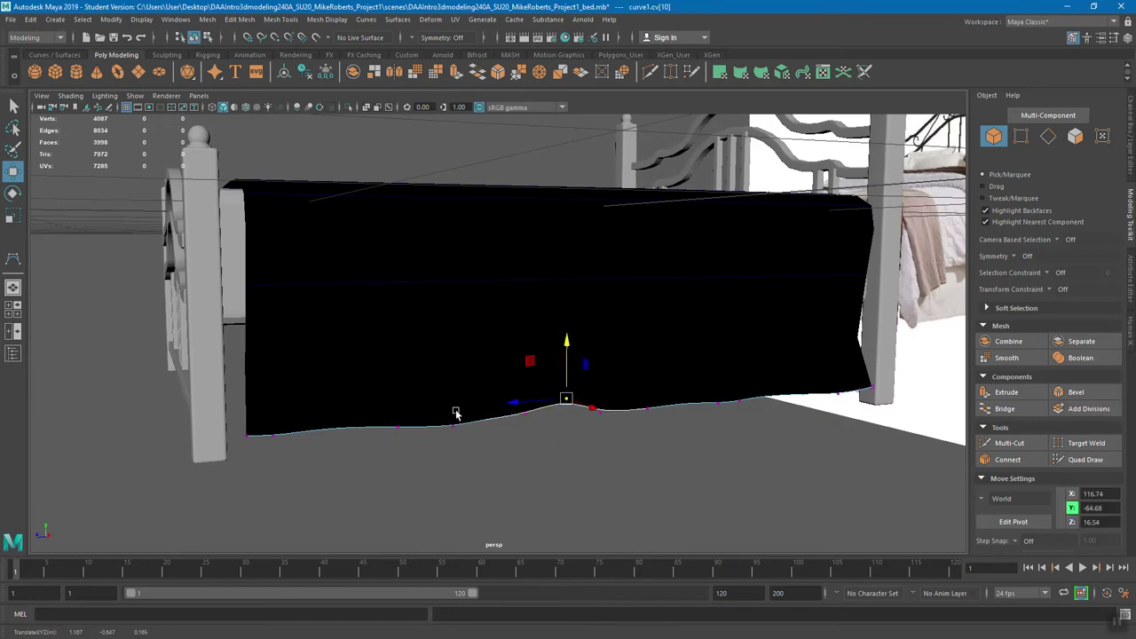
pyautogui.click(398, 427)
pyautogui.moveTo(398, 376); pyautogui.dragTo(551, 428)
pyautogui.keyDown('alt'); pyautogui.moveTo(551, 428); pyautogui.dragTo(591, 296); pyautogui.keyUp('alt')
pyautogui.moveTo(591, 294); pyautogui.dragTo(649, 274, button='right')
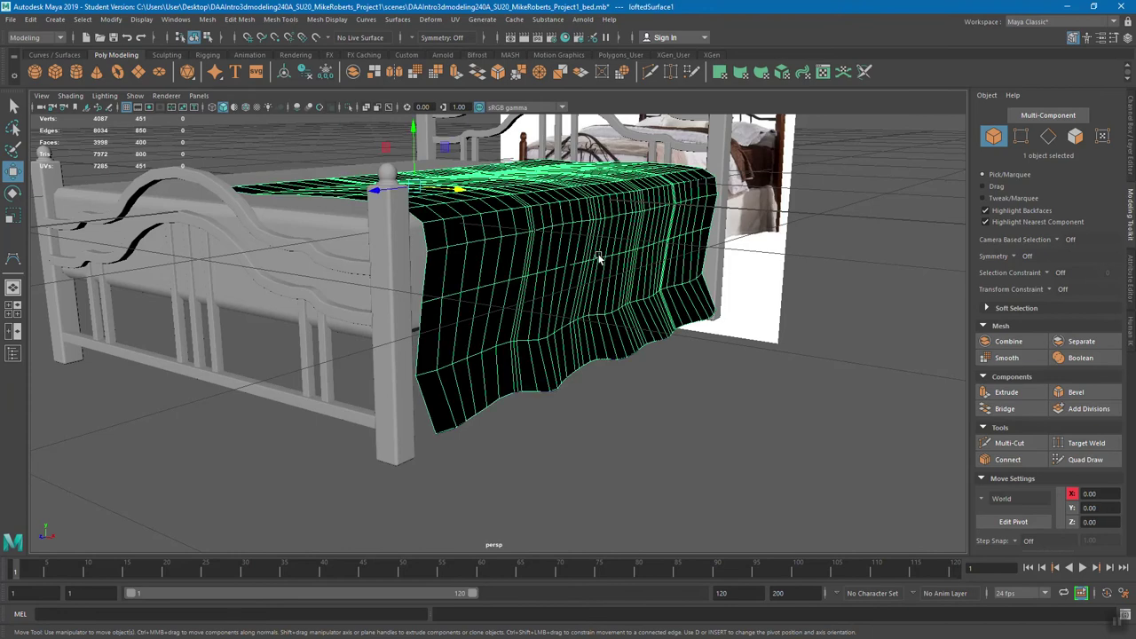
# Select only the curve halfway down the cover's side and move it to X 111.92, Y -36.93
pyautogui.moveTo(565, 264); pyautogui.dragTo(581, 297)
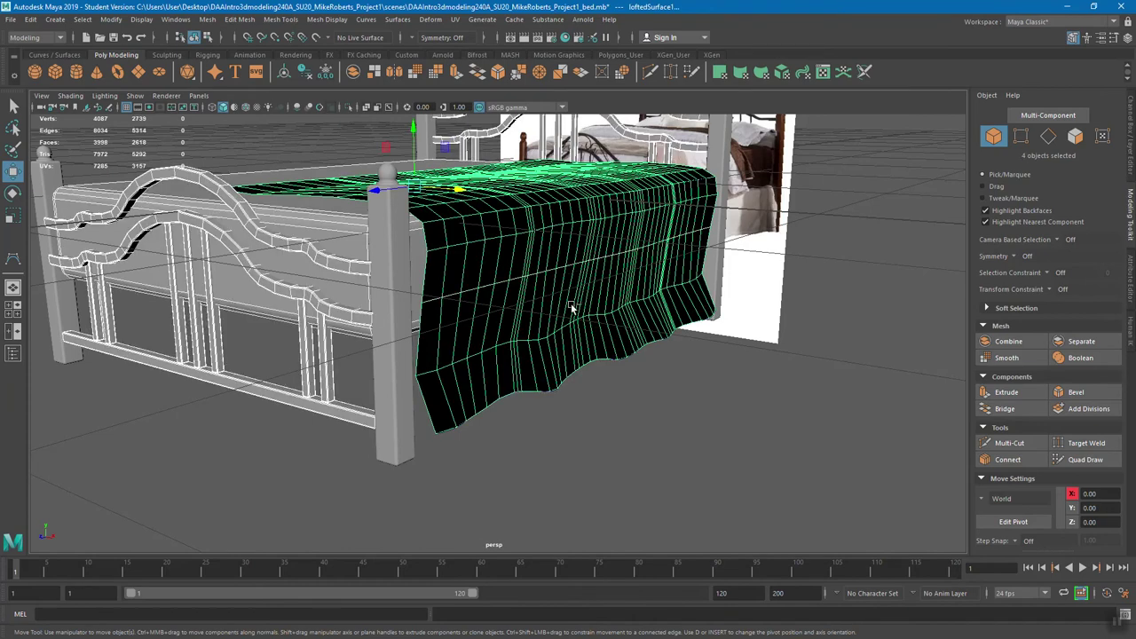
pyautogui.keyDown('ctrl'); pyautogui.click(571, 307); pyautogui.keyUp('ctrl')
pyautogui.keyDown('ctrl'); pyautogui.moveTo(360, 311); pyautogui.dragTo(345, 296); pyautogui.keyUp('ctrl')
pyautogui.keyDown('alt'); pyautogui.moveTo(538, 282); pyautogui.dragTo(495, 321); pyautogui.keyUp('alt')
pyautogui.click(533, 310)
pyautogui.keyDown('alt'); pyautogui.moveTo(515, 378); pyautogui.dragTo(689, 378); pyautogui.keyUp('alt')
pyautogui.hotkey('ctrl', 'z')
pyautogui.keyDown('alt'); pyautogui.moveTo(622, 342); pyautogui.dragTo(662, 336); pyautogui.keyUp('alt')
pyautogui.moveTo(628, 214); pyautogui.dragTo(636, 233)
pyautogui.moveTo(637, 235); pyautogui.dragTo(634, 240, button='middle')
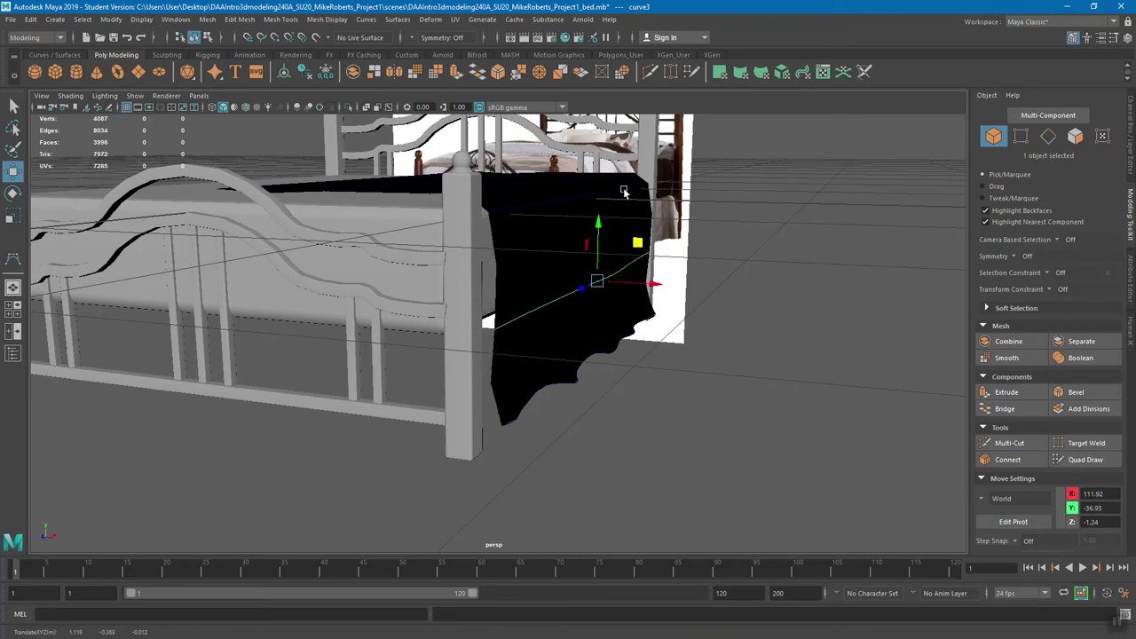
pyautogui.keyDown('alt'); pyautogui.moveTo(725, 284); pyautogui.dragTo(725, 401); pyautogui.keyUp('alt')
pyautogui.click(563, 303)
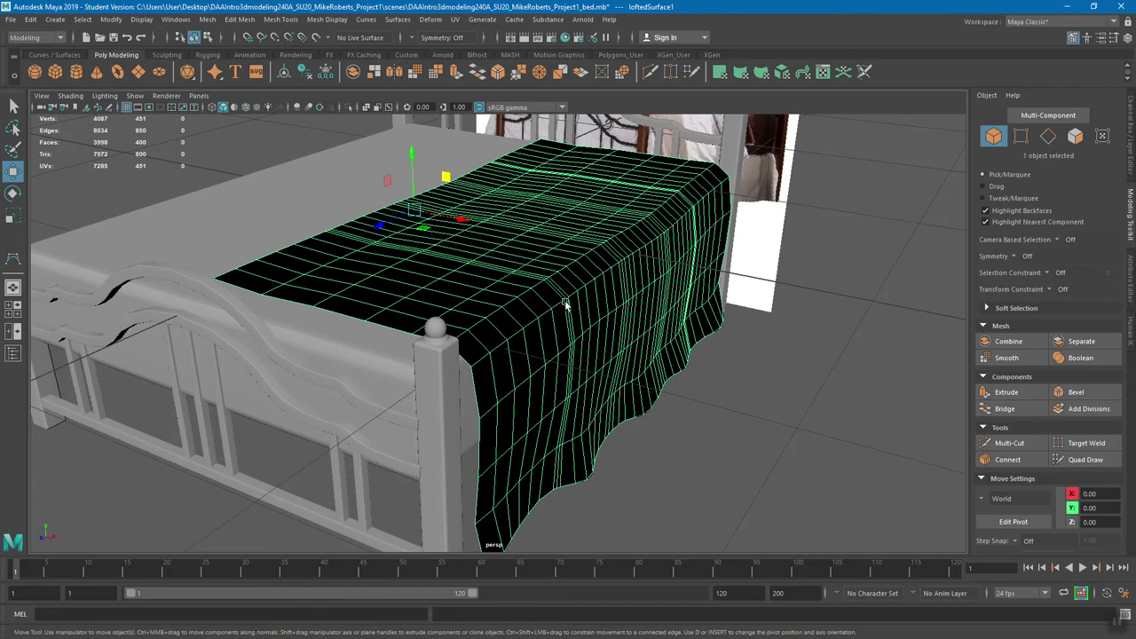
# Open the Outliner and select the profile curves curve2, curve3 and curve1 individually from its list
pyautogui.click(762, 415)
pyautogui.click(620, 358)
pyautogui.click(621, 357)
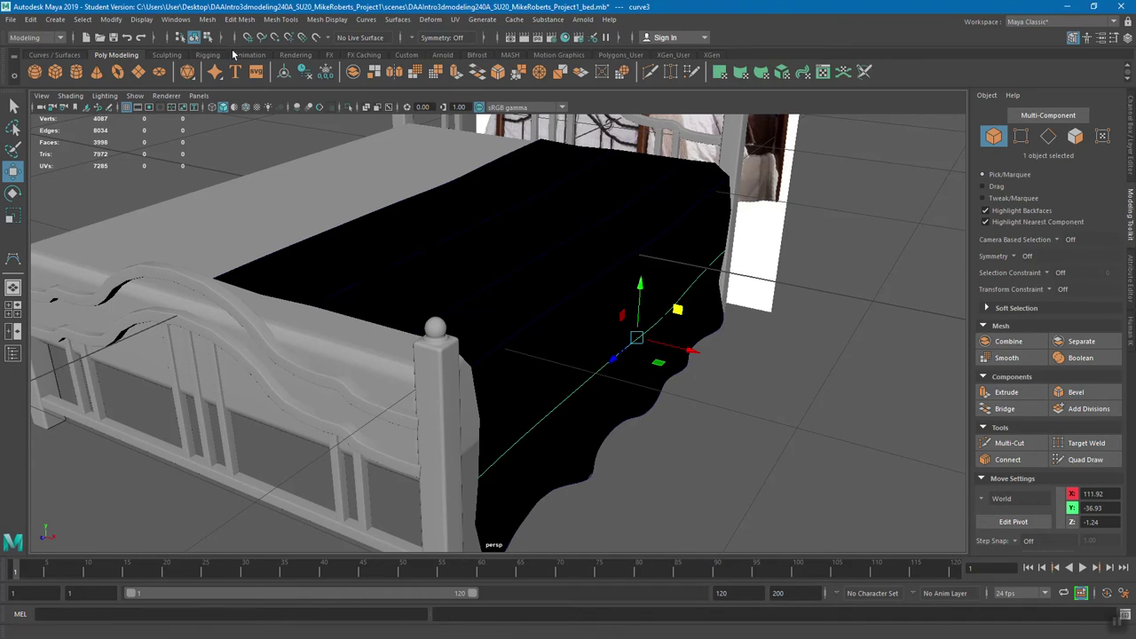
pyautogui.click(182, 21)
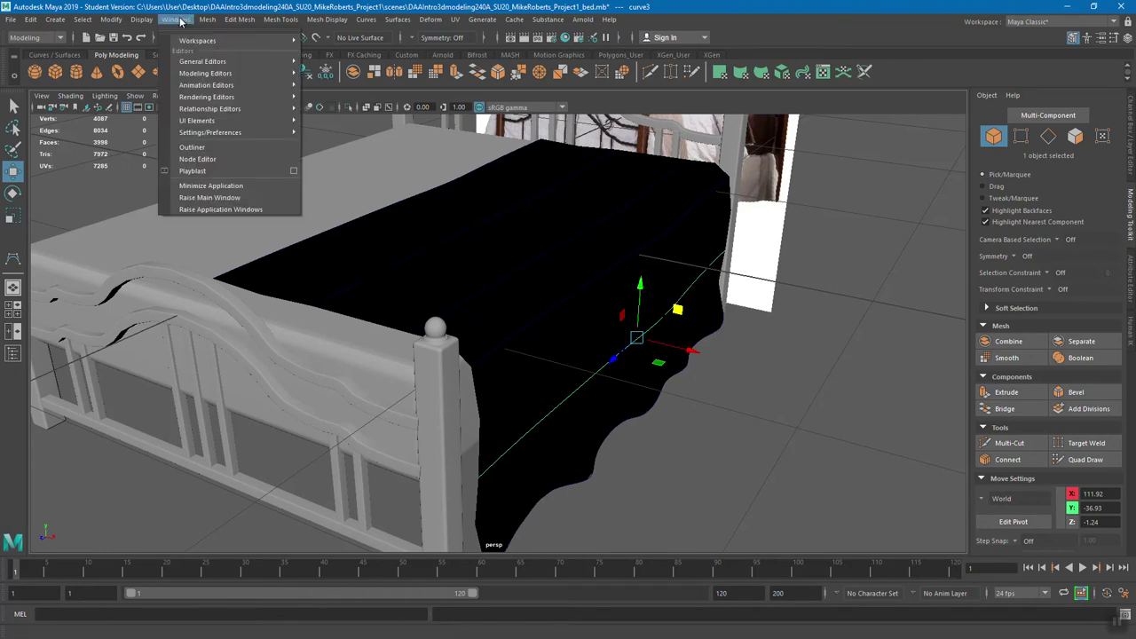
pyautogui.click(193, 147)
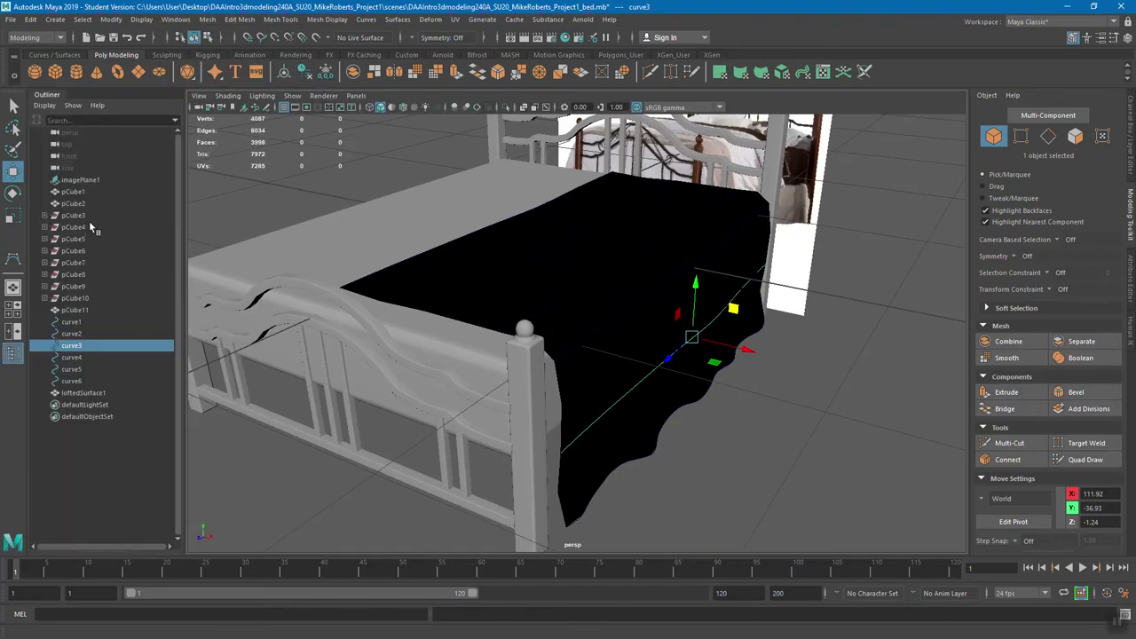
pyautogui.click(85, 332)
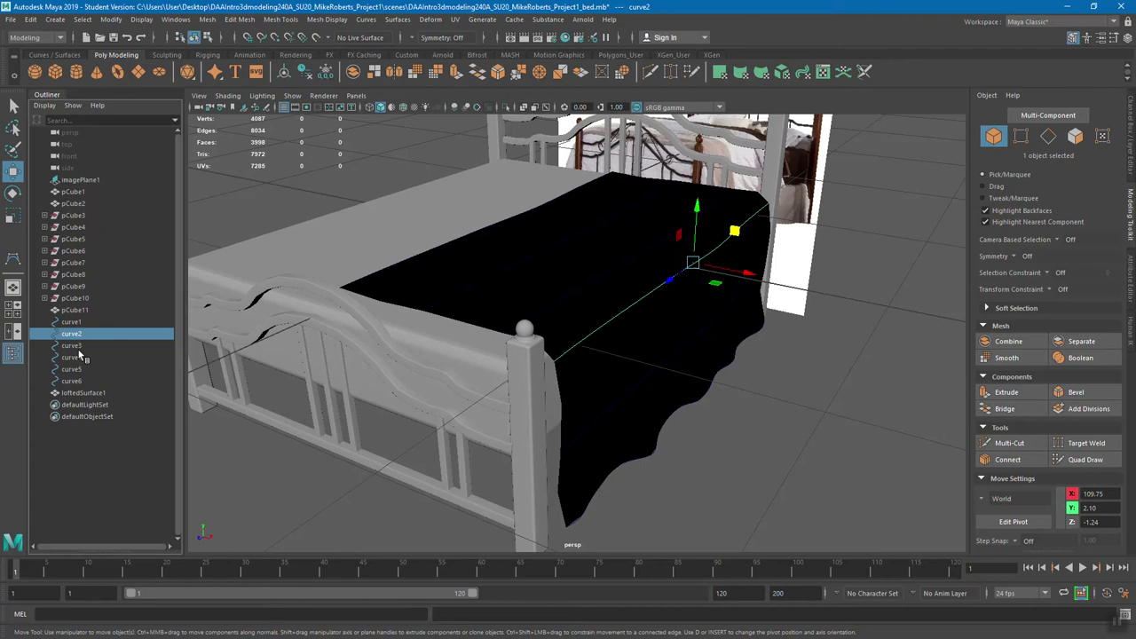
pyautogui.click(78, 346)
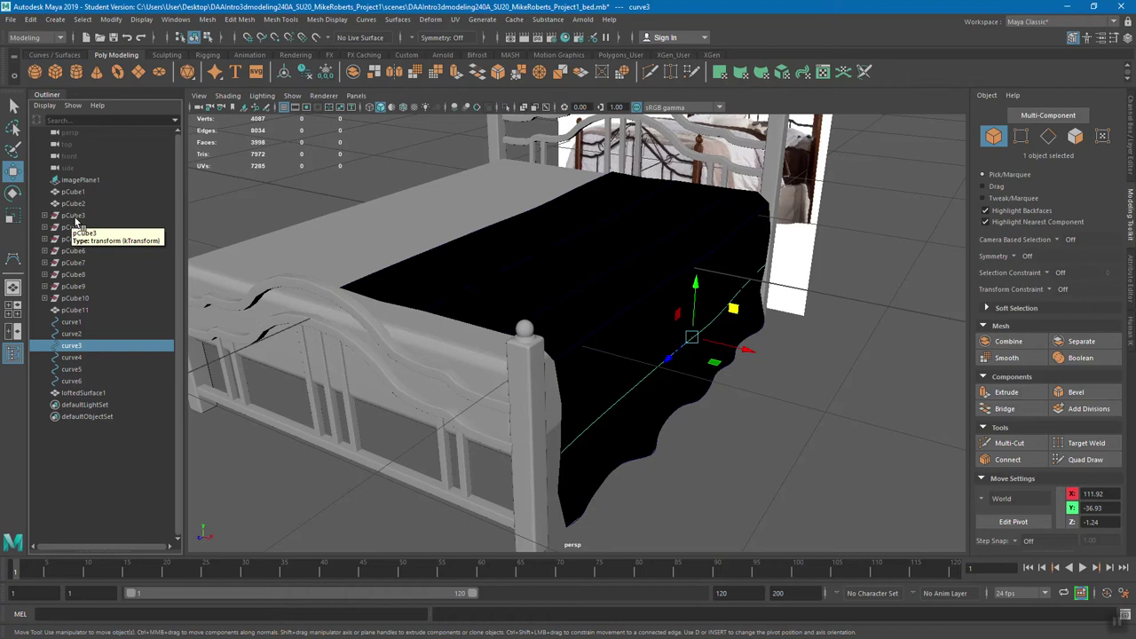
pyautogui.keyDown('alt'); pyautogui.moveTo(555, 355); pyautogui.dragTo(674, 326); pyautogui.keyUp('alt')
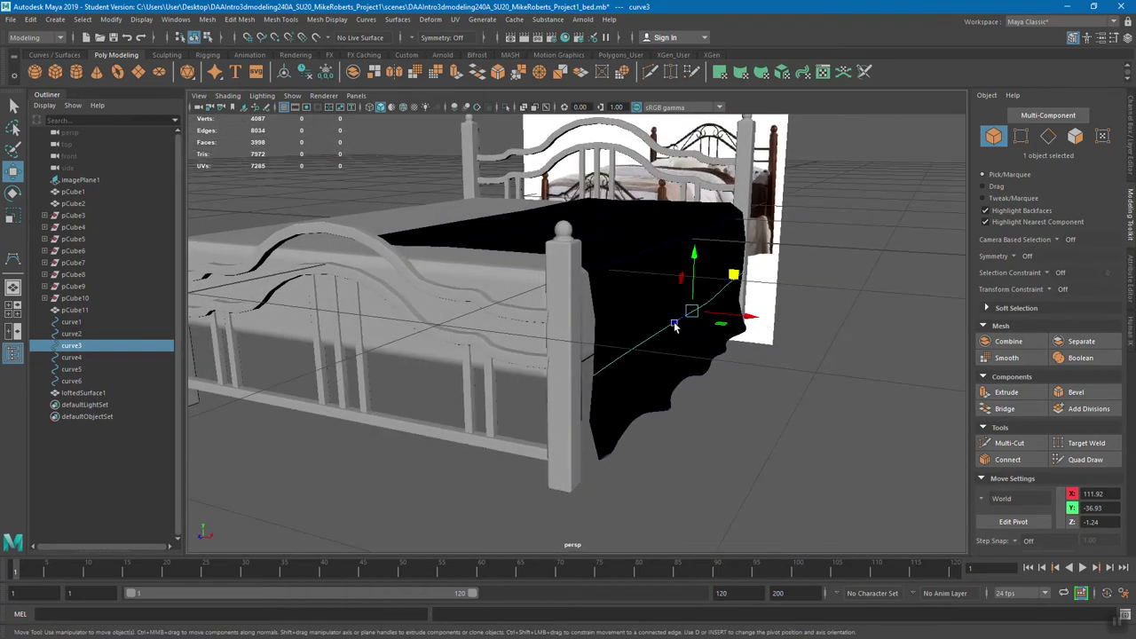
pyautogui.click(80, 333)
pyautogui.click(74, 323)
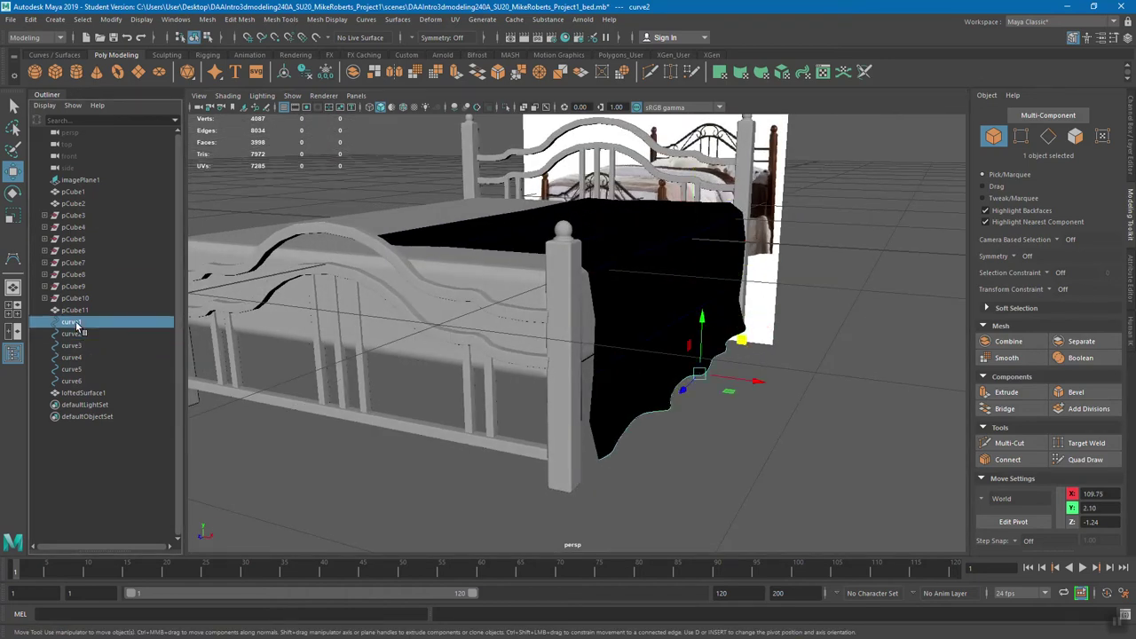
# Select curve1, curve3 and the neighbouring profile curves in turn to check where each runs along the bed cover
pyautogui.moveTo(71, 347); pyautogui.dragTo(70, 369)
pyautogui.click(70, 371)
pyautogui.keyDown('alt'); pyautogui.moveTo(471, 297); pyautogui.dragTo(461, 347); pyautogui.keyUp('alt')
pyautogui.moveTo(622, 335); pyautogui.dragTo(666, 414)
pyautogui.keyDown('ctrl'); pyautogui.click(676, 322); pyautogui.keyUp('ctrl')
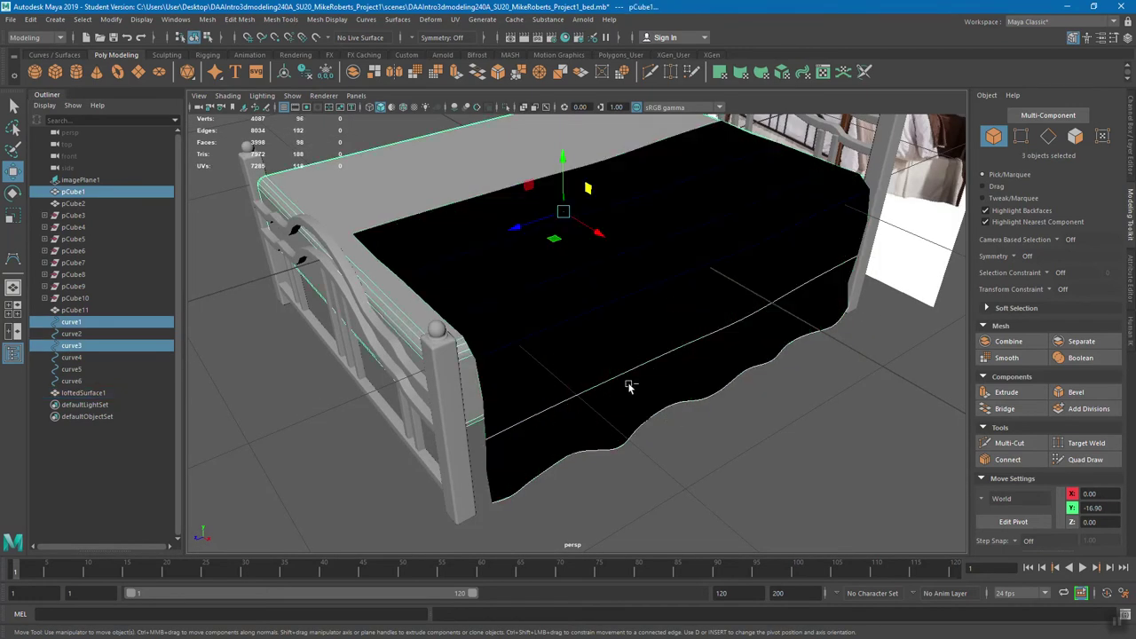
pyautogui.keyDown('ctrl'); pyautogui.click(381, 191); pyautogui.keyUp('ctrl')
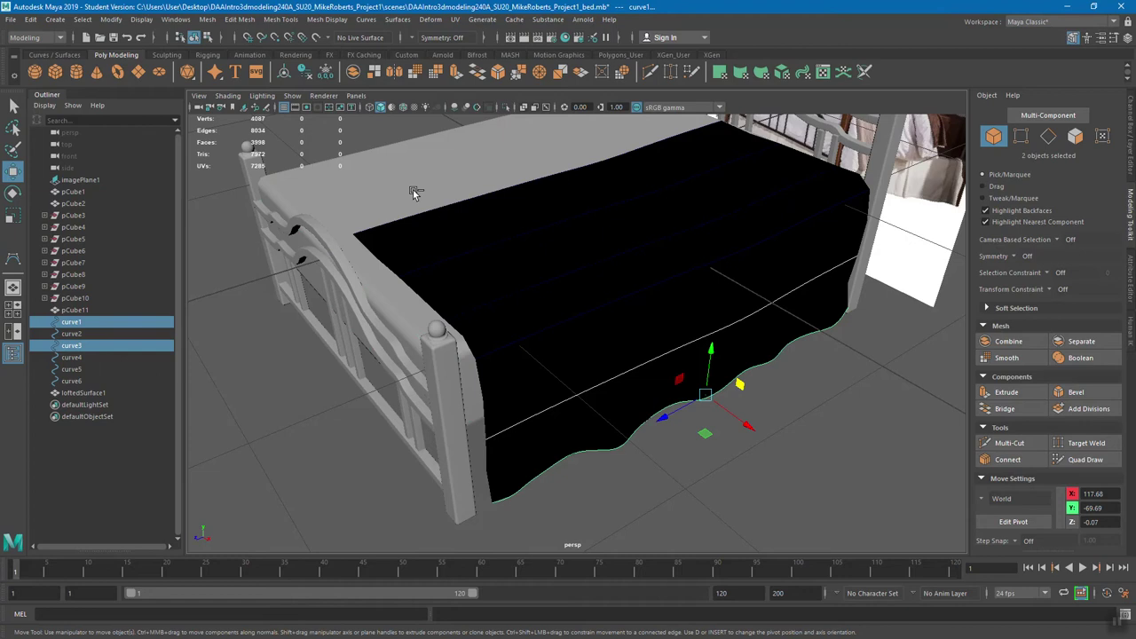
pyautogui.click(71, 345)
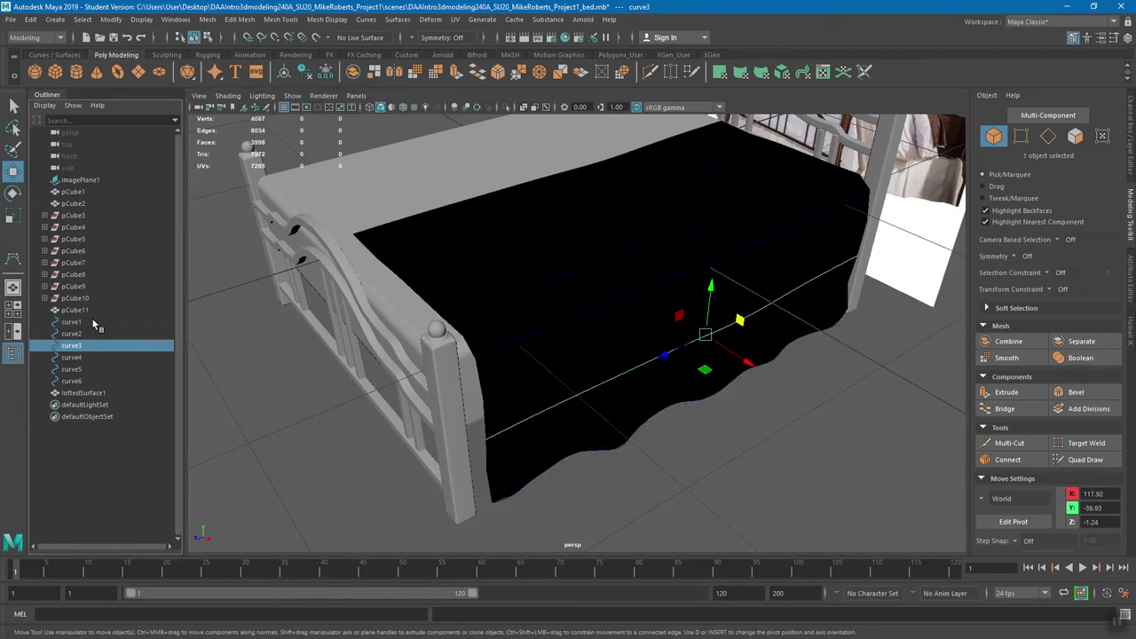
pyautogui.click(92, 322)
pyautogui.click(78, 346)
pyautogui.keyDown('alt'); pyautogui.moveTo(644, 391); pyautogui.dragTo(662, 357); pyautogui.keyUp('alt')
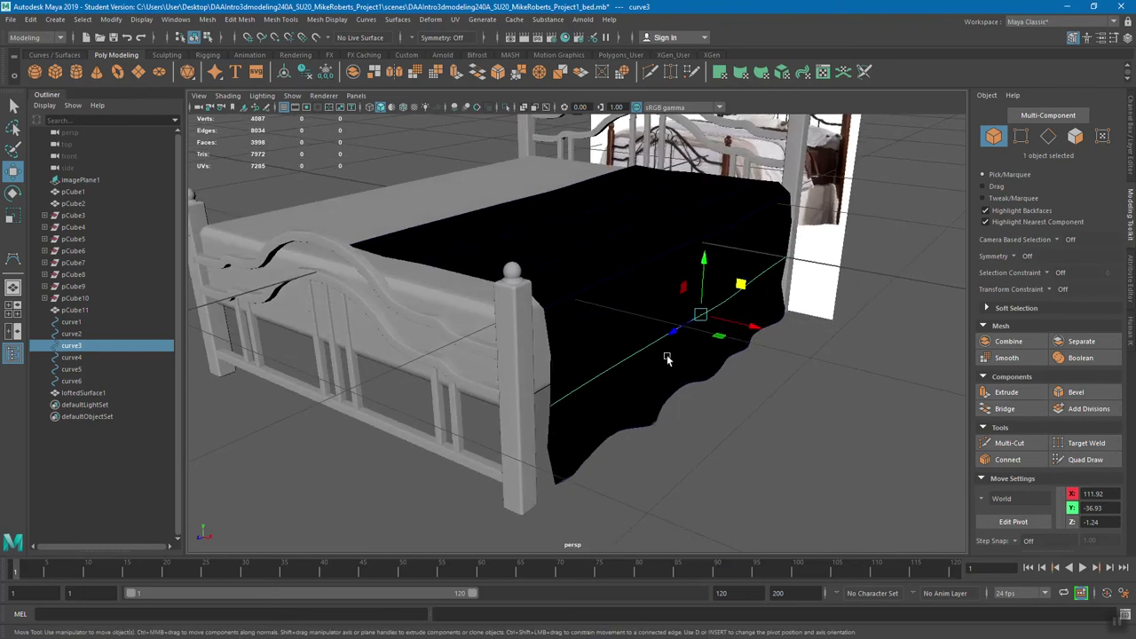
# Select the lofted bed cover in object mode and reverse its normals
pyautogui.click(667, 356)
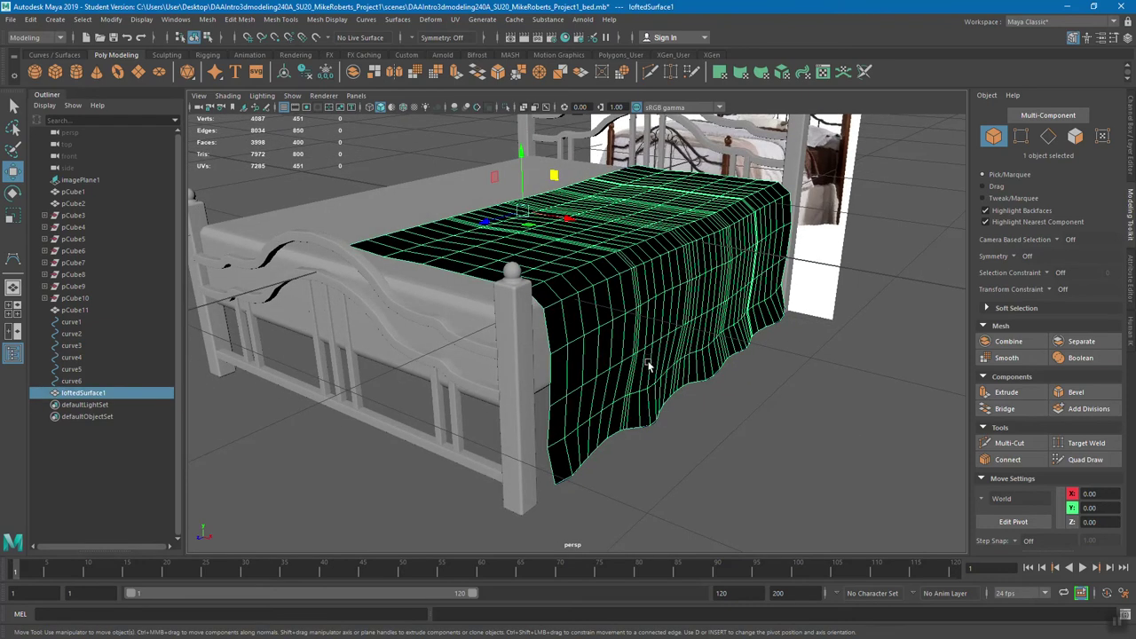
pyautogui.click(702, 384)
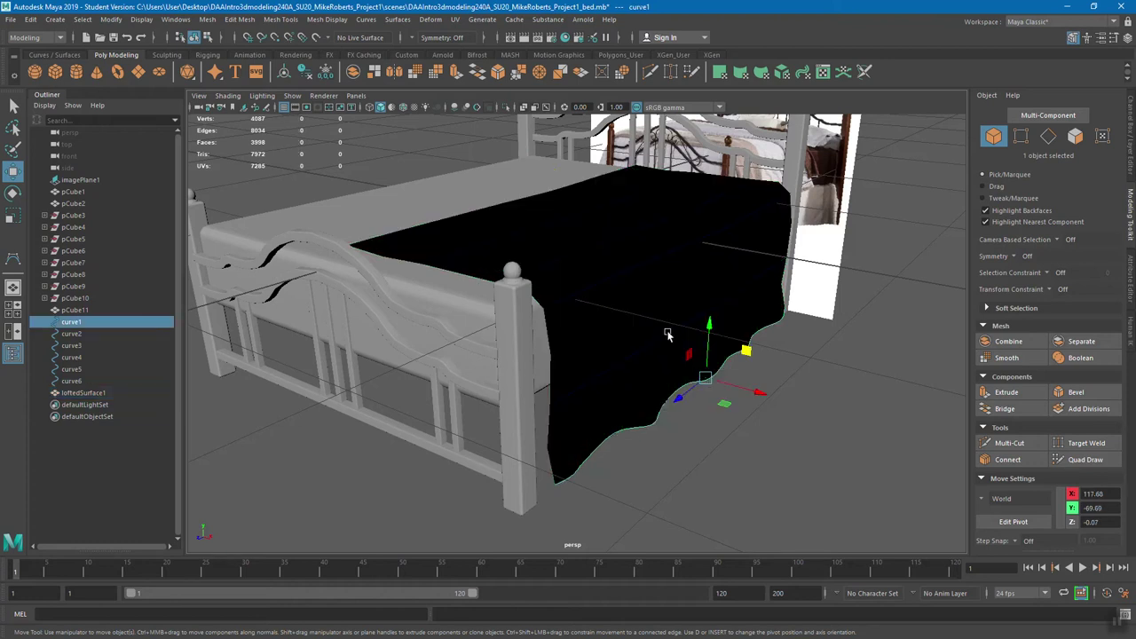
pyautogui.click(672, 283)
pyautogui.keyDown('alt'); pyautogui.moveTo(698, 328); pyautogui.dragTo(735, 359); pyautogui.keyUp('alt')
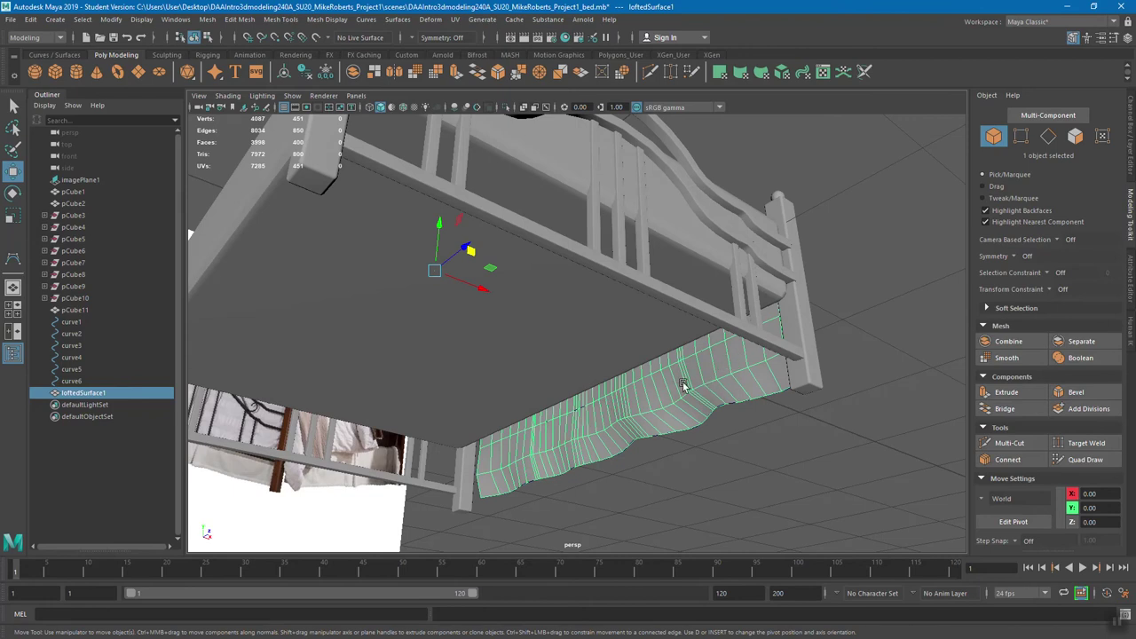
pyautogui.keyDown('alt'); pyautogui.moveTo(633, 400); pyautogui.dragTo(707, 330); pyautogui.keyUp('alt')
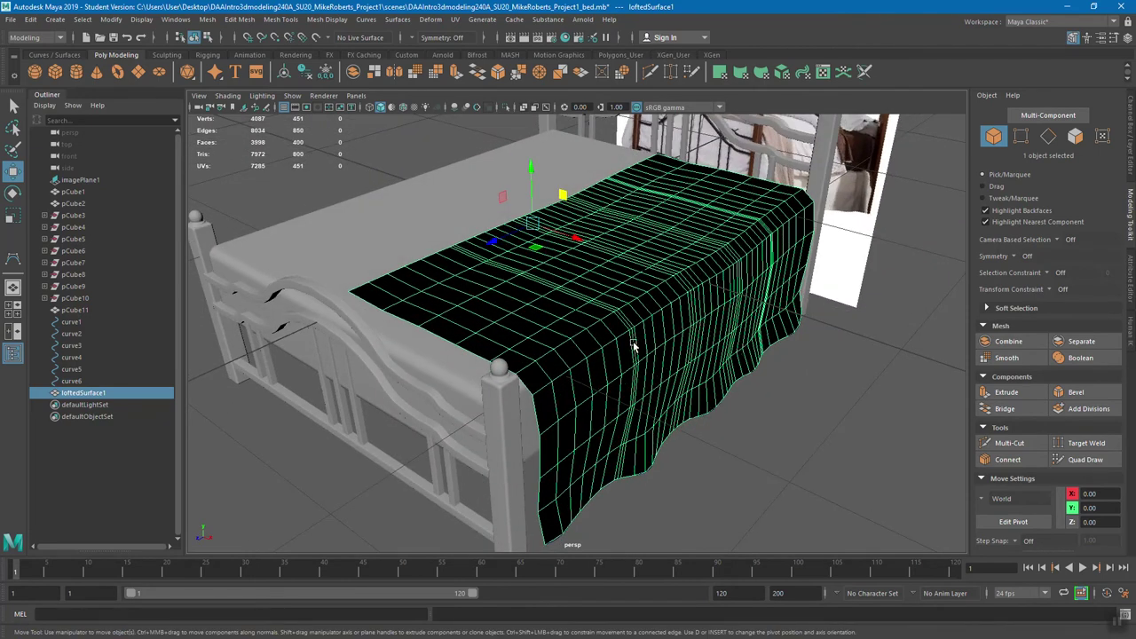
pyautogui.rightClick(634, 302)
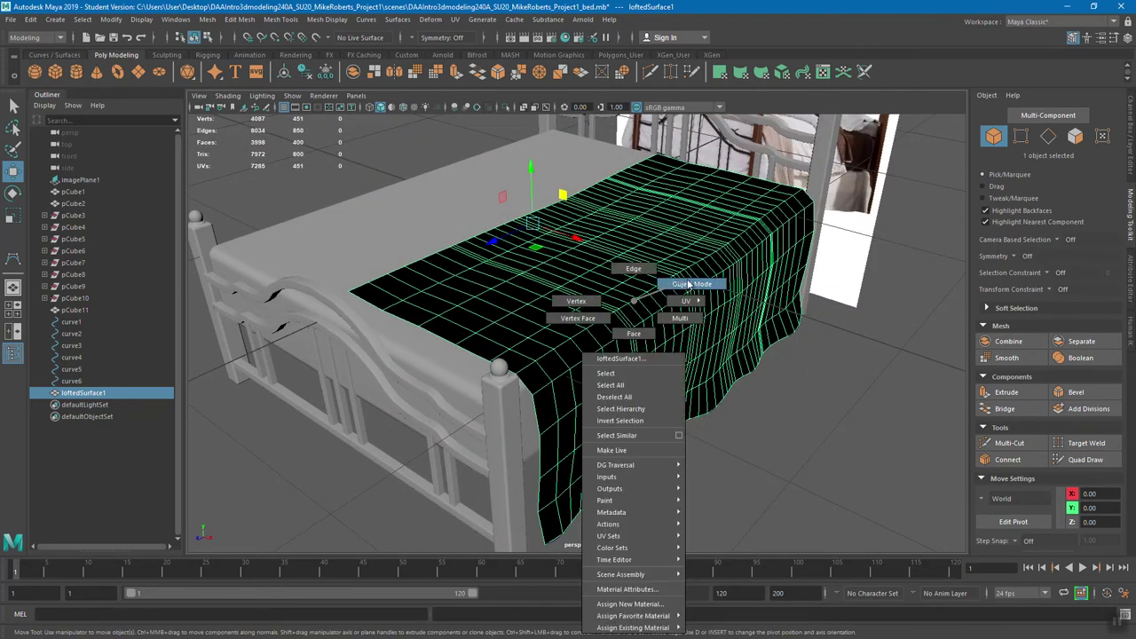
pyautogui.moveTo(688, 284); pyautogui.dragTo(691, 284, button='right')
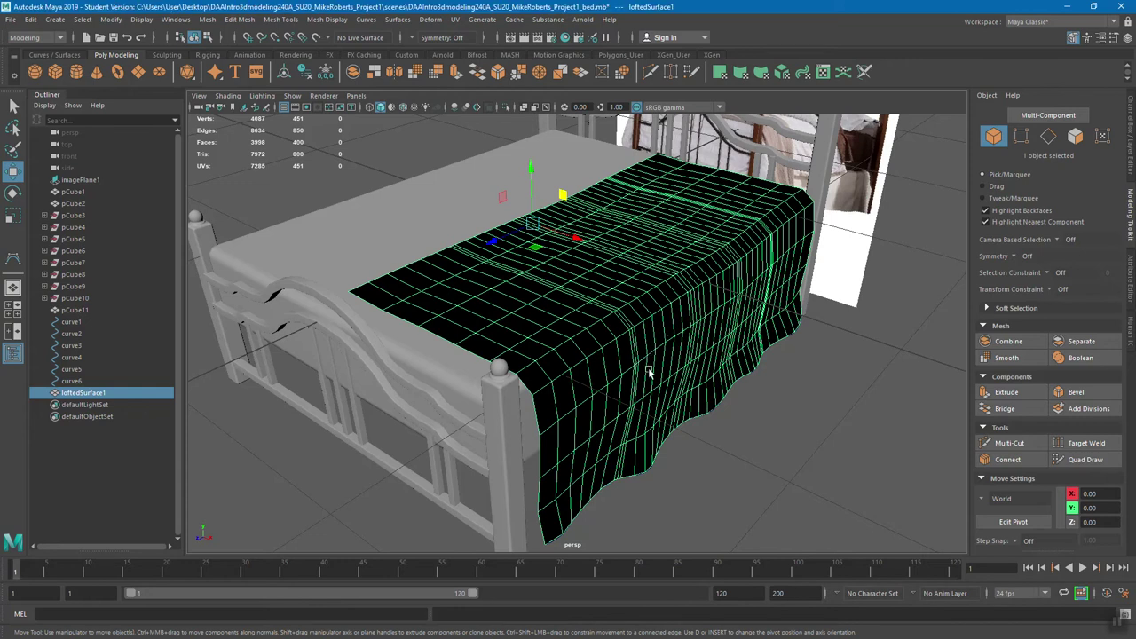
pyautogui.click(330, 21)
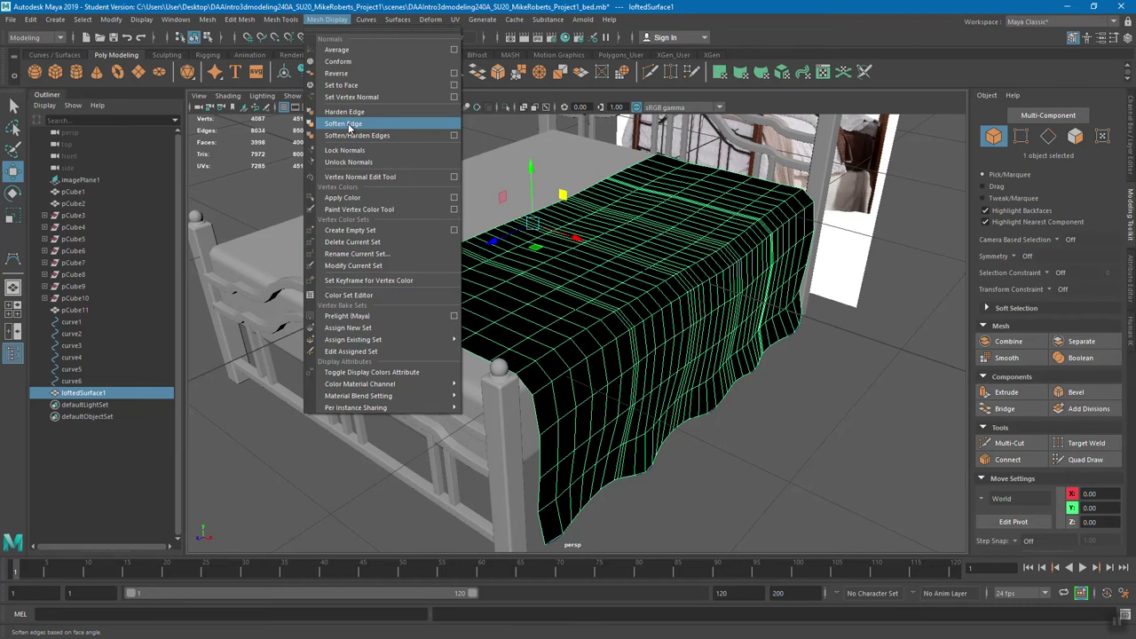
pyautogui.click(341, 74)
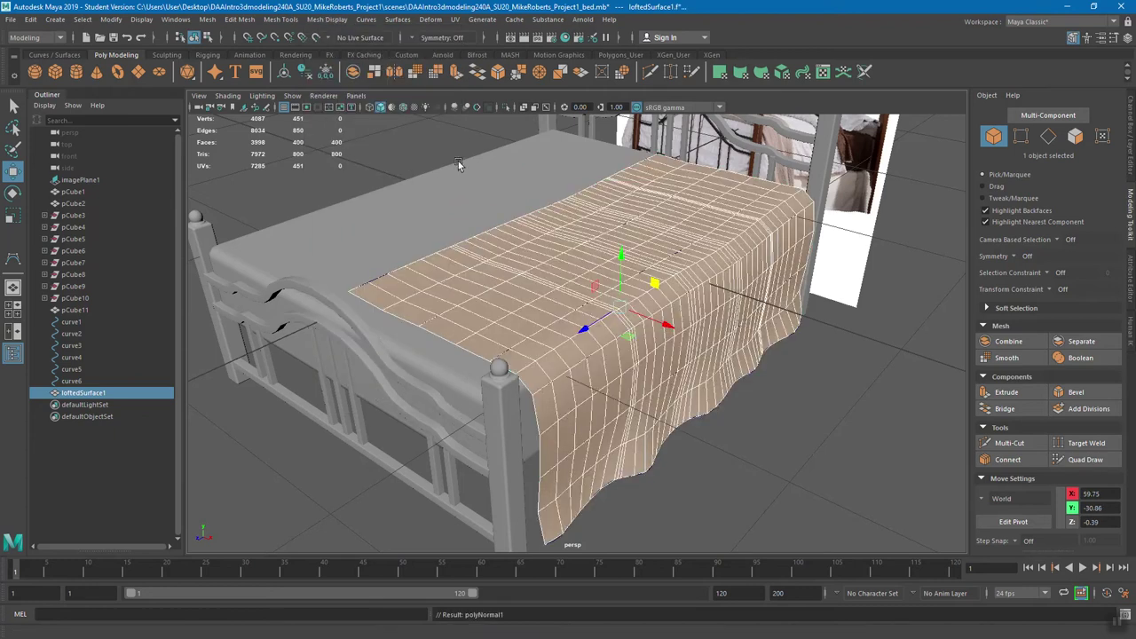
# Examine the bed cover's shading and drape from several angles, both selected and deselected
pyautogui.click(672, 297)
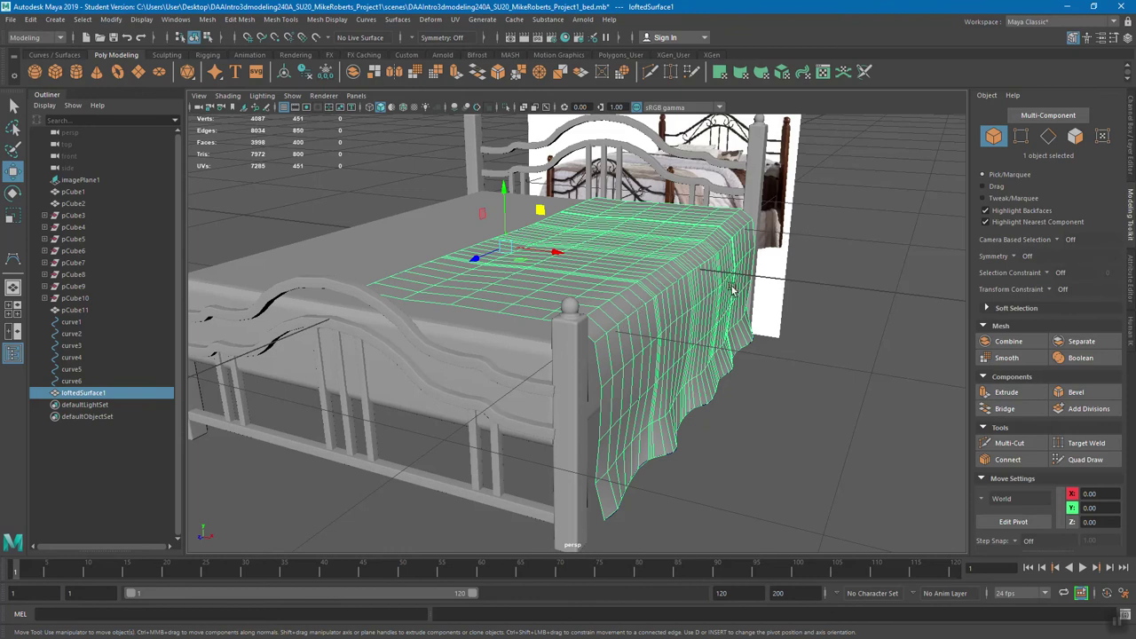
pyautogui.keyDown('alt'); pyautogui.moveTo(819, 332); pyautogui.dragTo(823, 393); pyautogui.keyUp('alt')
pyautogui.click(823, 394)
pyautogui.keyDown('alt'); pyautogui.moveTo(707, 359); pyautogui.dragTo(668, 308); pyautogui.keyUp('alt')
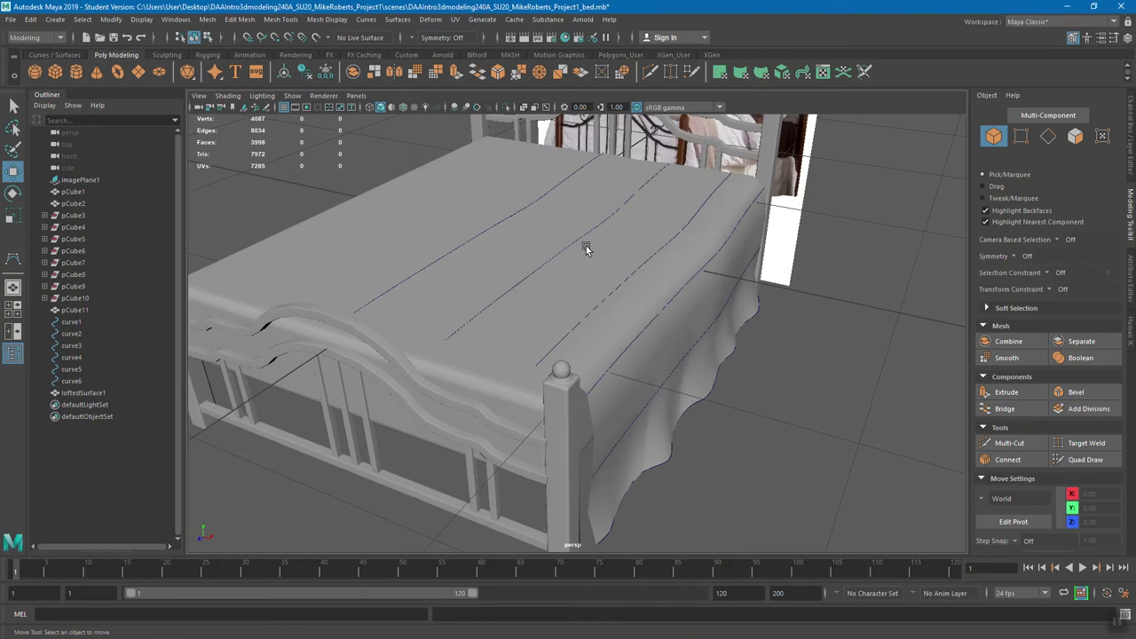
pyautogui.click(688, 245)
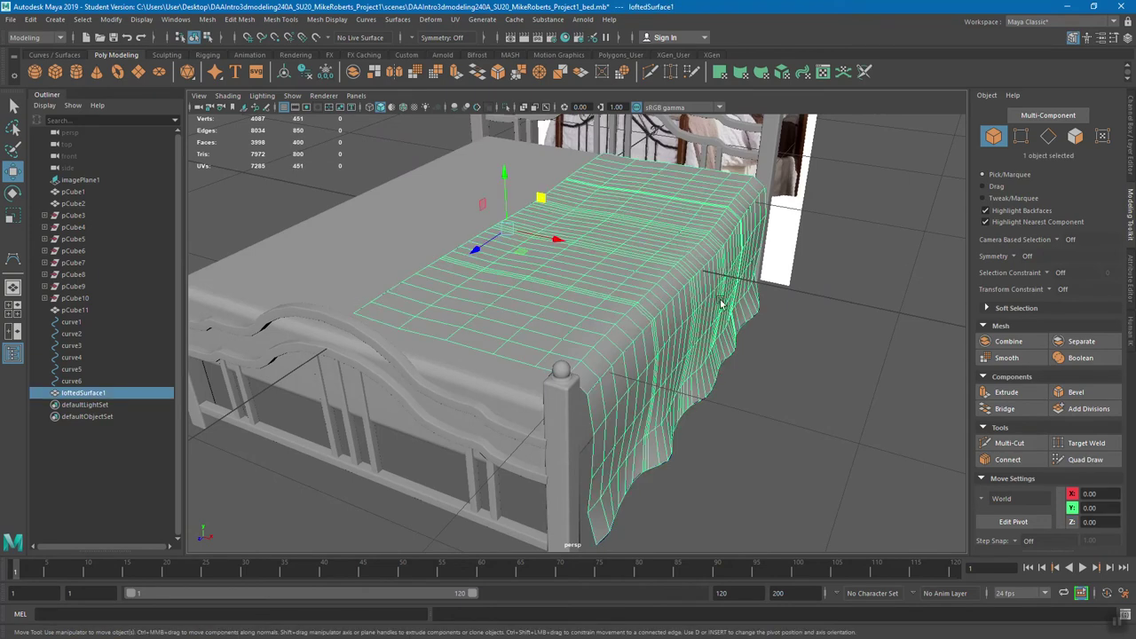
pyautogui.keyDown('alt'); pyautogui.moveTo(719, 335); pyautogui.dragTo(744, 364); pyautogui.keyUp('alt')
pyautogui.click(743, 364)
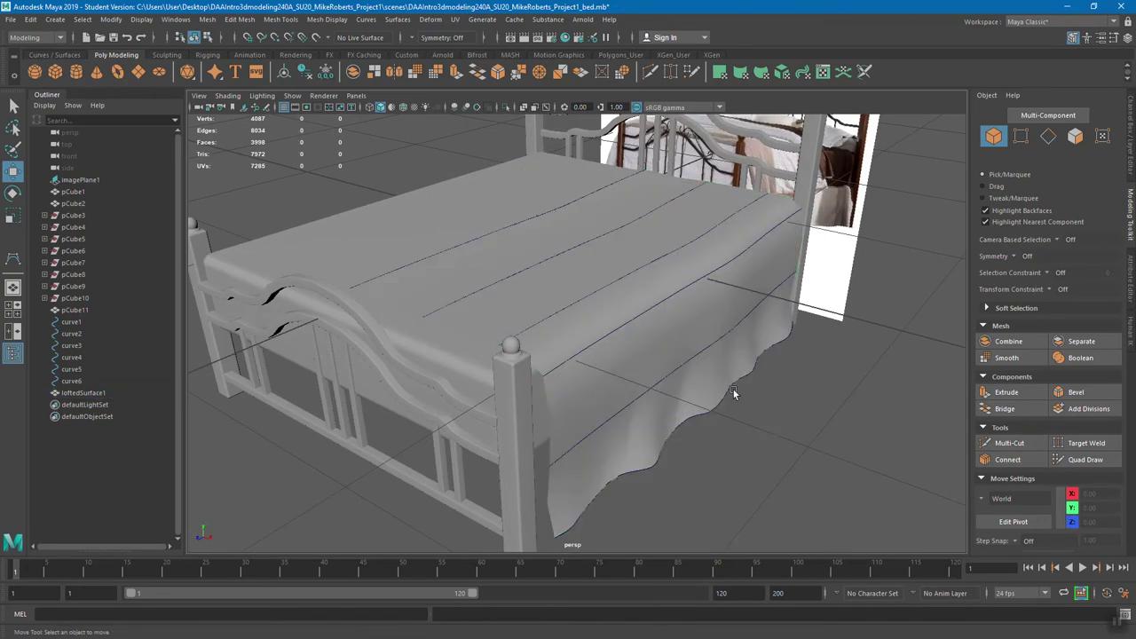
pyautogui.click(741, 383)
pyautogui.keyDown('alt'); pyautogui.moveTo(741, 383); pyautogui.dragTo(748, 300); pyautogui.keyUp('alt')
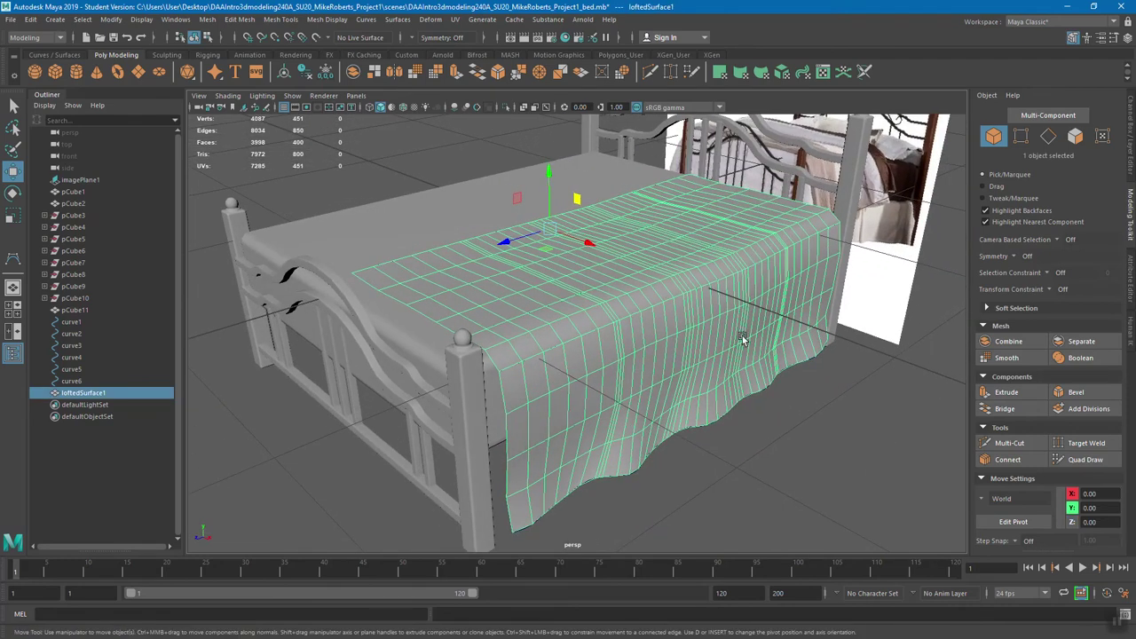
pyautogui.keyDown('alt'); pyautogui.moveTo(748, 399); pyautogui.dragTo(622, 398); pyautogui.keyUp('alt')
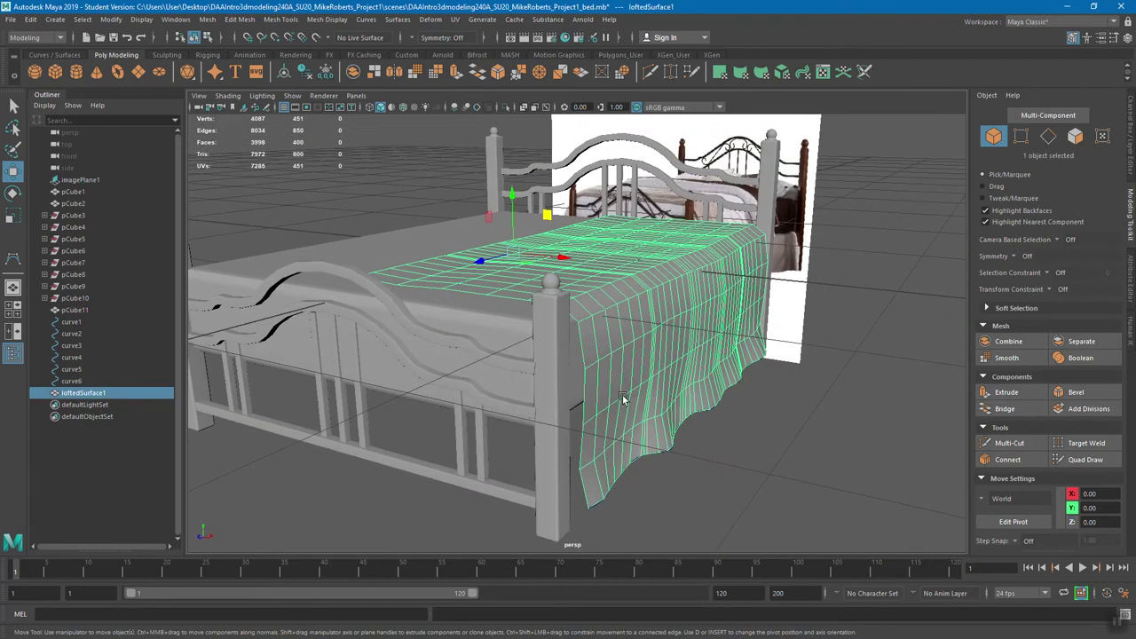
# Move the curve halfway down the cover's side to X 109.51, Y -39.16, and save the scene
pyautogui.click(71, 358)
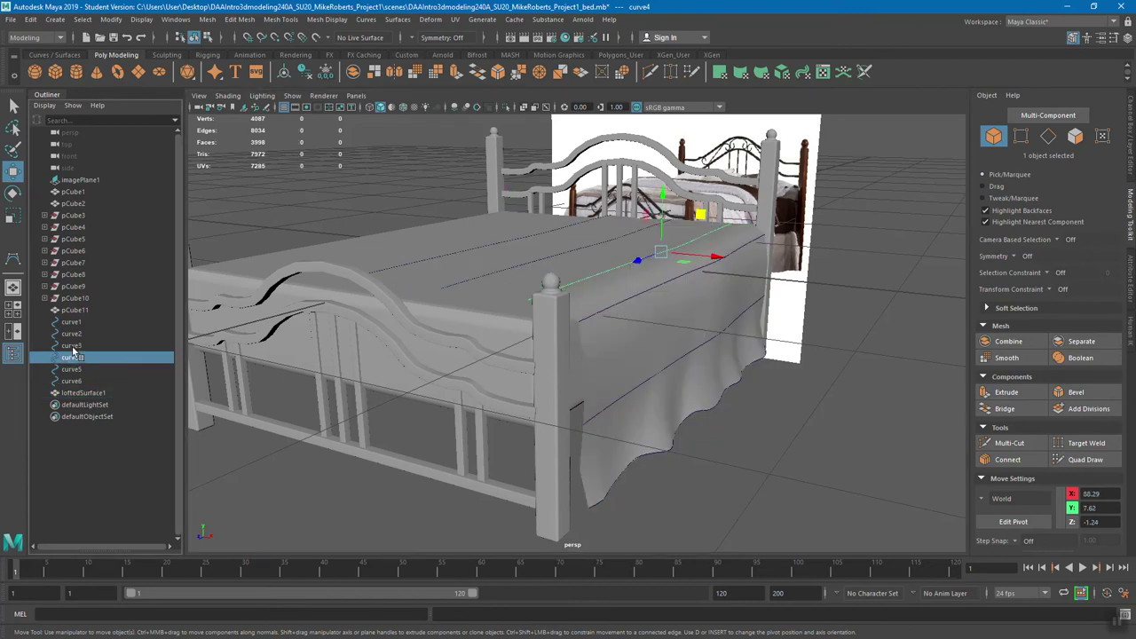
pyautogui.click(75, 346)
pyautogui.moveTo(759, 317)
pyautogui.mouseDown()
pyautogui.moveTo(756, 265)
pyautogui.moveTo(736, 326)
pyautogui.moveTo(760, 339)
pyautogui.moveTo(733, 299)
pyautogui.moveTo(739, 313)
pyautogui.mouseUp()
pyautogui.keyDown('alt'); pyautogui.moveTo(759, 274); pyautogui.dragTo(710, 266); pyautogui.keyUp('alt')
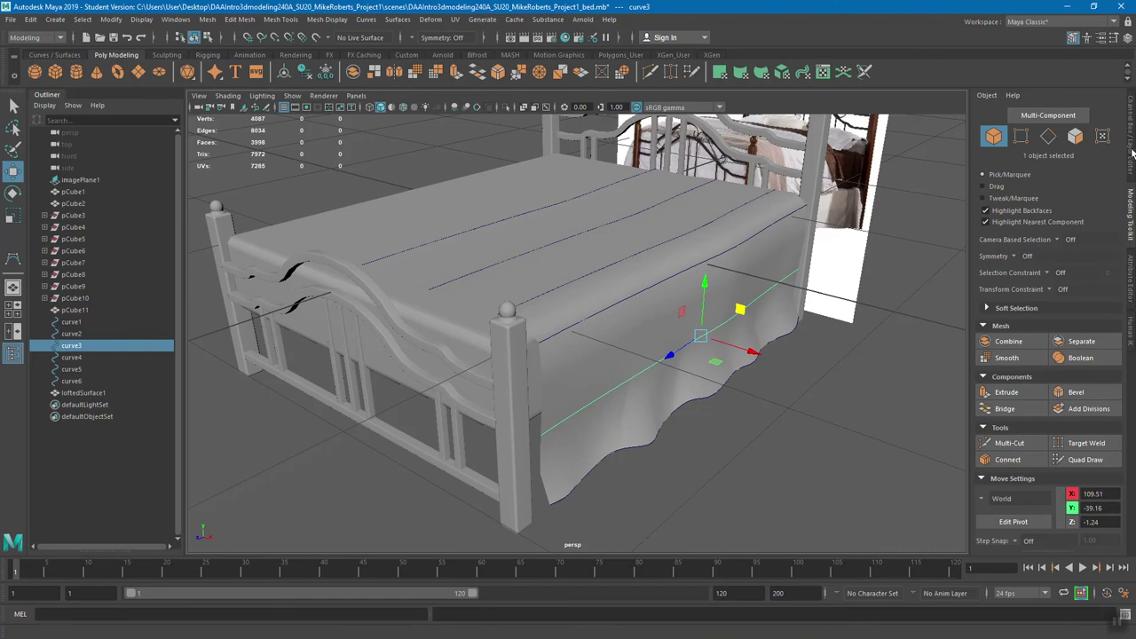
pyautogui.keyDown('alt'); pyautogui.moveTo(763, 353); pyautogui.dragTo(785, 356); pyautogui.keyUp('alt')
pyautogui.click(784, 355)
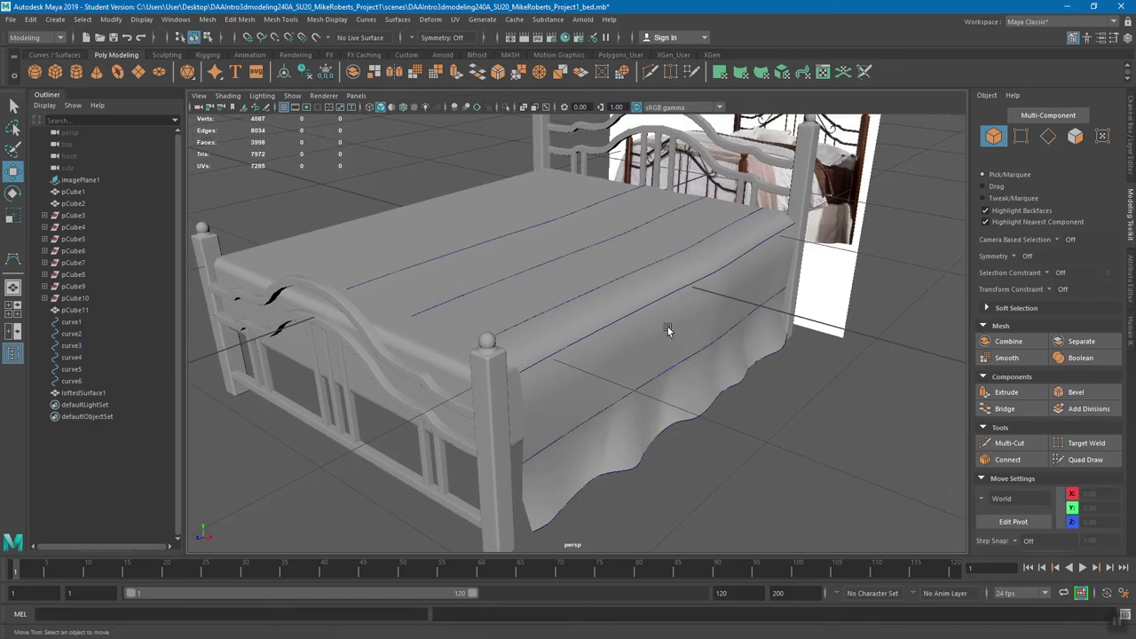
pyautogui.moveTo(668, 331)
pyautogui.keyDown('alt'); pyautogui.mouseDown()
pyautogui.moveTo(724, 330)
pyautogui.moveTo(680, 331)
pyautogui.mouseUp(); pyautogui.keyUp('alt')
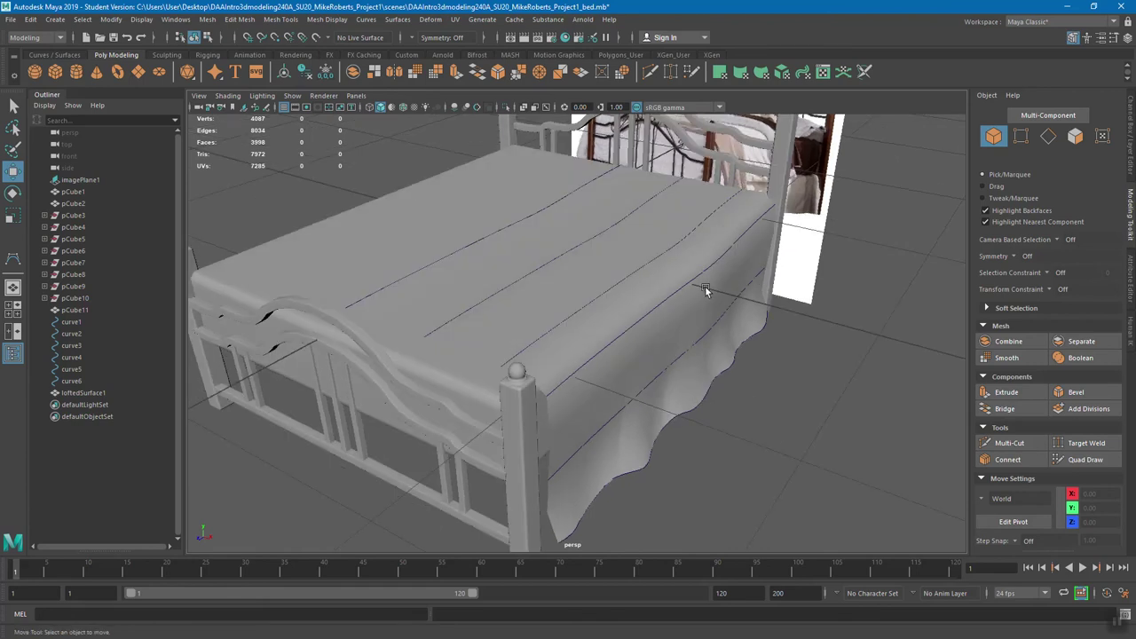
pyautogui.hotkey('ctrl', 's')
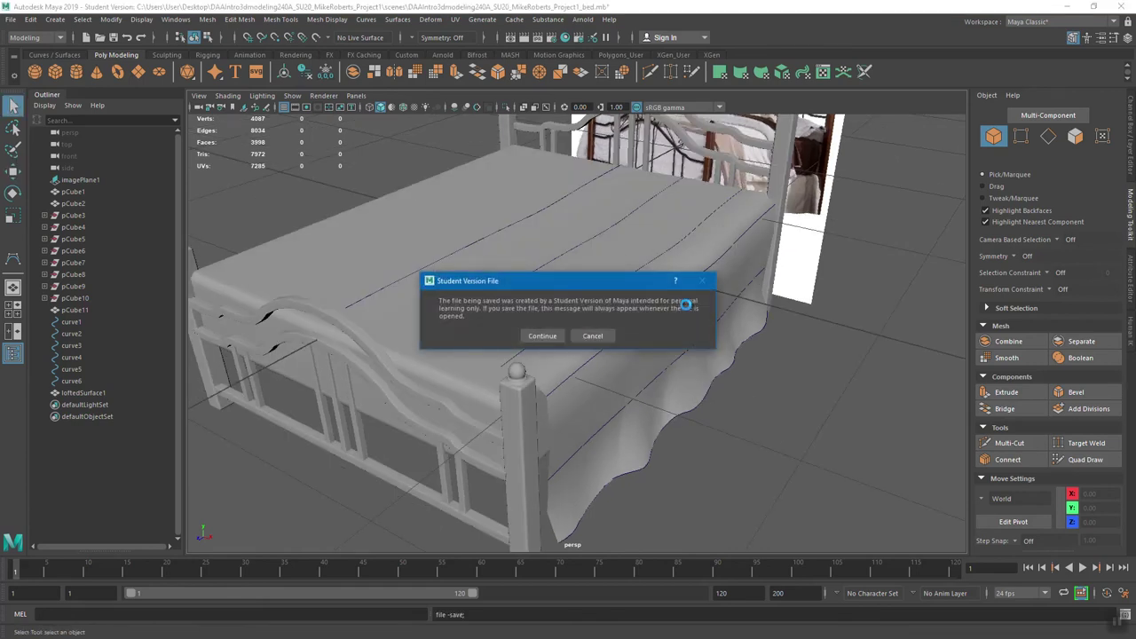
pyautogui.click(538, 333)
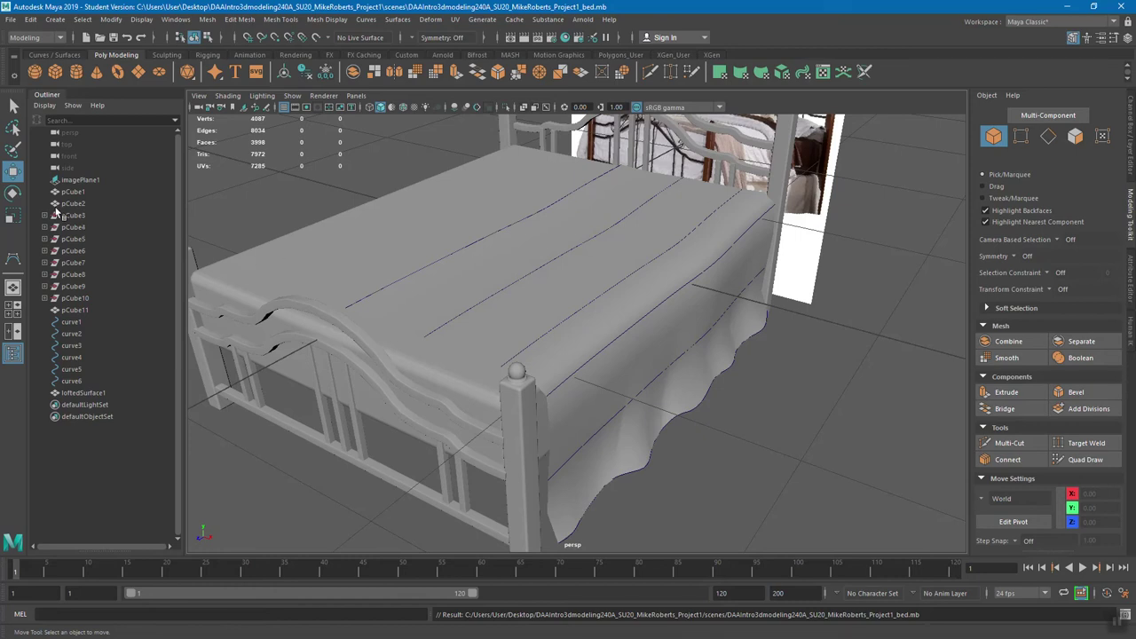
# Create a polygon cube as the base shape for a pillow
pyautogui.keyDown('alt'); pyautogui.moveTo(798, 205); pyautogui.dragTo(724, 328, button='middle'); pyautogui.keyUp('alt')
pyautogui.scroll(3, 761, 296)
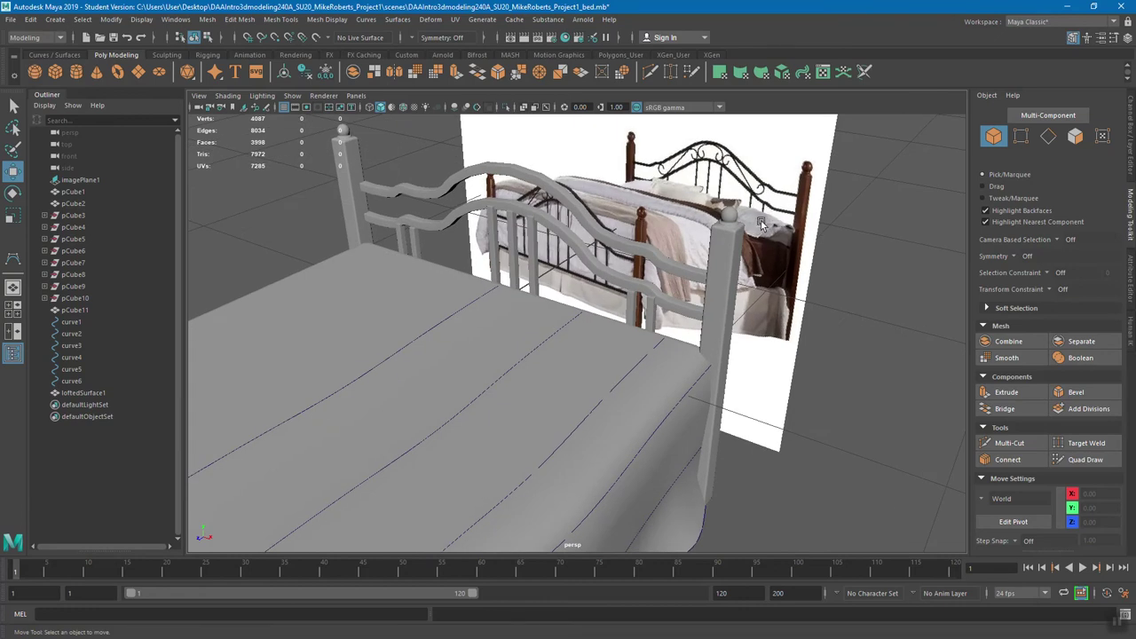
pyautogui.keyDown('alt'); pyautogui.moveTo(760, 326); pyautogui.dragTo(673, 289, button='right'); pyautogui.keyUp('alt')
pyautogui.keyDown('alt'); pyautogui.moveTo(673, 290); pyautogui.dragTo(727, 233, button='middle'); pyautogui.keyUp('alt')
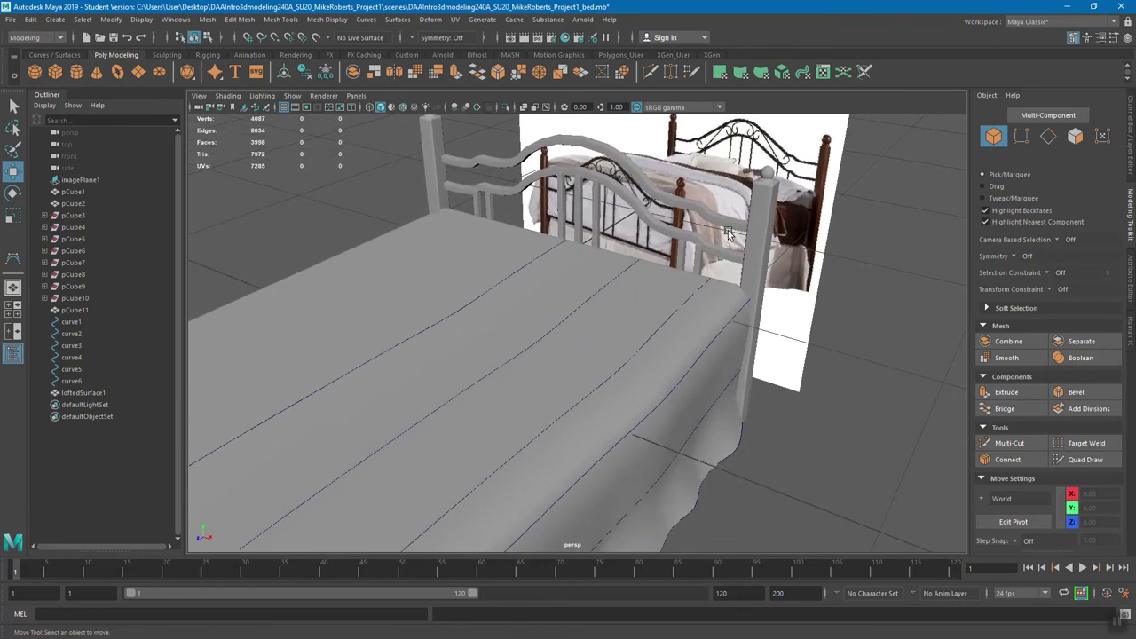
pyautogui.click(55, 19)
pyautogui.moveTo(90, 53)
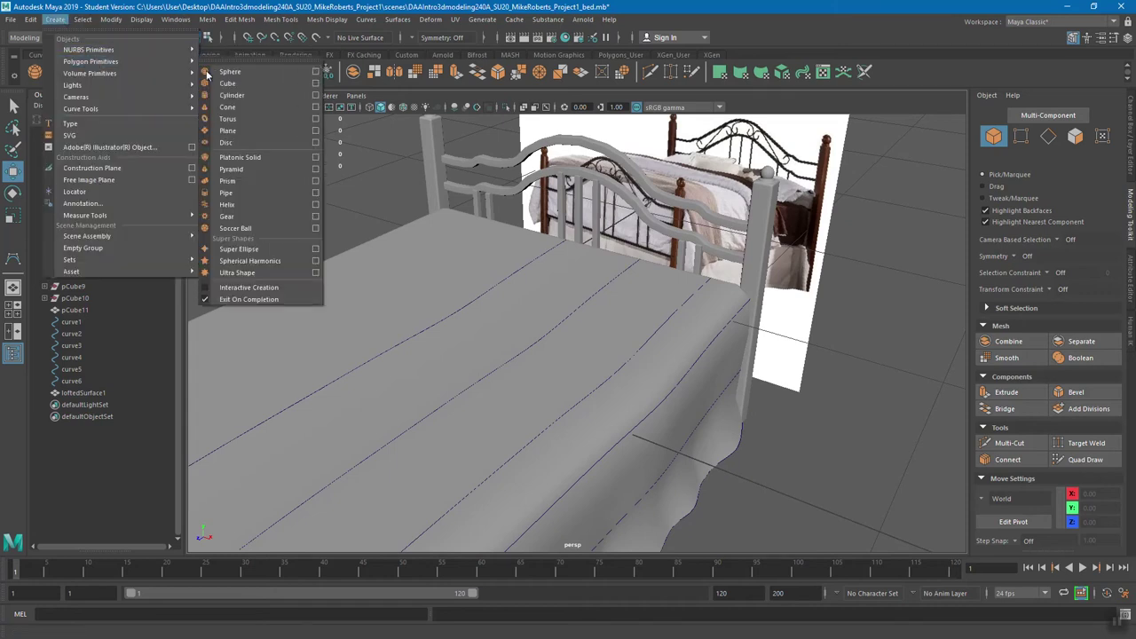
pyautogui.click(229, 83)
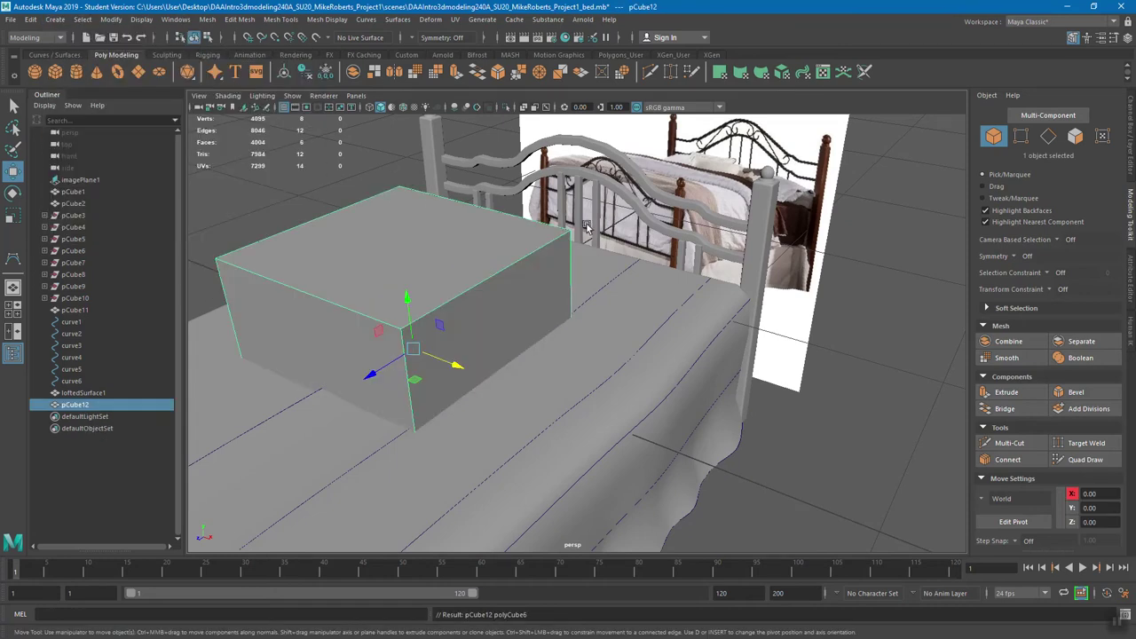
# Move the cube up above the mattress towards the headboard and scale it to X 0.90, Y 0.18, Z 0.58
pyautogui.moveTo(409, 299); pyautogui.dragTo(548, 249)
pyautogui.press('r')
pyautogui.moveTo(480, 215)
pyautogui.mouseDown()
pyautogui.moveTo(475, 277)
pyautogui.moveTo(480, 223)
pyautogui.mouseUp()
pyautogui.moveTo(520, 278); pyautogui.dragTo(516, 275)
pyautogui.keyDown('alt'); pyautogui.moveTo(516, 275); pyautogui.dragTo(672, 307); pyautogui.keyUp('alt')
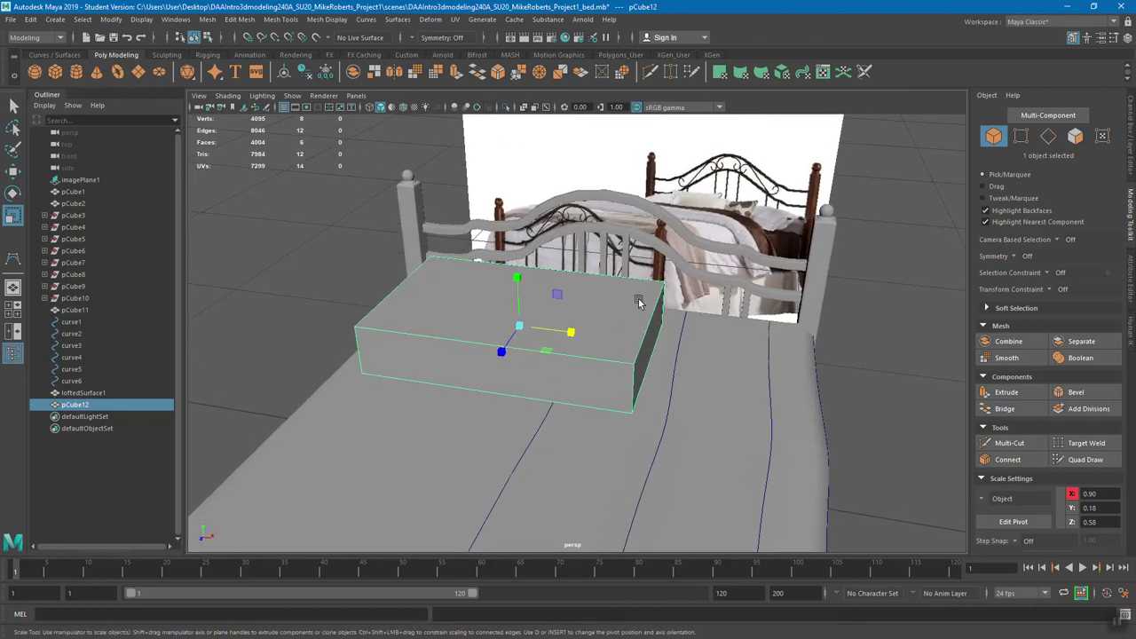
pyautogui.keyDown('alt'); pyautogui.moveTo(636, 298); pyautogui.dragTo(745, 275); pyautogui.keyUp('alt')
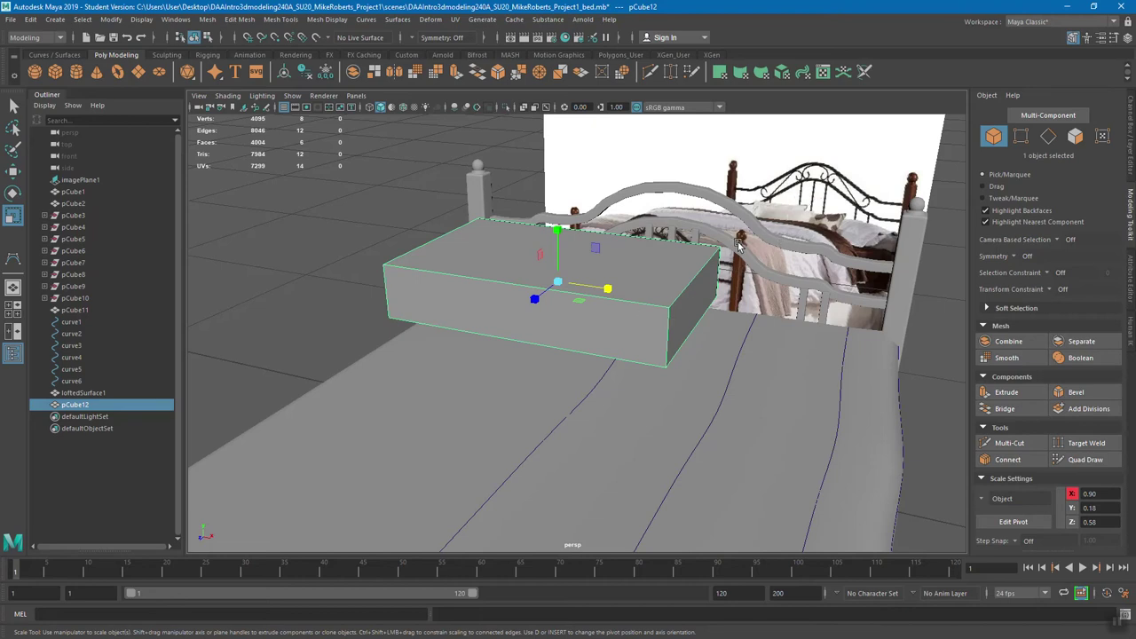
# Cut centred edge loops through the box's length, width and height with the Multi-Cut tool
pyautogui.click(1008, 443)
pyautogui.keyDown('alt'); pyautogui.moveTo(622, 283); pyautogui.dragTo(641, 297); pyautogui.keyUp('alt')
pyautogui.click(572, 226)
pyautogui.click(547, 354)
pyautogui.keyDown('alt'); pyautogui.moveTo(548, 302); pyautogui.dragTo(601, 337); pyautogui.keyUp('alt')
pyautogui.press('Return')
pyautogui.press('ctrl')
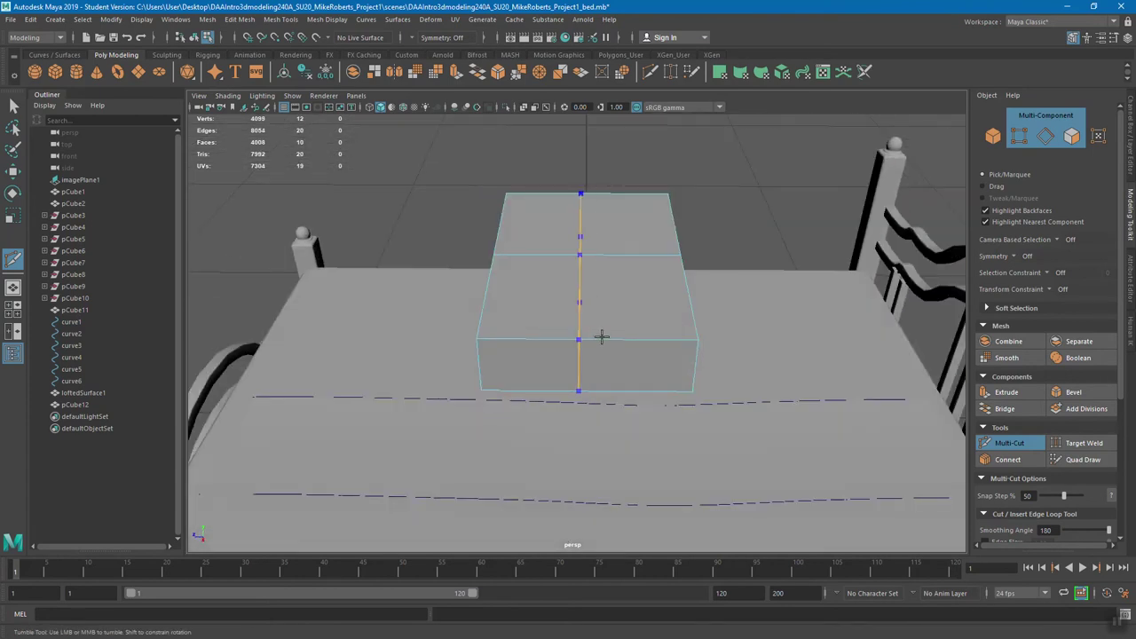
pyautogui.keyDown('ctrl'); pyautogui.click(590, 337); pyautogui.keyUp('ctrl')
pyautogui.keyDown('alt'); pyautogui.moveTo(590, 337); pyautogui.dragTo(717, 314); pyautogui.keyUp('alt')
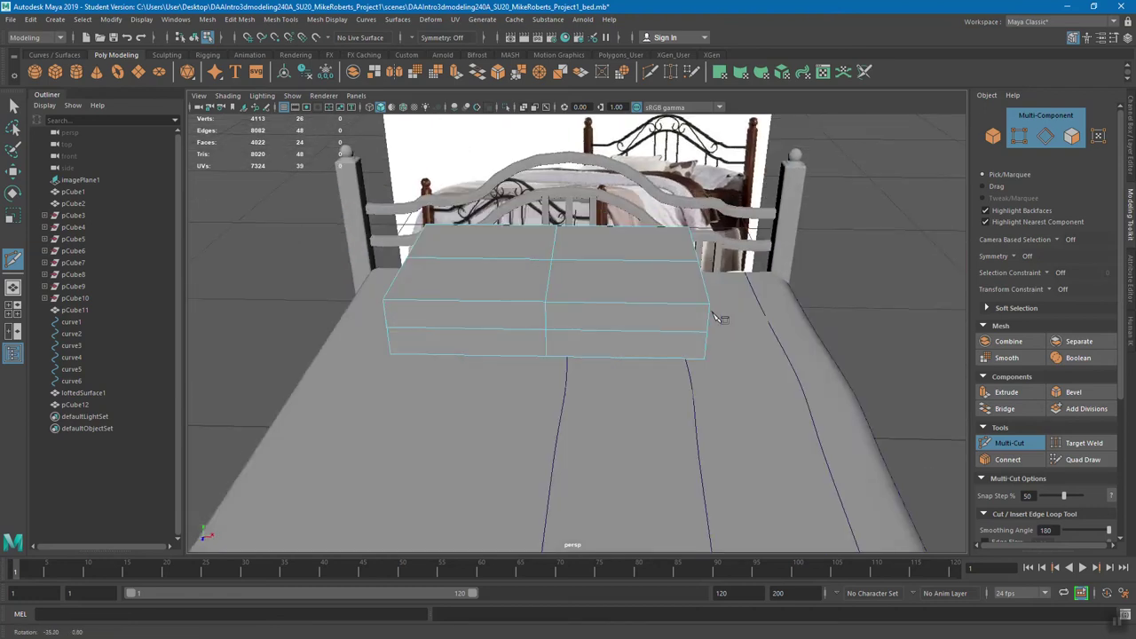
# Turn on World X symmetry and insert a matching edge loop near each short end of the box
pyautogui.click(1014, 255)
pyautogui.click(1032, 311)
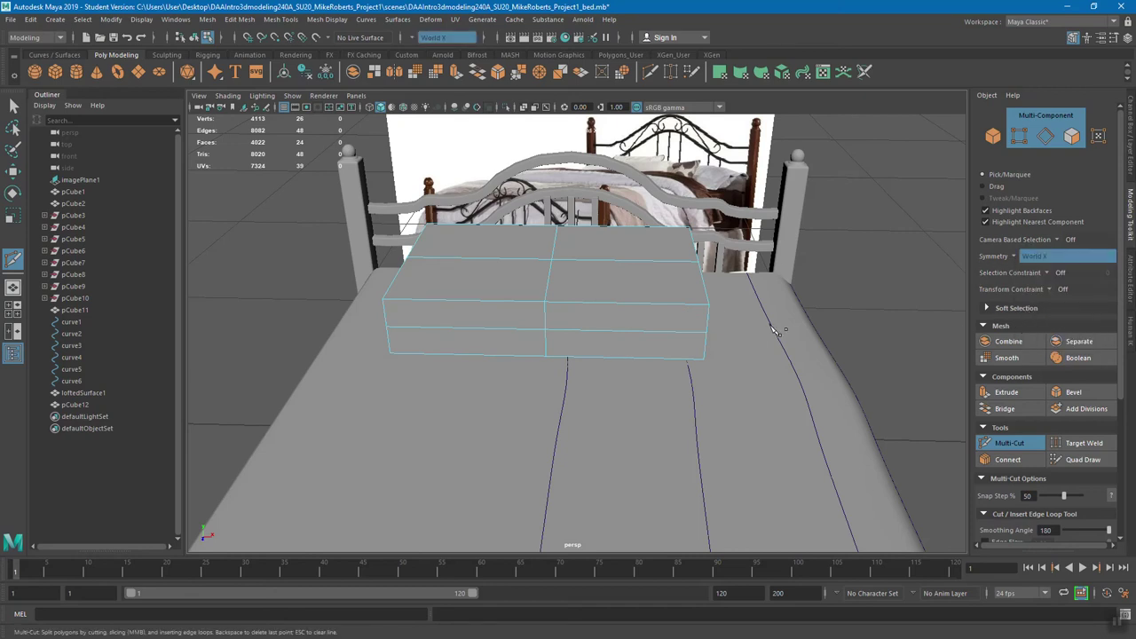
pyautogui.click(698, 262)
pyautogui.press('ctrl')
pyautogui.keyDown('ctrl'); pyautogui.moveTo(671, 304); pyautogui.dragTo(630, 284); pyautogui.keyUp('ctrl')
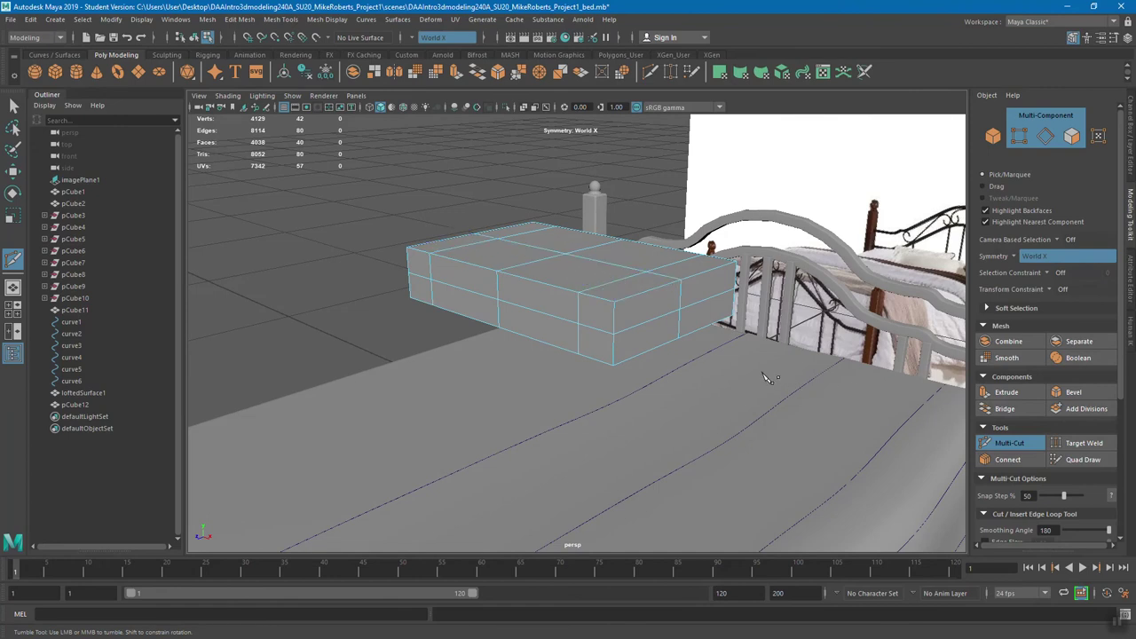
pyautogui.press('q')
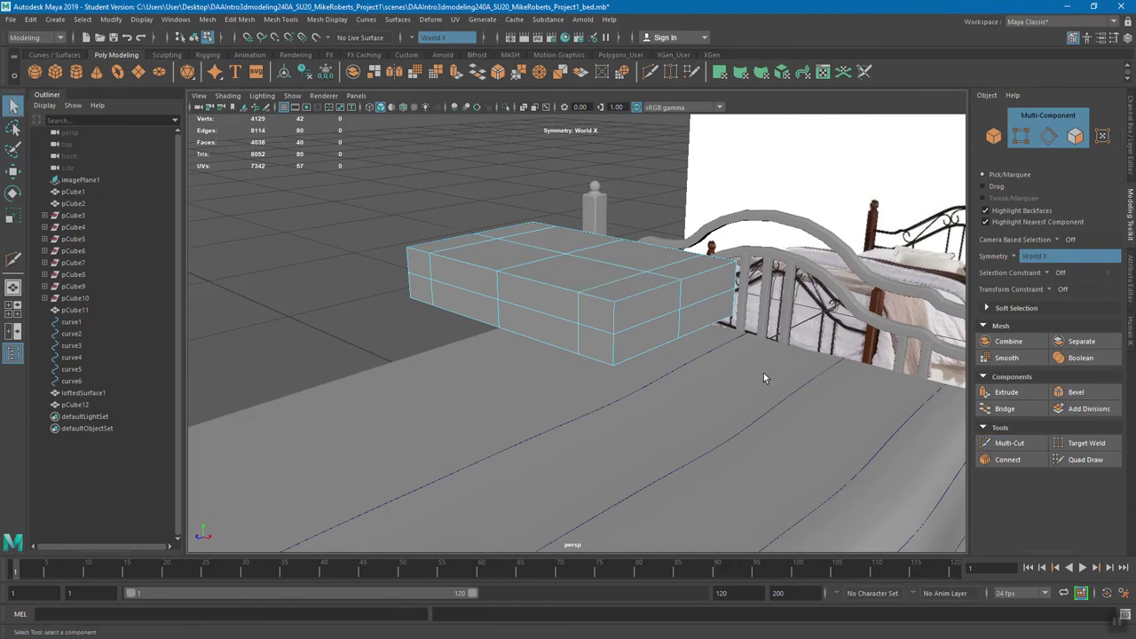
# Pull the top and bottom edges of the pillow box's foot-side long face inward to taper it towards its mid-height line
pyautogui.click(541, 285)
pyautogui.keyDown('alt'); pyautogui.moveTo(545, 284); pyautogui.dragTo(471, 253); pyautogui.keyUp('alt')
pyautogui.press('w')
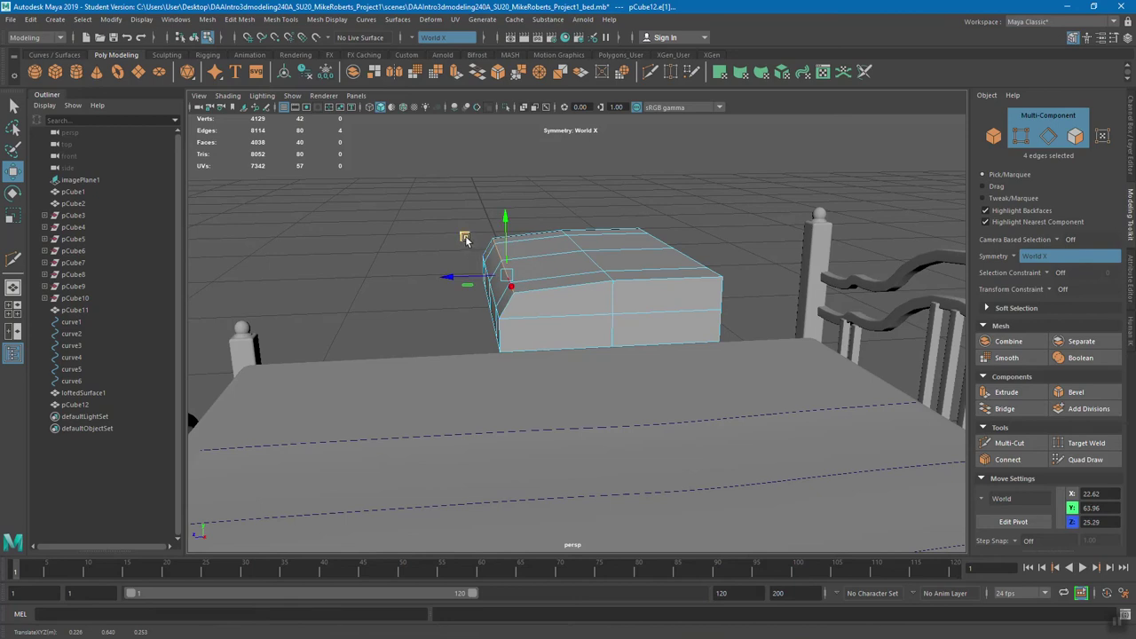
pyautogui.keyDown('alt'); pyautogui.moveTo(548, 257); pyautogui.dragTo(593, 292); pyautogui.keyUp('alt')
pyautogui.click(527, 276)
pyautogui.keyDown('shift'); pyautogui.click(552, 255); pyautogui.keyUp('shift')
# Taper the headboard-side long face to match, moving its bottom edges inward to Y 49.71, Z -24.41
pyautogui.click(659, 272)
pyautogui.keyDown('alt'); pyautogui.moveTo(659, 272); pyautogui.dragTo(603, 308); pyautogui.keyUp('alt')
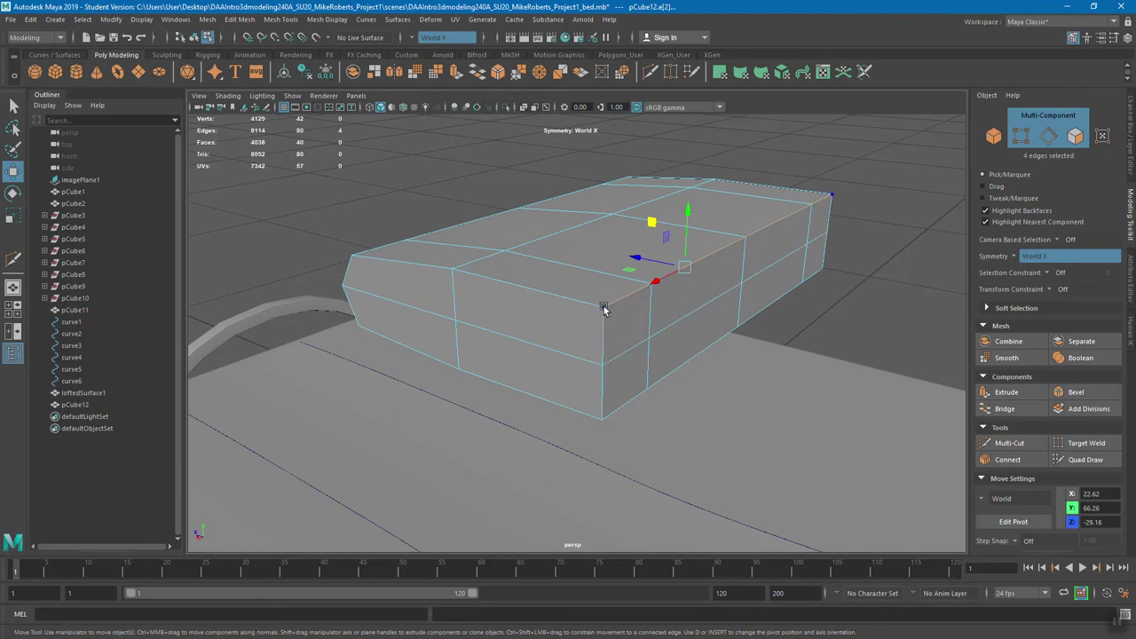
pyautogui.keyDown('alt'); pyautogui.moveTo(740, 228); pyautogui.dragTo(539, 347); pyautogui.keyUp('alt')
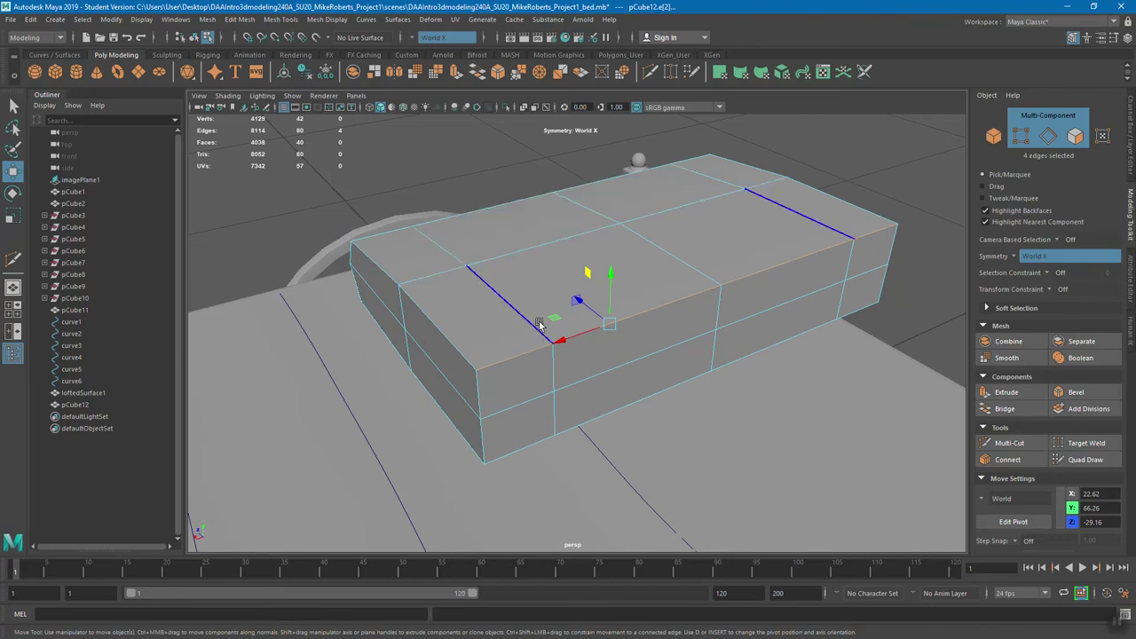
pyautogui.keyDown('alt'); pyautogui.moveTo(544, 362); pyautogui.dragTo(713, 270); pyautogui.keyUp('alt')
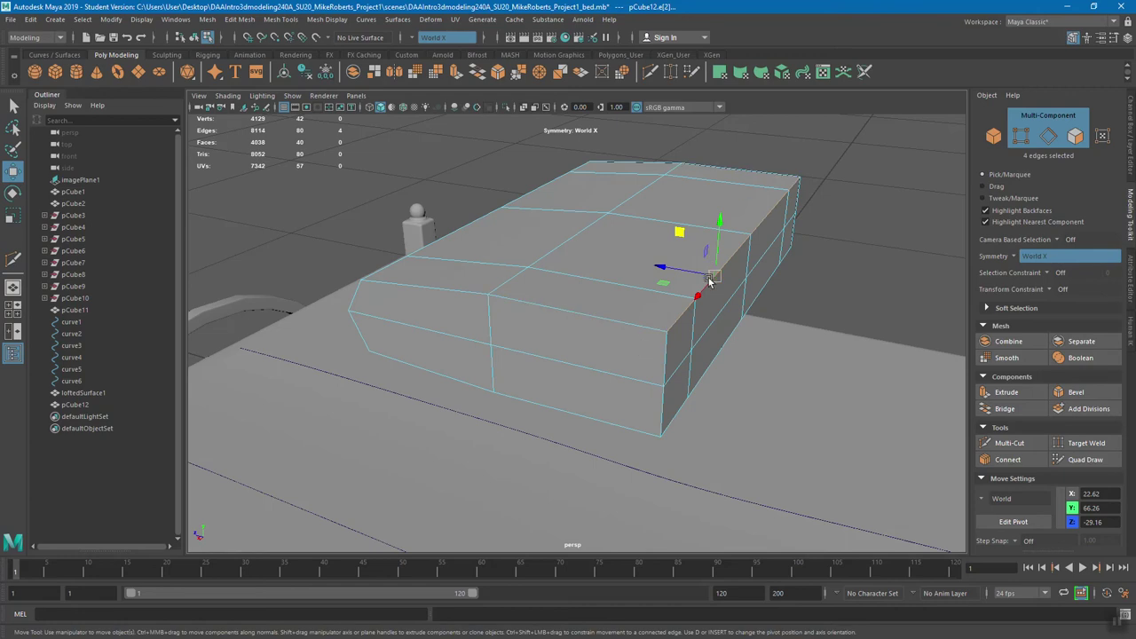
pyautogui.keyDown('alt'); pyautogui.moveTo(678, 253); pyautogui.dragTo(630, 283); pyautogui.keyUp('alt')
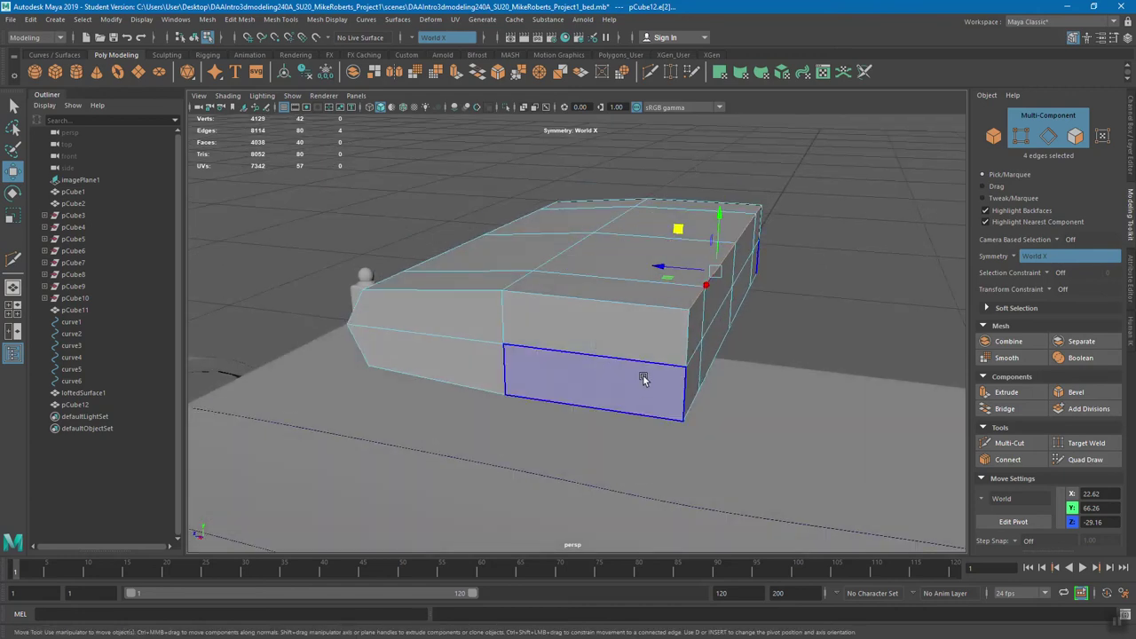
pyautogui.keyDown('alt'); pyautogui.moveTo(678, 228); pyautogui.dragTo(696, 282); pyautogui.keyUp('alt')
pyautogui.doubleClick(695, 295)
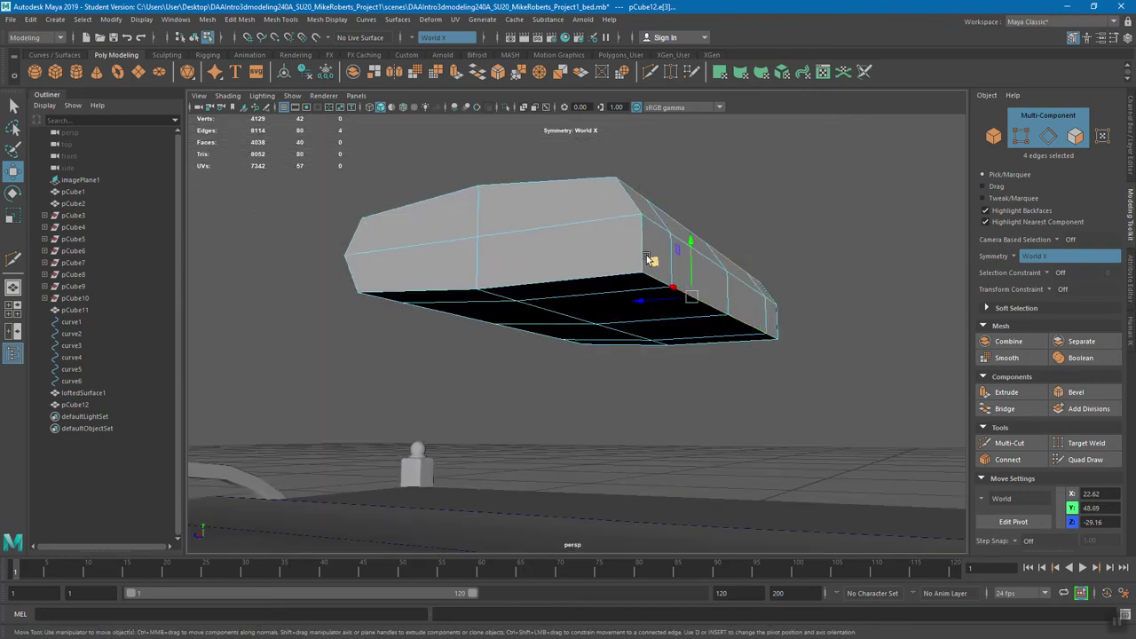
pyautogui.moveTo(651, 264); pyautogui.dragTo(626, 261)
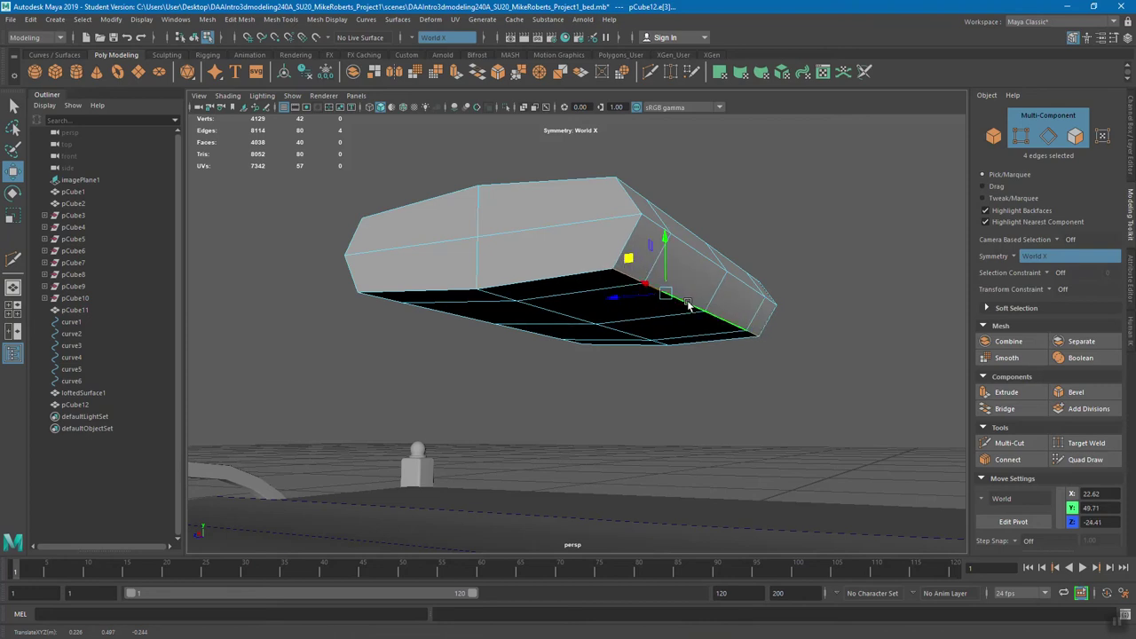
pyautogui.keyDown('alt'); pyautogui.moveTo(626, 259); pyautogui.dragTo(662, 304); pyautogui.keyUp('alt')
# Select the mid-height edge loop around the box and move it outward along X at both short ends
pyautogui.moveTo(686, 250); pyautogui.dragTo(789, 297)
pyautogui.doubleClick(784, 286)
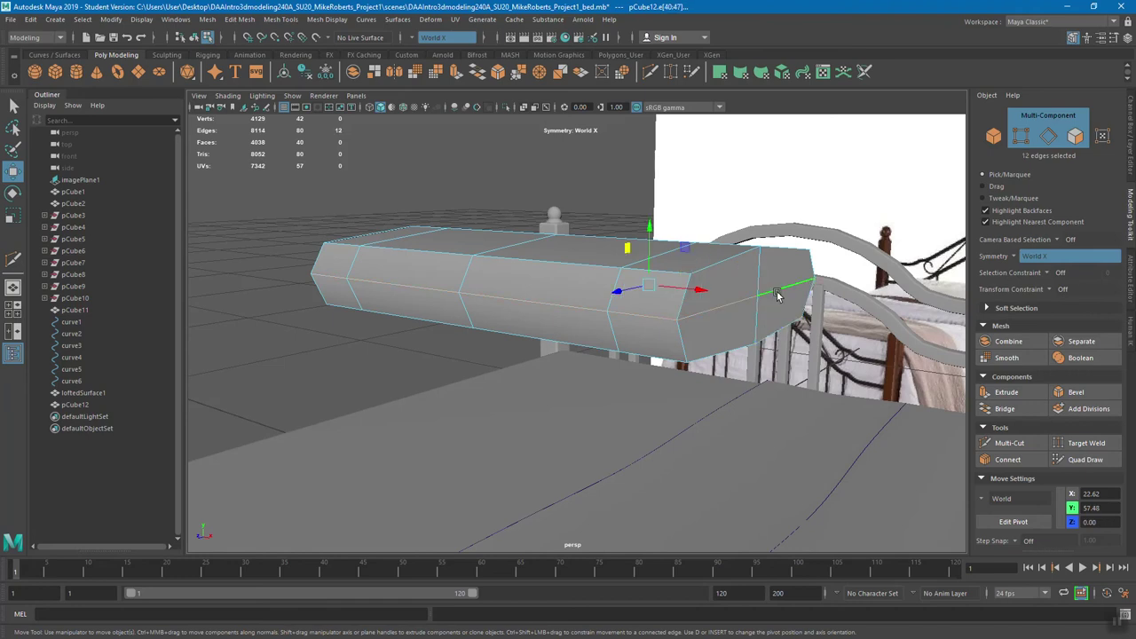
pyautogui.press('r')
pyautogui.keyDown('alt'); pyautogui.moveTo(786, 310); pyautogui.dragTo(702, 288); pyautogui.keyUp('alt')
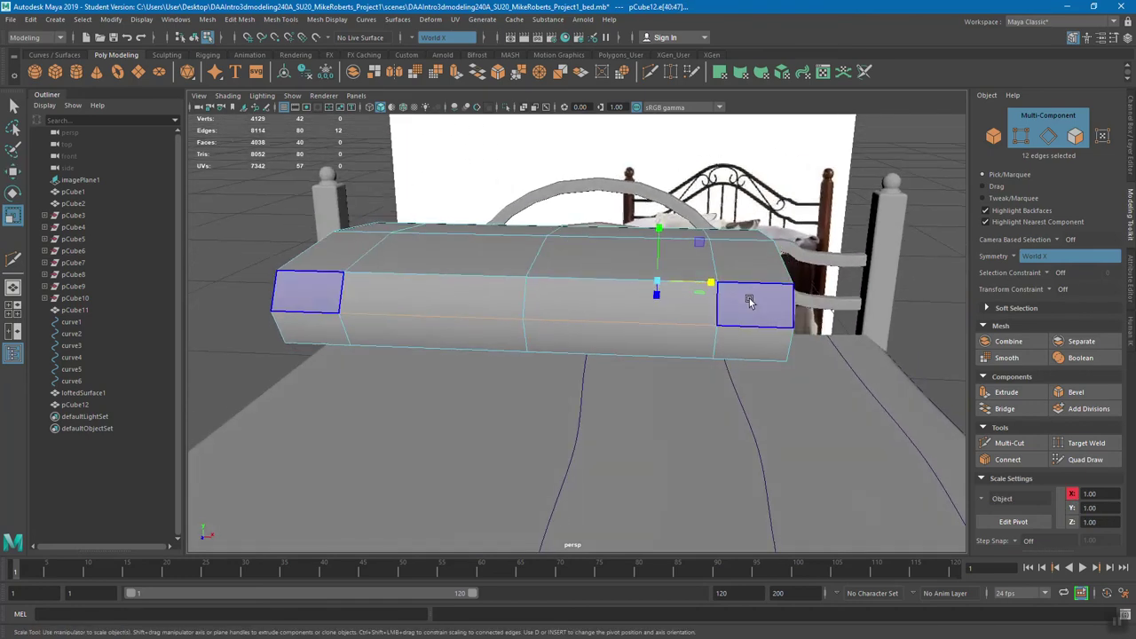
pyautogui.press('w')
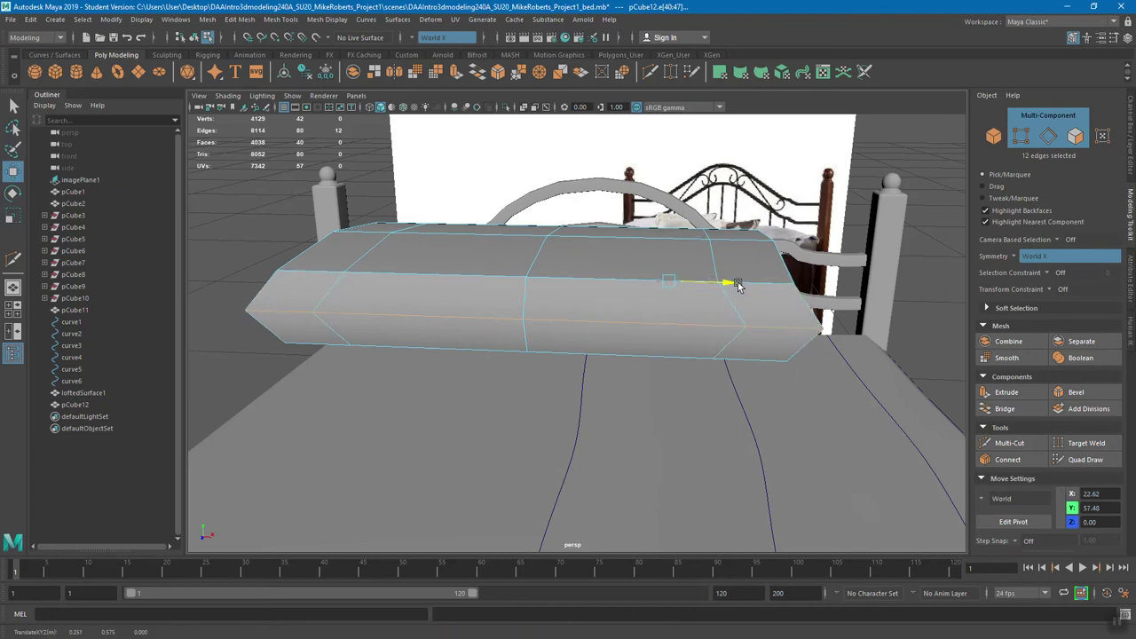
pyautogui.keyDown('alt'); pyautogui.moveTo(735, 284); pyautogui.dragTo(725, 314); pyautogui.keyUp('alt')
# Move the inner mid-height edges on the long sides back inward along X to straighten the crosswise loops
pyautogui.keyDown('alt'); pyautogui.moveTo(559, 331); pyautogui.dragTo(722, 293); pyautogui.keyUp('alt')
pyautogui.doubleClick(697, 355)
pyautogui.moveTo(680, 356); pyautogui.dragTo(667, 358)
pyautogui.keyDown('alt'); pyautogui.moveTo(730, 337); pyautogui.dragTo(496, 340); pyautogui.keyUp('alt')
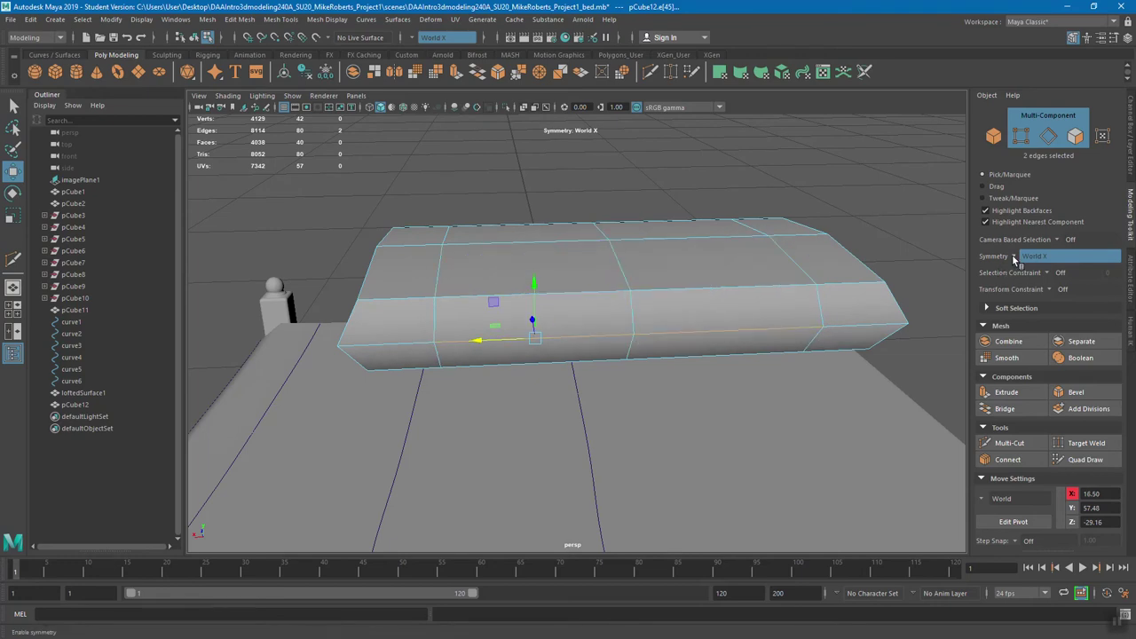
# Lower the crosswise edges near each short end on the pillow's top to Y 63.63
pyautogui.click(668, 301)
pyautogui.keyDown('alt'); pyautogui.moveTo(668, 300); pyautogui.dragTo(621, 266); pyautogui.keyUp('alt')
pyautogui.click(493, 261)
pyautogui.click(495, 259)
pyautogui.keyDown('alt'); pyautogui.moveTo(417, 266); pyautogui.dragTo(568, 288); pyautogui.keyUp('alt')
pyautogui.keyDown('shift'); pyautogui.click(481, 294); pyautogui.keyUp('shift')
pyautogui.keyDown('alt'); pyautogui.moveTo(482, 296); pyautogui.dragTo(654, 263); pyautogui.keyUp('alt')
pyautogui.moveTo(700, 197); pyautogui.dragTo(705, 206)
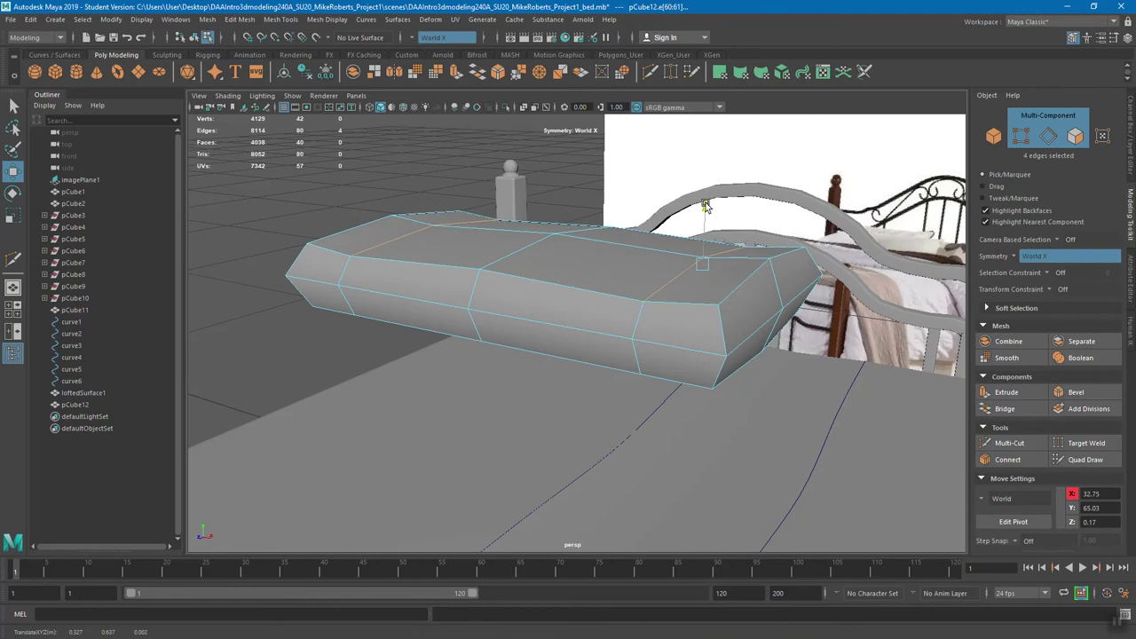
pyautogui.keyDown('alt'); pyautogui.moveTo(760, 254); pyautogui.dragTo(669, 288, button='middle'); pyautogui.keyUp('alt')
pyautogui.keyDown('alt'); pyautogui.moveTo(802, 277); pyautogui.dragTo(824, 283); pyautogui.keyUp('alt')
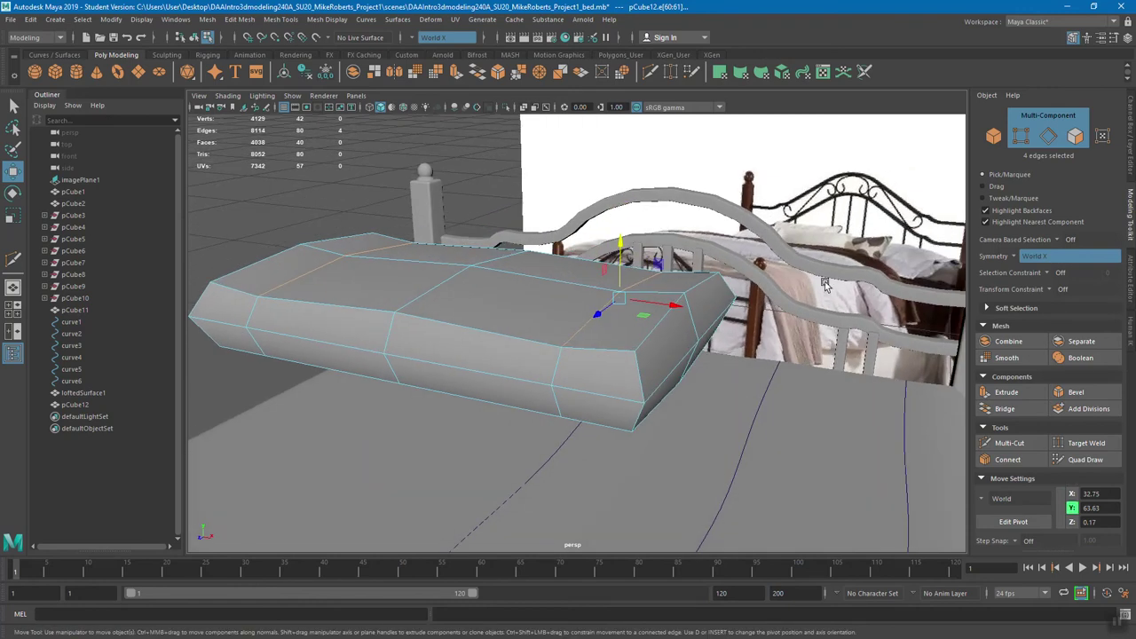
# Pull the vertical corner edges at the ends of the pillow's long sides outward along Z
pyautogui.doubleClick(637, 378)
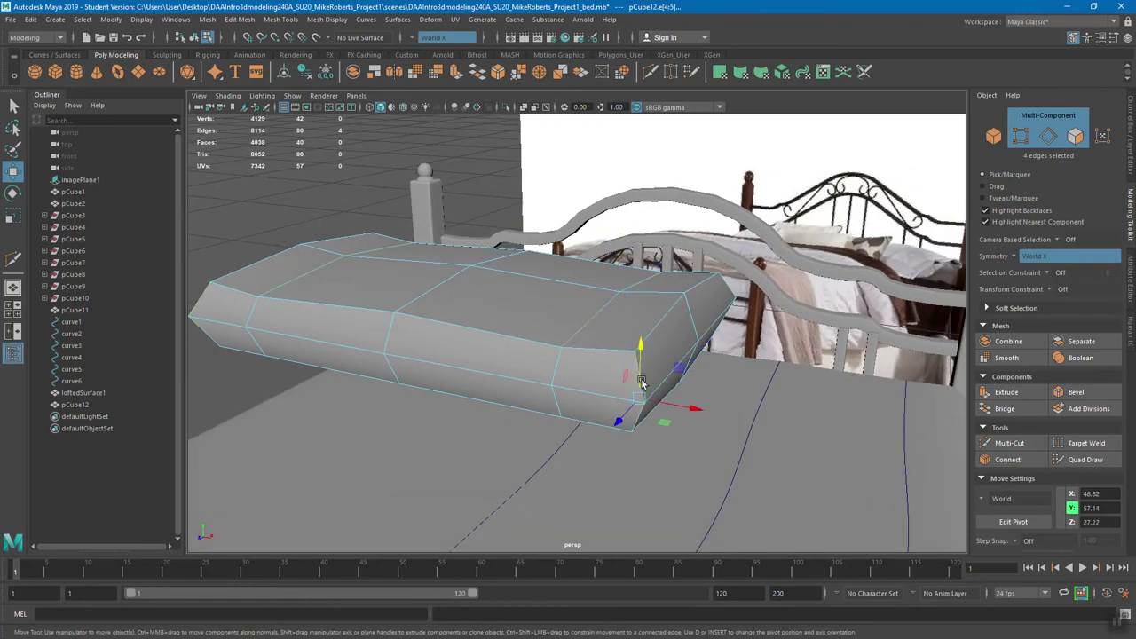
pyautogui.keyDown('alt'); pyautogui.moveTo(640, 380); pyautogui.dragTo(583, 433); pyautogui.keyUp('alt')
pyautogui.keyDown('alt'); pyautogui.moveTo(582, 433); pyautogui.dragTo(598, 373, button='middle'); pyautogui.keyUp('alt')
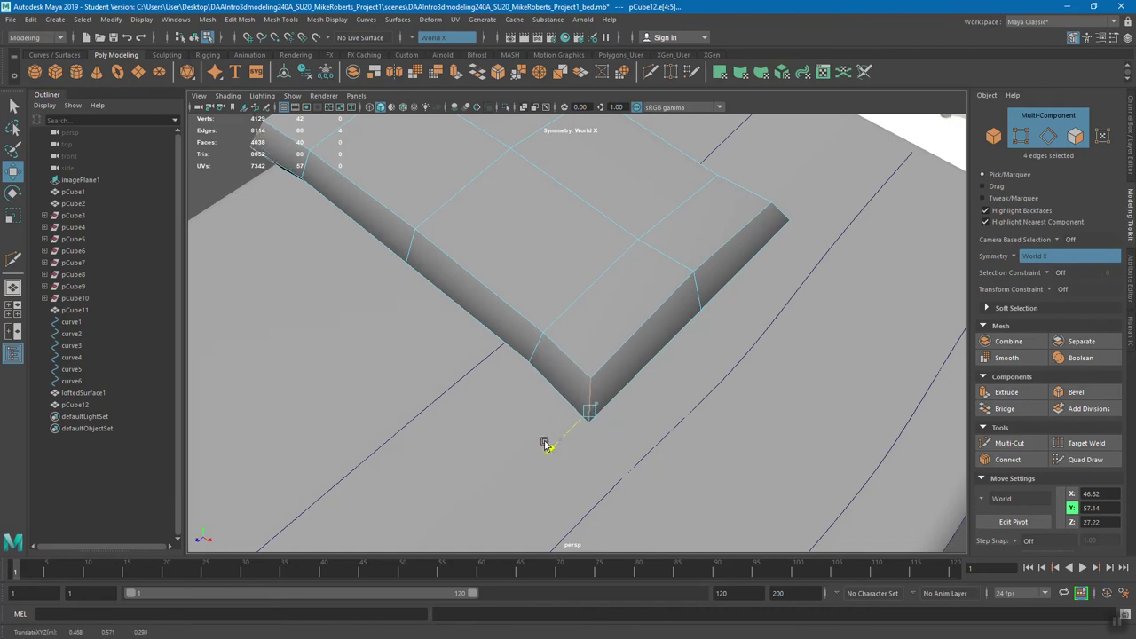
pyautogui.keyDown('alt'); pyautogui.moveTo(540, 449); pyautogui.dragTo(722, 442); pyautogui.keyUp('alt')
pyautogui.doubleClick(684, 296)
pyautogui.click(615, 415)
# Select the middle vertical edges of the pillow's short ends and move them to X 49.59
pyautogui.keyDown('alt'); pyautogui.moveTo(617, 414); pyautogui.dragTo(658, 299); pyautogui.keyUp('alt')
pyautogui.keyDown('shift'); pyautogui.click(651, 246); pyautogui.keyUp('shift')
pyautogui.keyDown('alt'); pyautogui.moveTo(636, 256); pyautogui.dragTo(723, 372); pyautogui.keyUp('alt')
pyautogui.moveTo(741, 272); pyautogui.dragTo(521, 254)
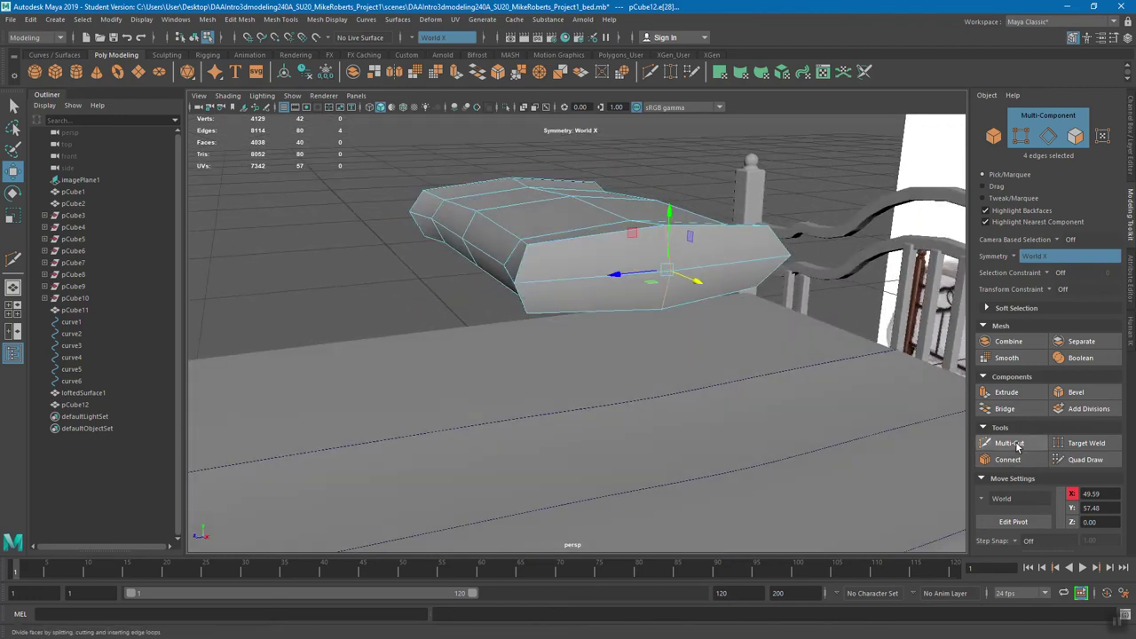
# Cut an edge loop above and below the mid-height loop with Multi-Cut and scale both loops to round the sides
pyautogui.click(1017, 443)
pyautogui.keyDown('alt'); pyautogui.moveTo(627, 296); pyautogui.dragTo(548, 240); pyautogui.keyUp('alt')
pyautogui.scroll(2, 546, 238)
pyautogui.keyDown('ctrl'); pyautogui.click(548, 232); pyautogui.keyUp('ctrl')
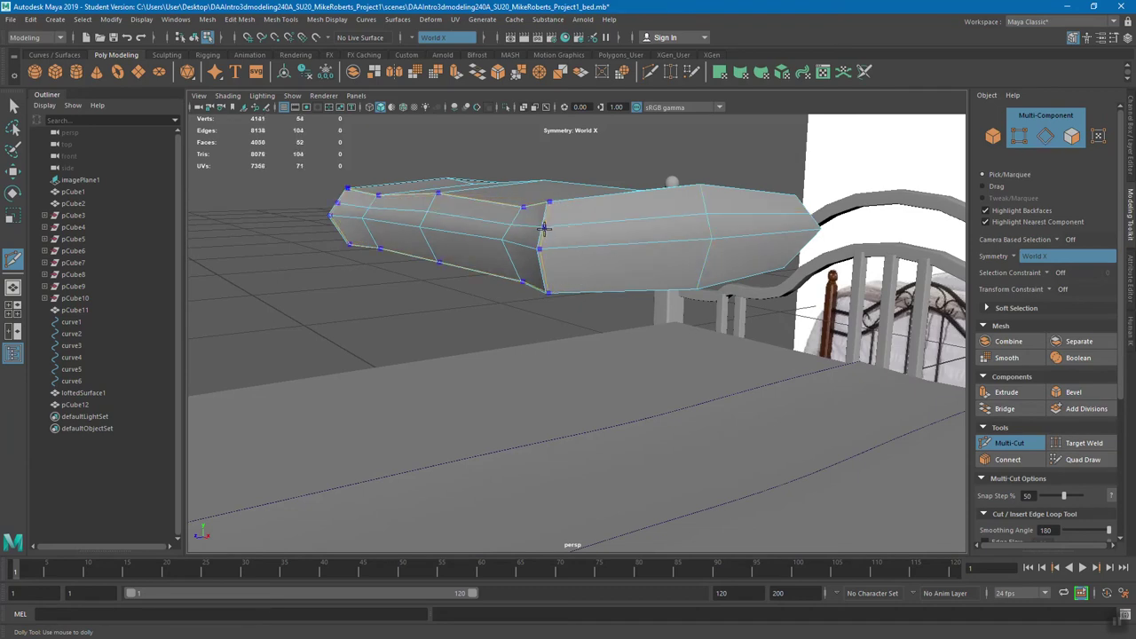
pyautogui.press('w')
pyautogui.doubleClick(589, 227)
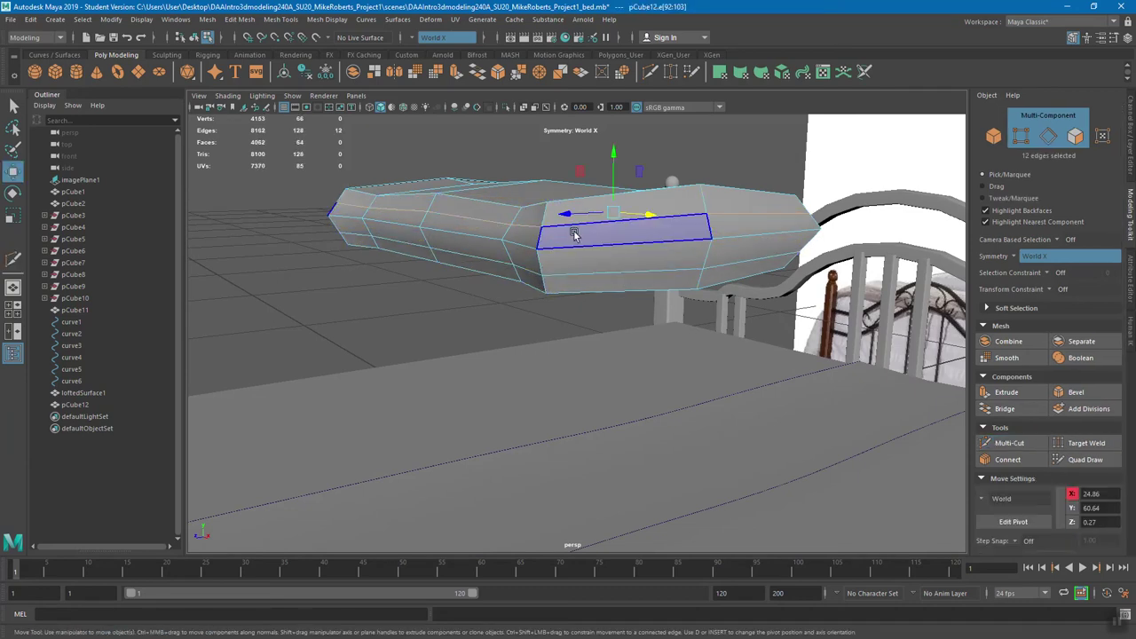
pyautogui.press('r')
pyautogui.moveTo(611, 212); pyautogui.dragTo(613, 213)
pyautogui.doubleClick(614, 268)
pyautogui.keyDown('alt'); pyautogui.moveTo(607, 255); pyautogui.dragTo(603, 293); pyautogui.keyUp('alt')
# Cut a lengthwise edge loop on each side of the pillow's centre line and scale the loops to puff up its profile
pyautogui.click(1008, 442)
pyautogui.keyDown('alt'); pyautogui.moveTo(900, 405); pyautogui.dragTo(591, 331); pyautogui.keyUp('alt')
pyautogui.keyDown('ctrl'); pyautogui.click(574, 330); pyautogui.keyUp('ctrl')
pyautogui.keyDown('alt'); pyautogui.moveTo(766, 316); pyautogui.dragTo(662, 355); pyautogui.keyUp('alt')
pyautogui.press('w')
pyautogui.doubleClick(553, 241)
pyautogui.keyDown('alt'); pyautogui.moveTo(562, 248); pyautogui.dragTo(548, 219); pyautogui.keyUp('alt')
pyautogui.press('r')
pyautogui.keyDown('alt'); pyautogui.moveTo(669, 236); pyautogui.dragTo(592, 293); pyautogui.keyUp('alt')
pyautogui.doubleClick(698, 241)
pyautogui.keyDown('alt'); pyautogui.moveTo(698, 241); pyautogui.dragTo(833, 325); pyautogui.keyUp('alt')
# Adjust the pillow's lengthwise edge loops along X to curve its short ends
pyautogui.press('w')
pyautogui.moveTo(604, 208); pyautogui.dragTo(616, 205)
pyautogui.doubleClick(689, 369)
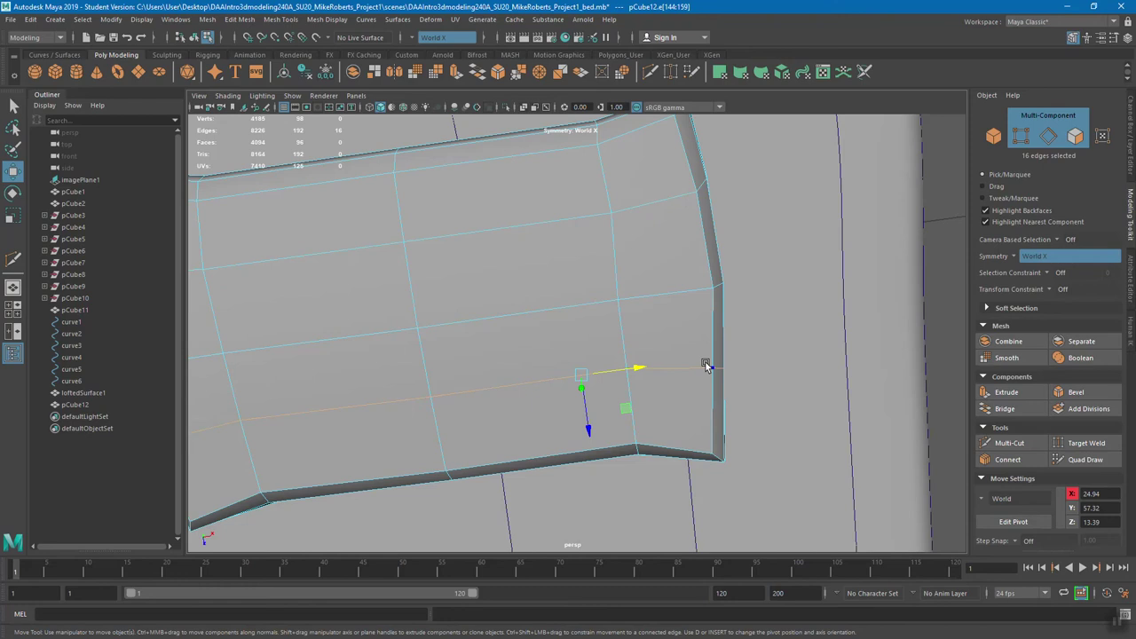
pyautogui.moveTo(653, 365); pyautogui.dragTo(645, 371)
pyautogui.doubleClick(675, 296)
pyautogui.moveTo(686, 295); pyautogui.dragTo(595, 324)
# Examine the pillow's shape and edge flow from several angles against the bed
pyautogui.scroll(5, 543, 256)
pyautogui.scroll(-5, 645, 281)
pyautogui.click(707, 340)
pyautogui.keyDown('alt'); pyautogui.moveTo(533, 343); pyautogui.dragTo(622, 322); pyautogui.keyUp('alt')
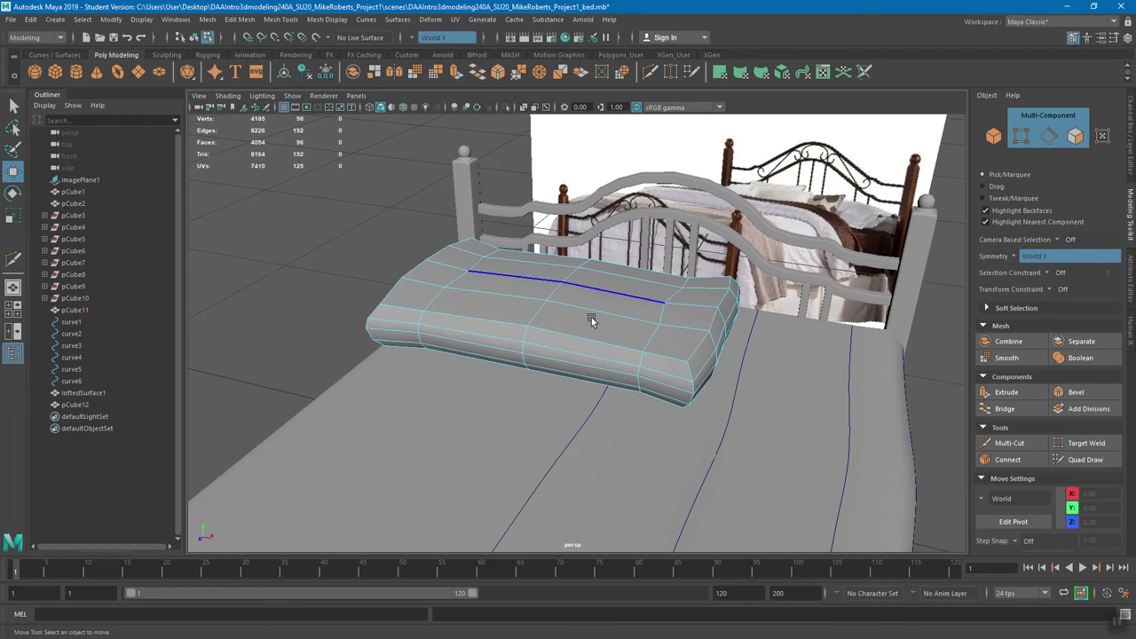
pyautogui.keyDown('alt'); pyautogui.moveTo(588, 336); pyautogui.dragTo(637, 344); pyautogui.keyUp('alt')
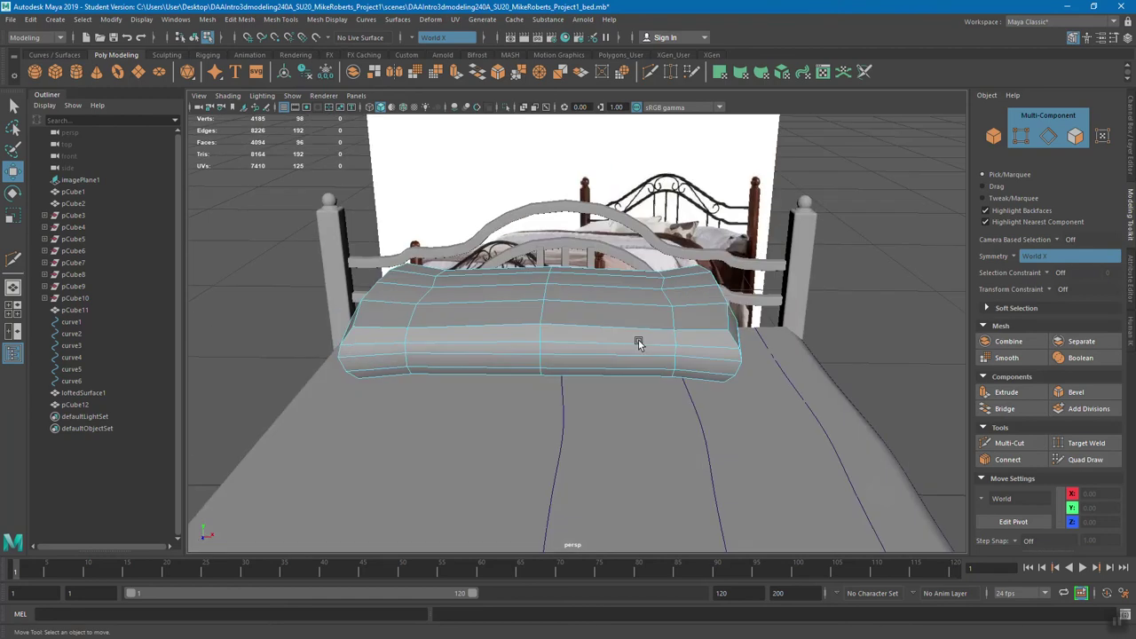
pyautogui.keyDown('alt'); pyautogui.moveTo(571, 325); pyautogui.dragTo(535, 279); pyautogui.keyUp('alt')
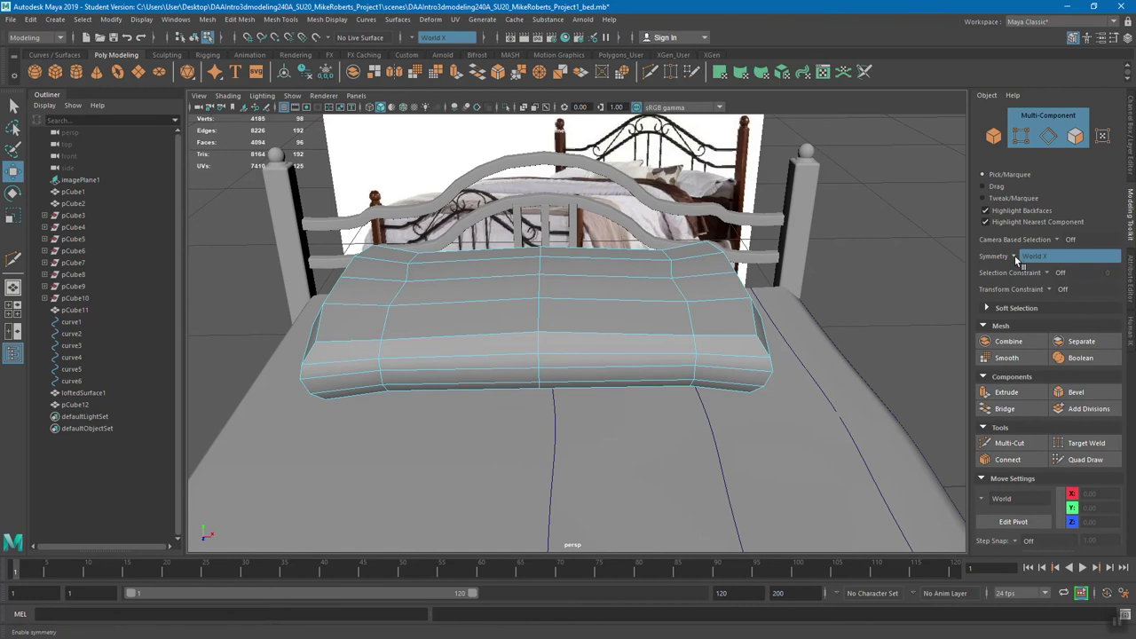
pyautogui.keyDown('alt'); pyautogui.moveTo(710, 355); pyautogui.dragTo(572, 386); pyautogui.keyUp('alt')
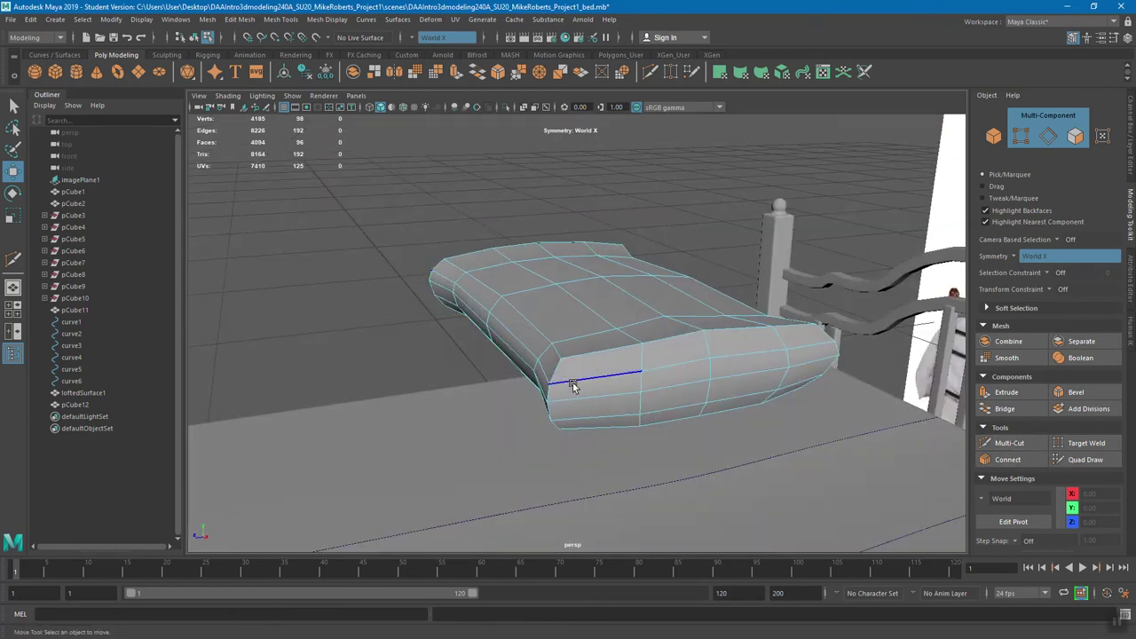
pyautogui.click(1009, 443)
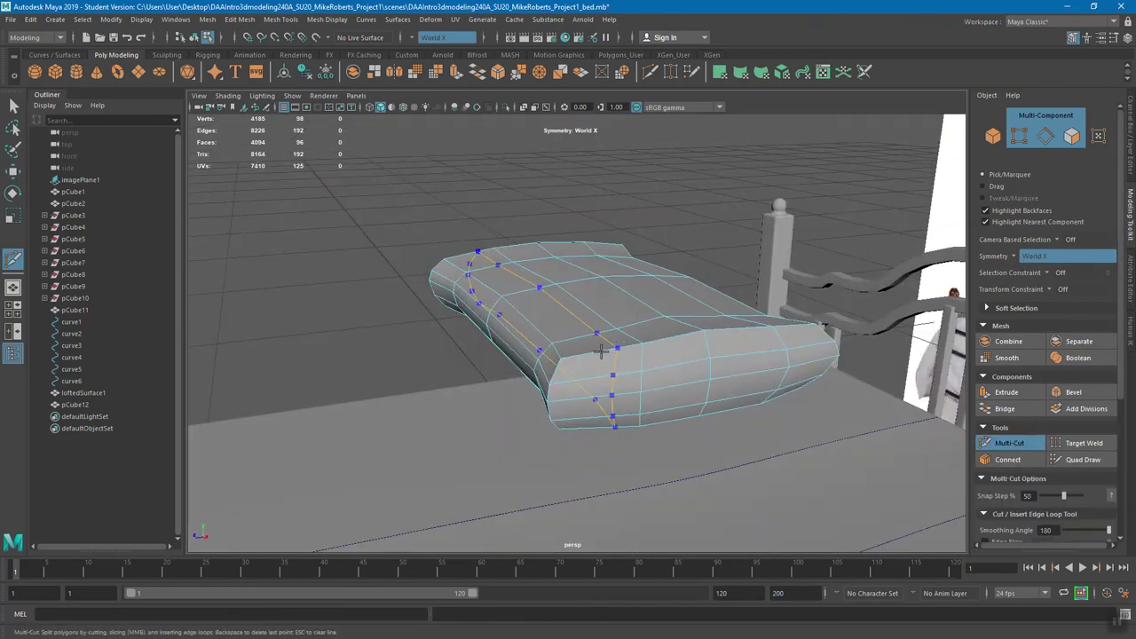
pyautogui.press('q')
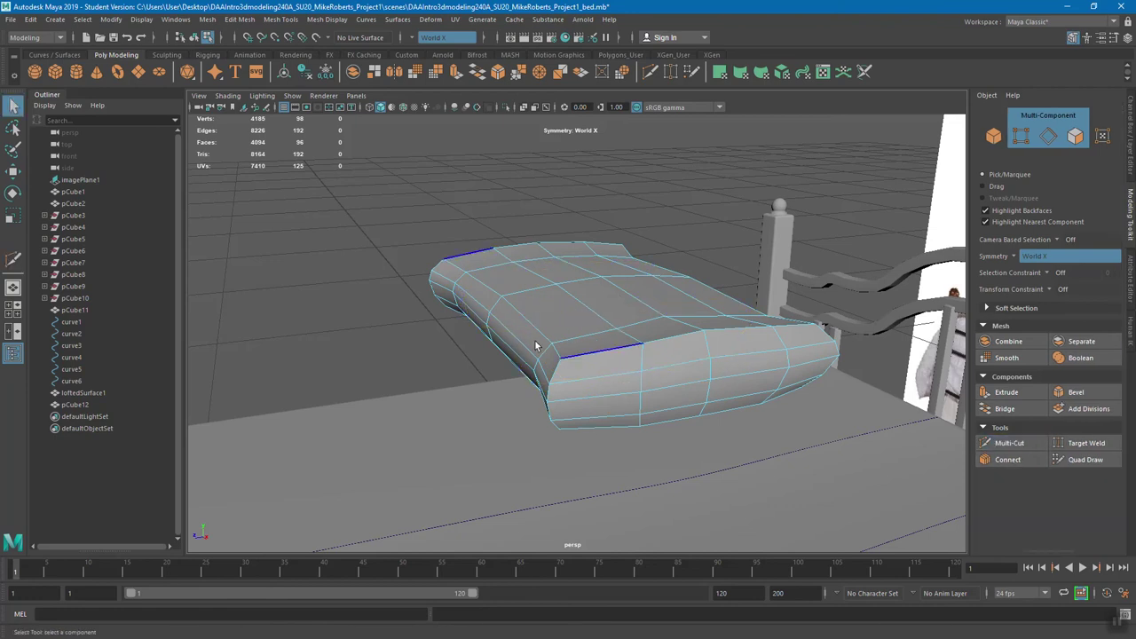
# Select the vertical edges at the pillow's foot-side corners and adjust their position and scale
pyautogui.keyDown('alt'); pyautogui.moveTo(755, 405); pyautogui.dragTo(654, 378); pyautogui.keyUp('alt')
pyautogui.click(708, 365)
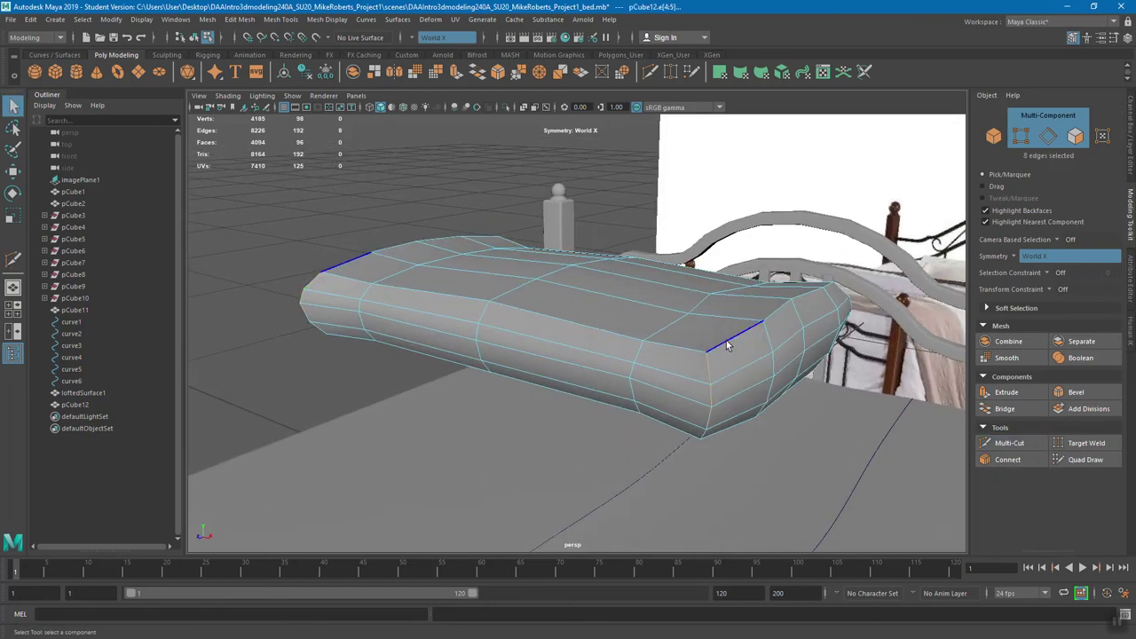
pyautogui.press('w')
pyautogui.keyDown('alt'); pyautogui.moveTo(721, 355); pyautogui.dragTo(631, 325); pyautogui.keyUp('alt')
pyautogui.press('r')
pyautogui.press('q')
# Return the pillow to object selection and turn symmetry off
pyautogui.moveTo(630, 300); pyautogui.dragTo(680, 287, button='right')
pyautogui.keyDown('alt'); pyautogui.moveTo(607, 346); pyautogui.dragTo(682, 304); pyautogui.keyUp('alt')
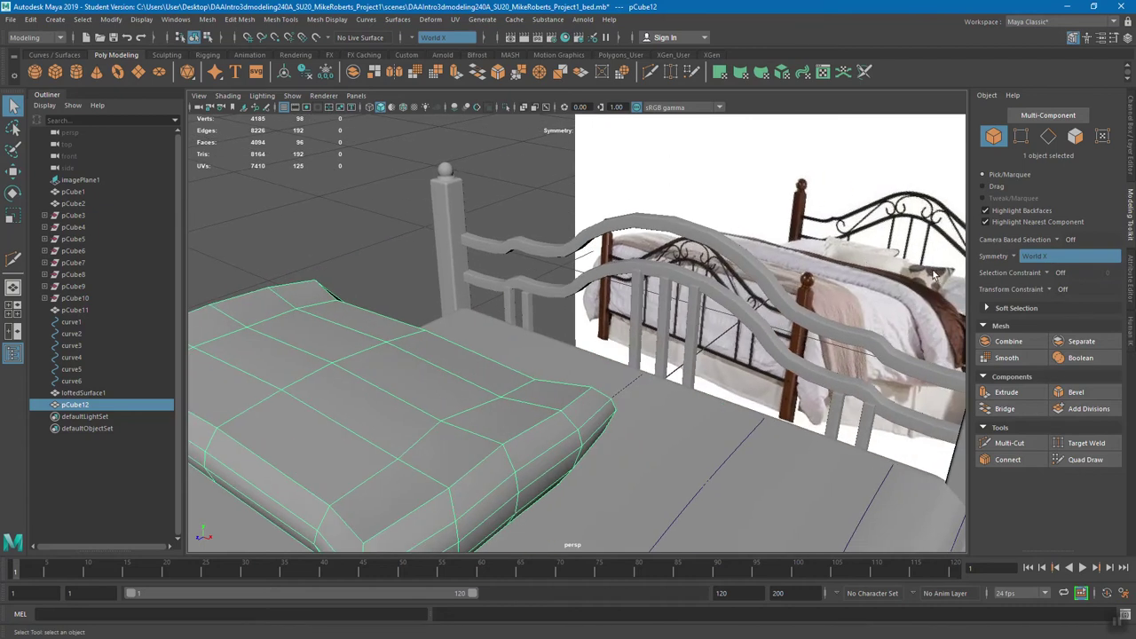
pyautogui.keyDown('alt'); pyautogui.moveTo(931, 283); pyautogui.dragTo(494, 414); pyautogui.keyUp('alt')
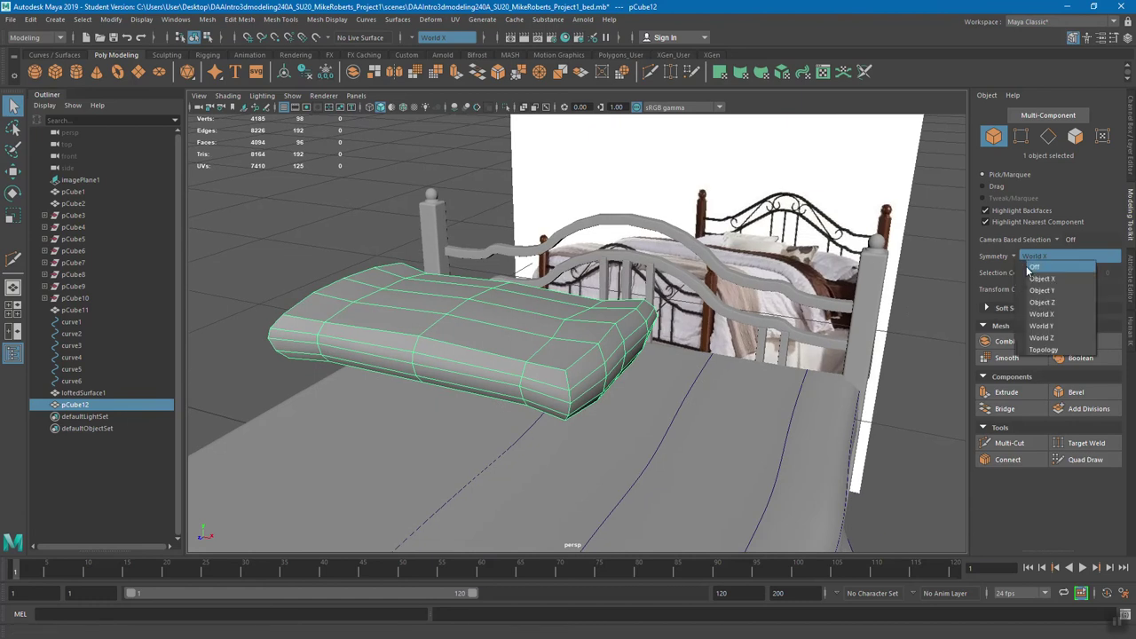
pyautogui.click(1024, 268)
pyautogui.keyDown('alt'); pyautogui.moveTo(715, 389); pyautogui.dragTo(664, 391); pyautogui.keyUp('alt')
pyautogui.click(475, 200)
pyautogui.keyDown('alt'); pyautogui.moveTo(558, 352); pyautogui.dragTo(463, 315); pyautogui.keyUp('alt')
pyautogui.click(580, 365)
pyautogui.moveTo(465, 306); pyautogui.dragTo(507, 286, button='right')
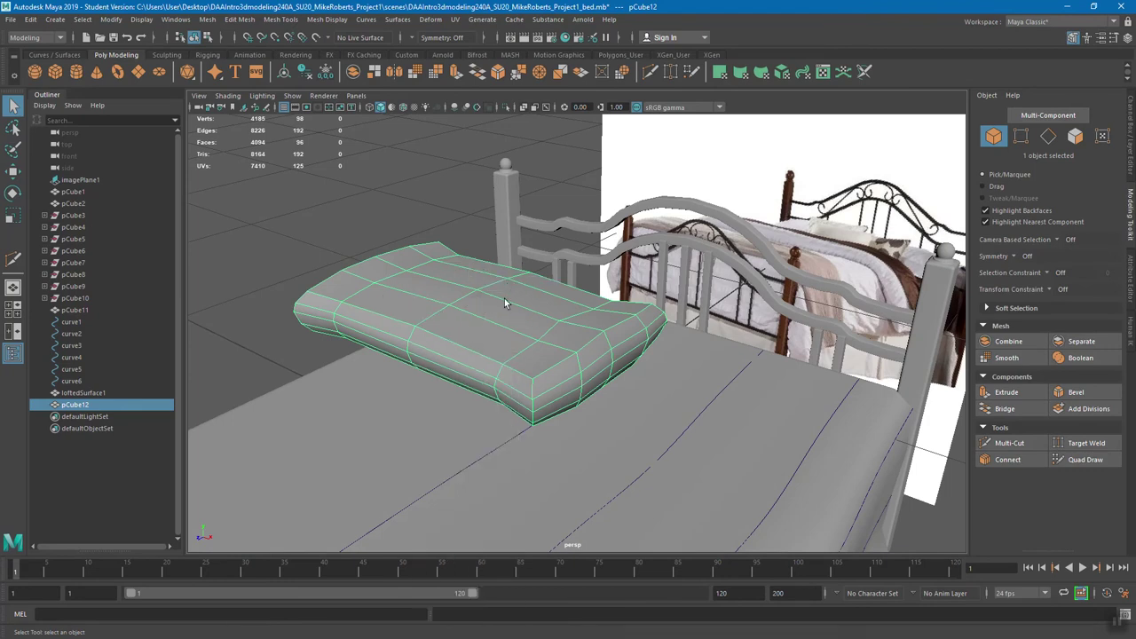
# Soften the pillow's edges so its surface shades smoothly
pyautogui.click(324, 22)
pyautogui.click(348, 124)
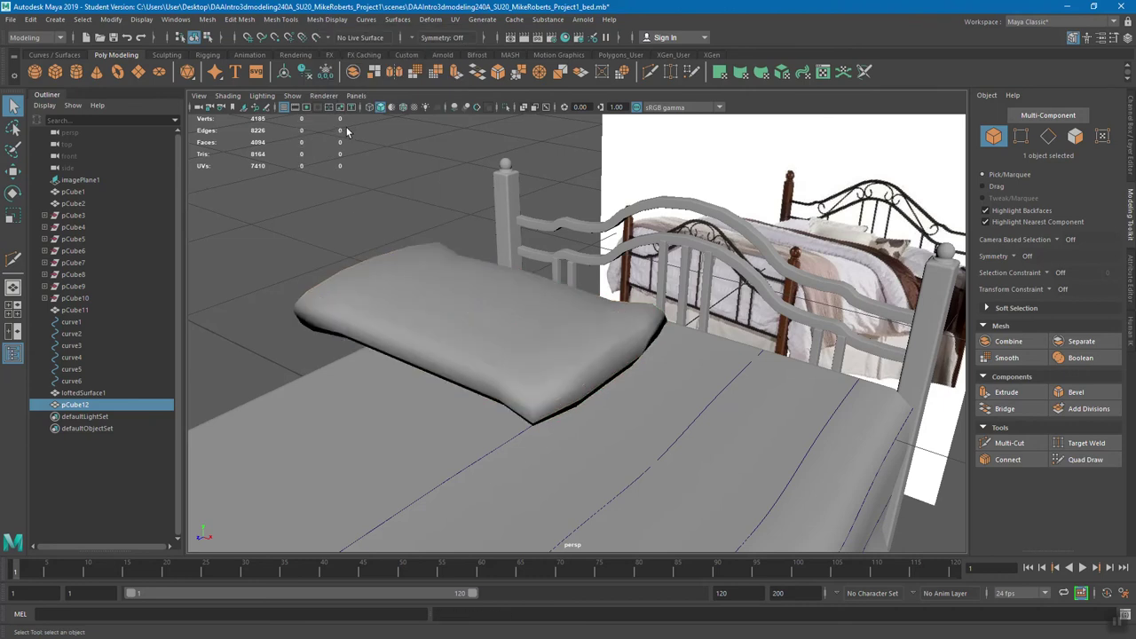
pyautogui.click(346, 131)
pyautogui.keyDown('alt'); pyautogui.moveTo(678, 323); pyautogui.dragTo(581, 367); pyautogui.keyUp('alt')
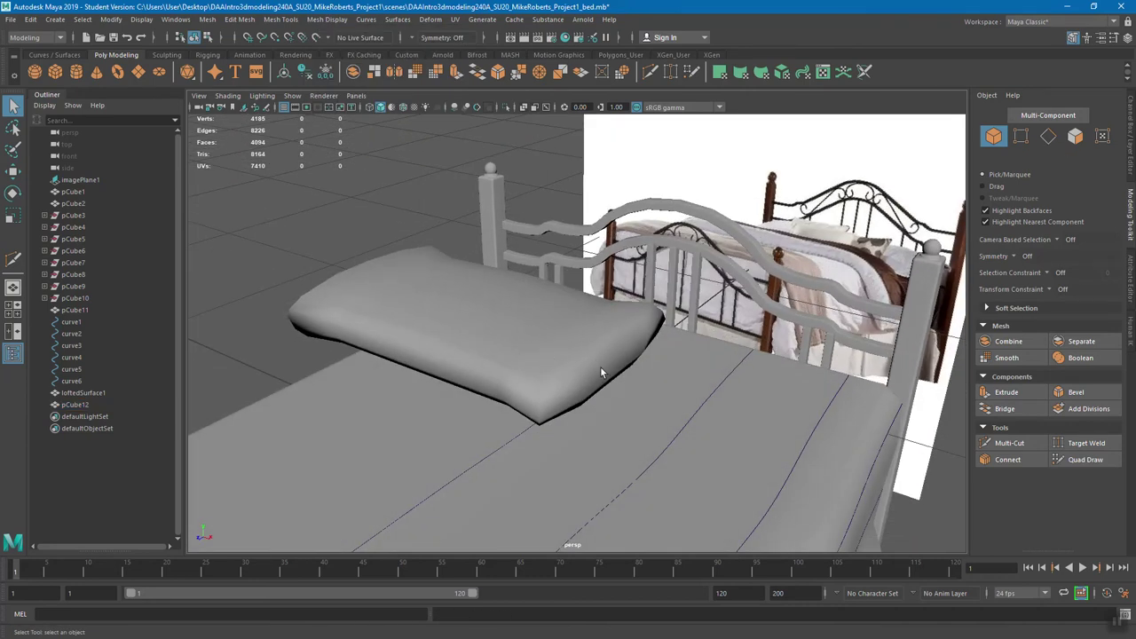
pyautogui.keyDown('alt'); pyautogui.moveTo(595, 356); pyautogui.dragTo(627, 359); pyautogui.keyUp('alt')
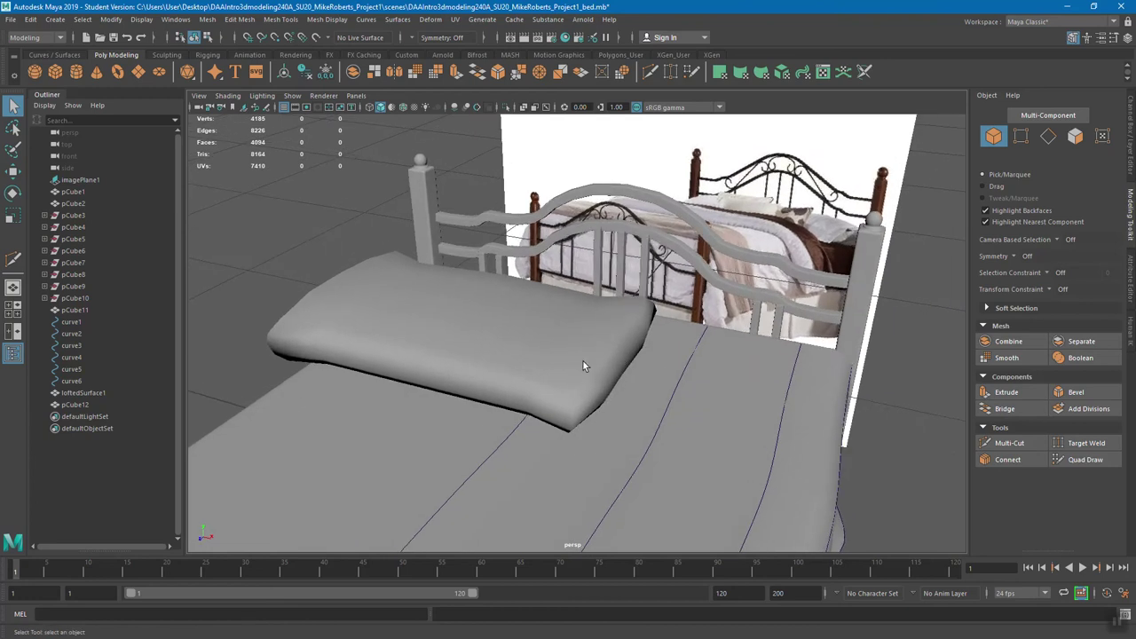
# Move the whole pillow towards the headboard and scale it down to suit the bed
pyautogui.click(583, 360)
pyautogui.keyDown('alt'); pyautogui.moveTo(618, 350); pyautogui.dragTo(543, 332); pyautogui.keyUp('alt')
pyautogui.press('w')
pyautogui.keyDown('alt'); pyautogui.moveTo(544, 332); pyautogui.dragTo(467, 274, button='right'); pyautogui.keyUp('alt')
pyautogui.keyDown('alt'); pyautogui.moveTo(468, 274); pyautogui.dragTo(649, 274); pyautogui.keyUp('alt')
pyautogui.press('r')
pyautogui.moveTo(610, 315); pyautogui.dragTo(581, 314)
# Rotate the pillow to lean against the headboard and position it on one half of the bed at X 45.14, Y 14.02, Z -100.75
pyautogui.keyDown('alt'); pyautogui.moveTo(675, 322); pyautogui.dragTo(554, 280); pyautogui.keyUp('alt')
pyautogui.keyDown('alt'); pyautogui.moveTo(555, 279); pyautogui.dragTo(682, 315, button='right'); pyautogui.keyUp('alt')
pyautogui.press('e')
pyautogui.moveTo(713, 310); pyautogui.dragTo(675, 319)
pyautogui.press('w')
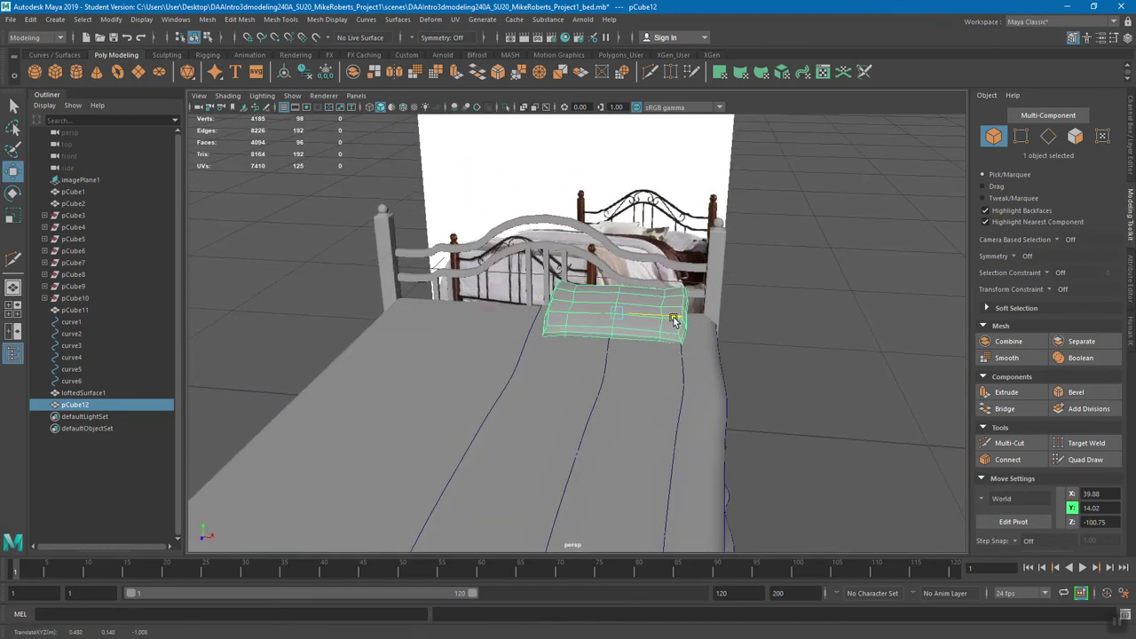
pyautogui.keyDown('alt'); pyautogui.moveTo(659, 318); pyautogui.dragTo(700, 307, button='middle'); pyautogui.keyUp('alt')
pyautogui.moveTo(695, 307); pyautogui.dragTo(686, 306)
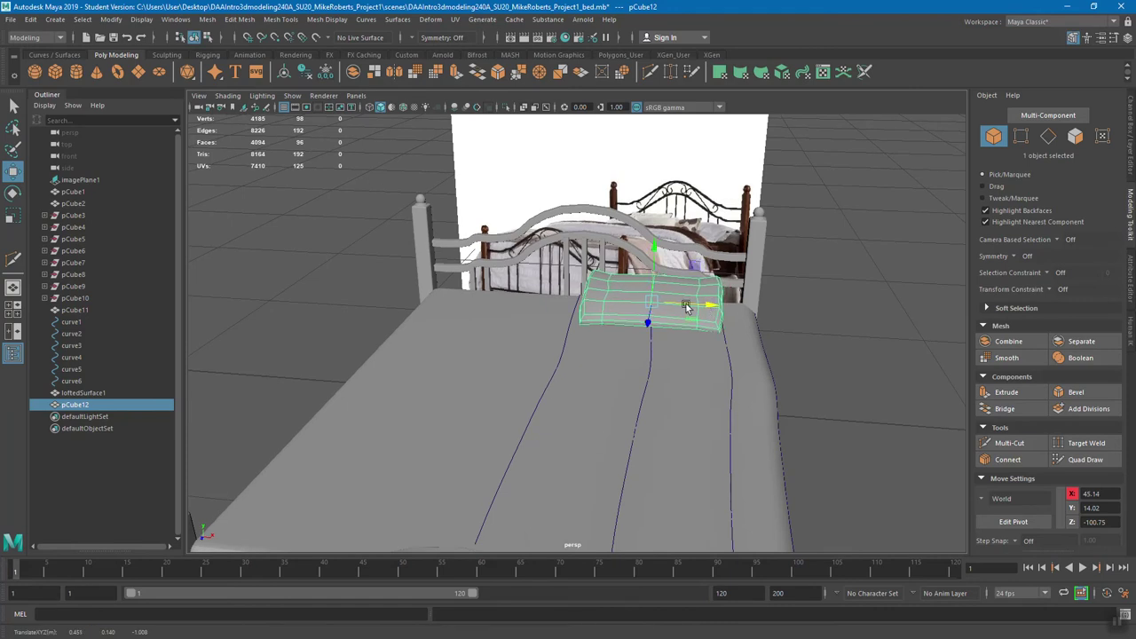
# Mirror the pillow across the world X axis as a copy combined with the original, and select the mirrored pair
pyautogui.click(206, 20)
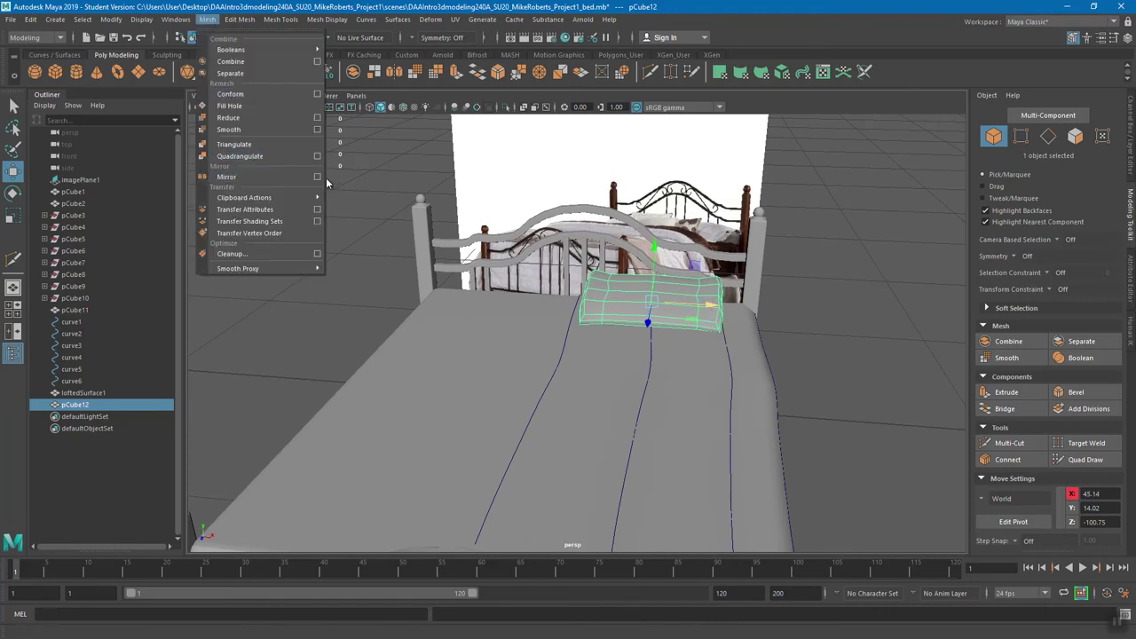
pyautogui.click(318, 178)
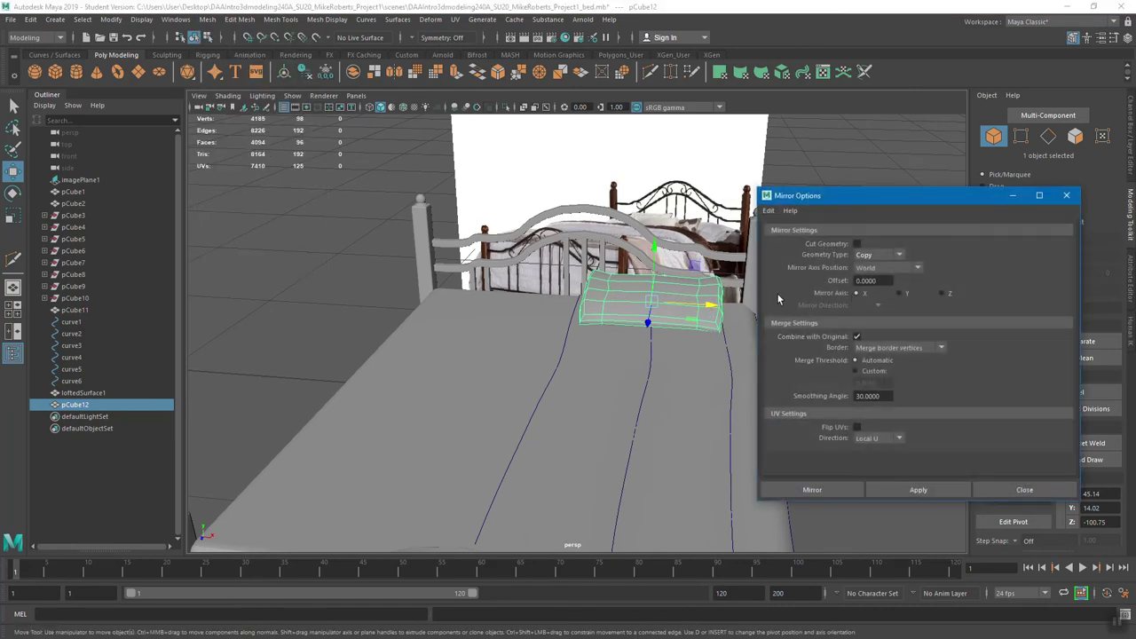
pyautogui.click(841, 490)
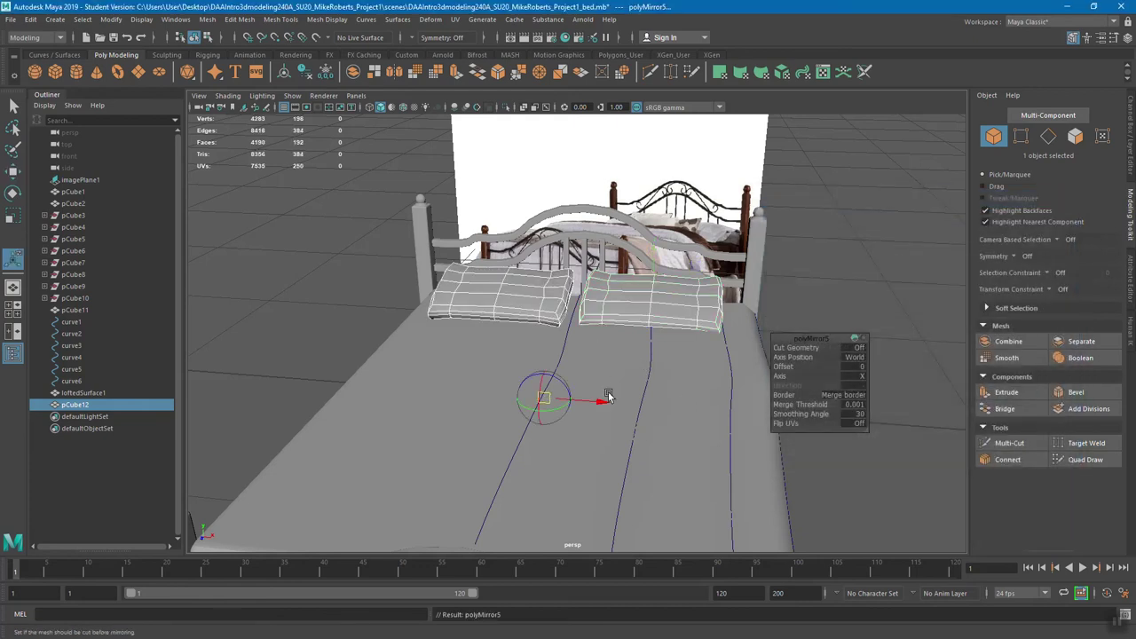
pyautogui.click(782, 281)
pyautogui.keyDown('alt'); pyautogui.moveTo(850, 279); pyautogui.dragTo(692, 310); pyautogui.keyUp('alt')
pyautogui.click(679, 316)
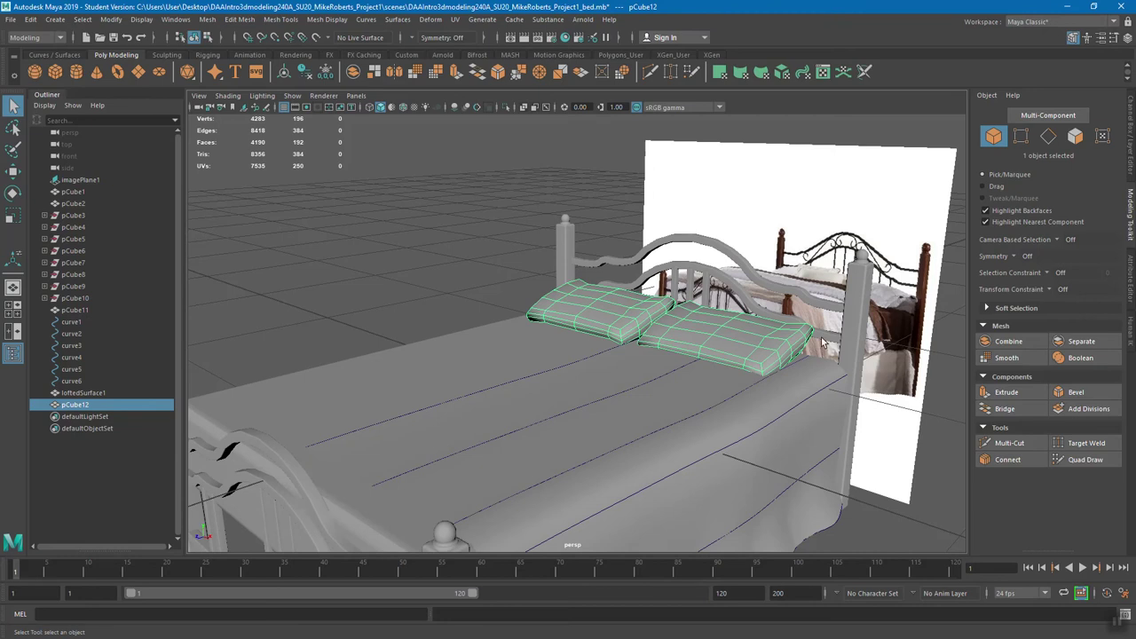
# Check how both pillows sit against the headboard and save the bed scene, continuing past the student version notice
pyautogui.keyDown('alt'); pyautogui.moveTo(822, 341); pyautogui.dragTo(616, 309); pyautogui.keyUp('alt')
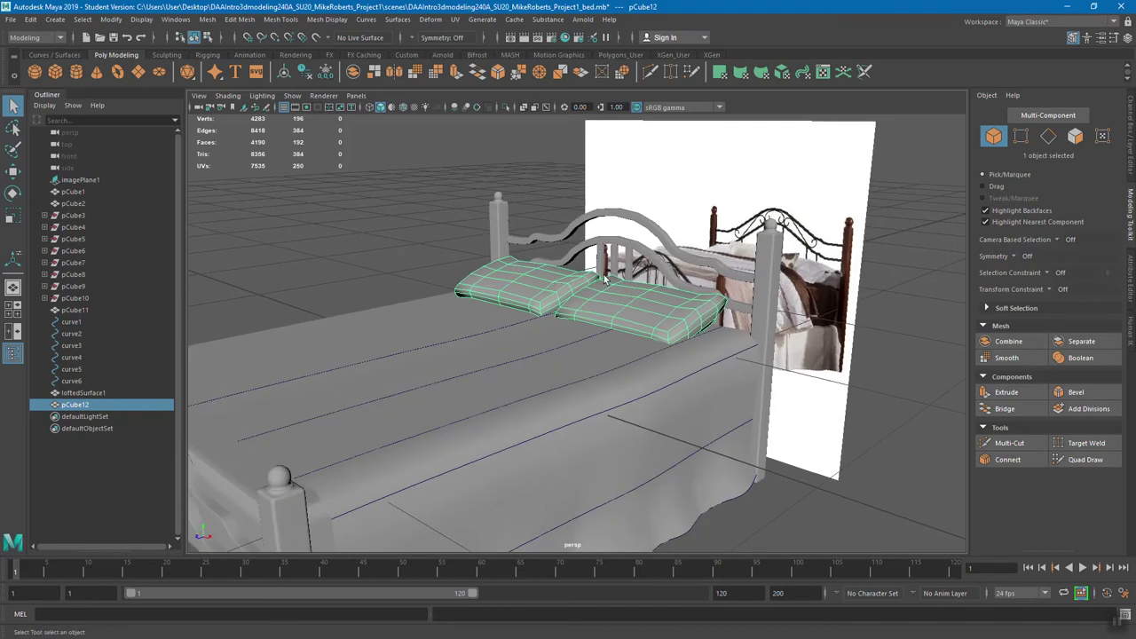
pyautogui.keyDown('alt'); pyautogui.moveTo(621, 311); pyautogui.dragTo(728, 263); pyautogui.keyUp('alt')
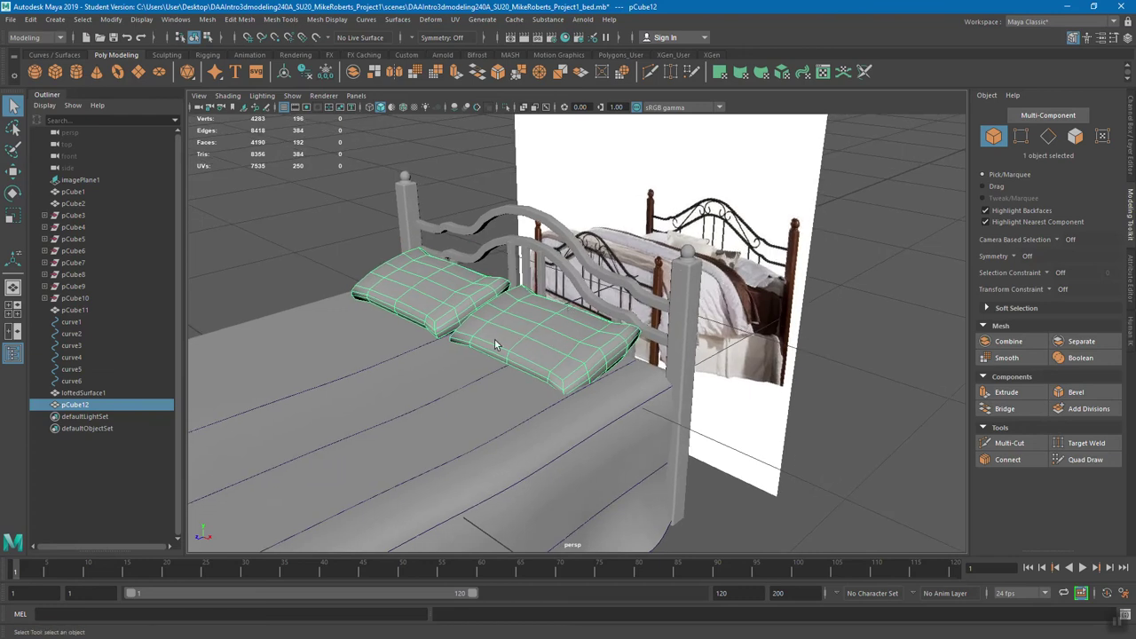
pyautogui.keyDown('alt'); pyautogui.moveTo(519, 334); pyautogui.dragTo(666, 349); pyautogui.keyUp('alt')
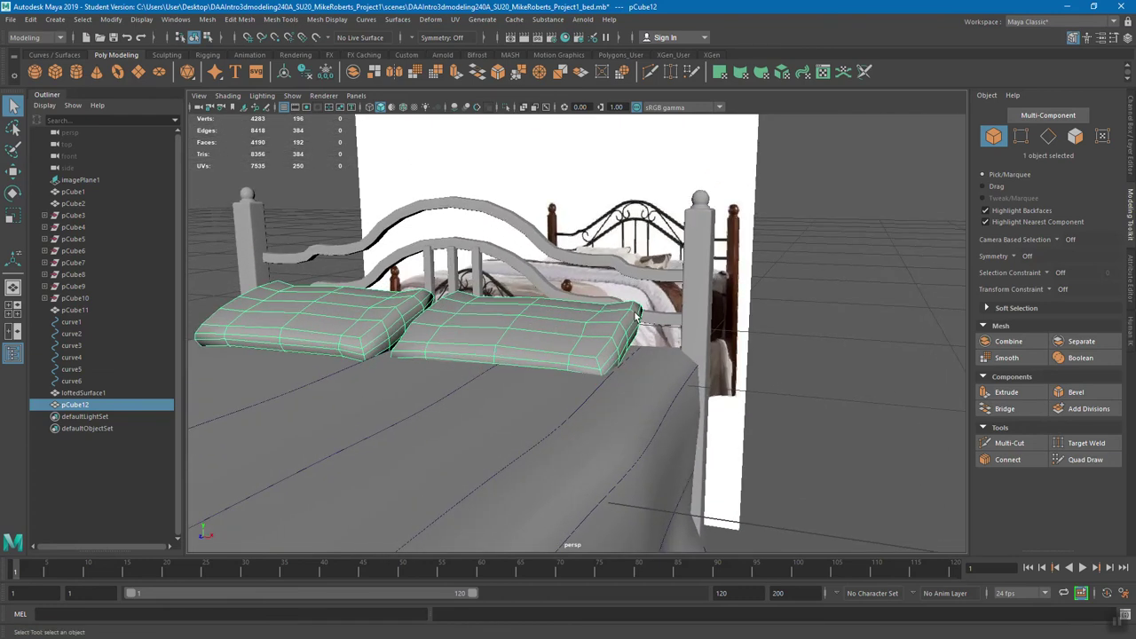
pyautogui.keyDown('alt'); pyautogui.moveTo(603, 357); pyautogui.dragTo(583, 322); pyautogui.keyUp('alt')
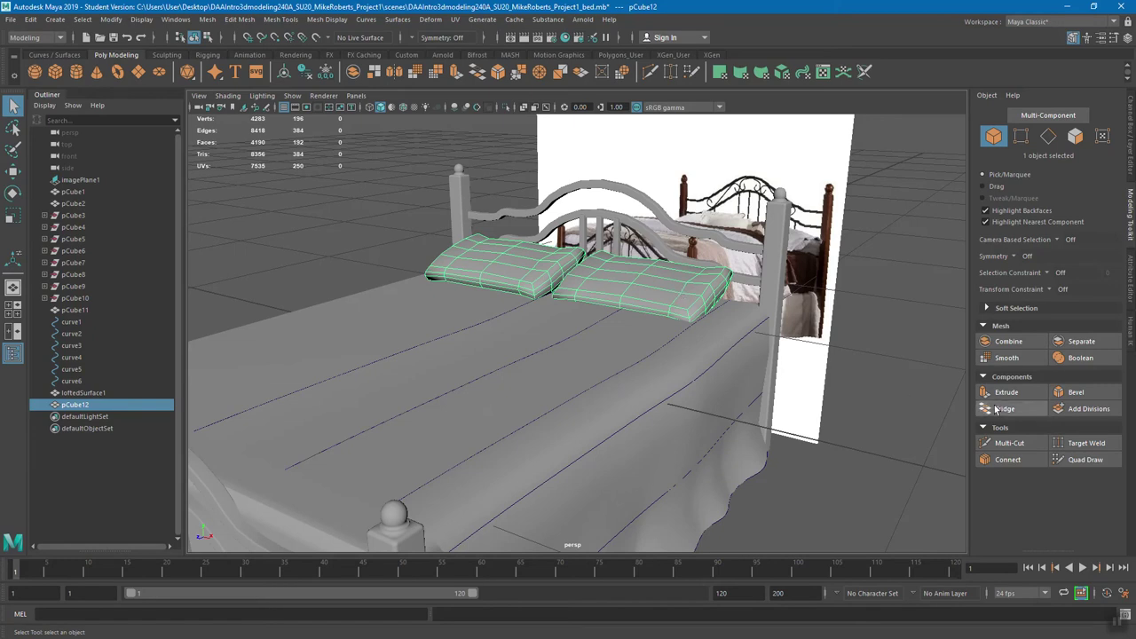
pyautogui.keyDown('alt'); pyautogui.moveTo(532, 313); pyautogui.dragTo(669, 253); pyautogui.keyUp('alt')
pyautogui.hotkey('ctrl', 's')
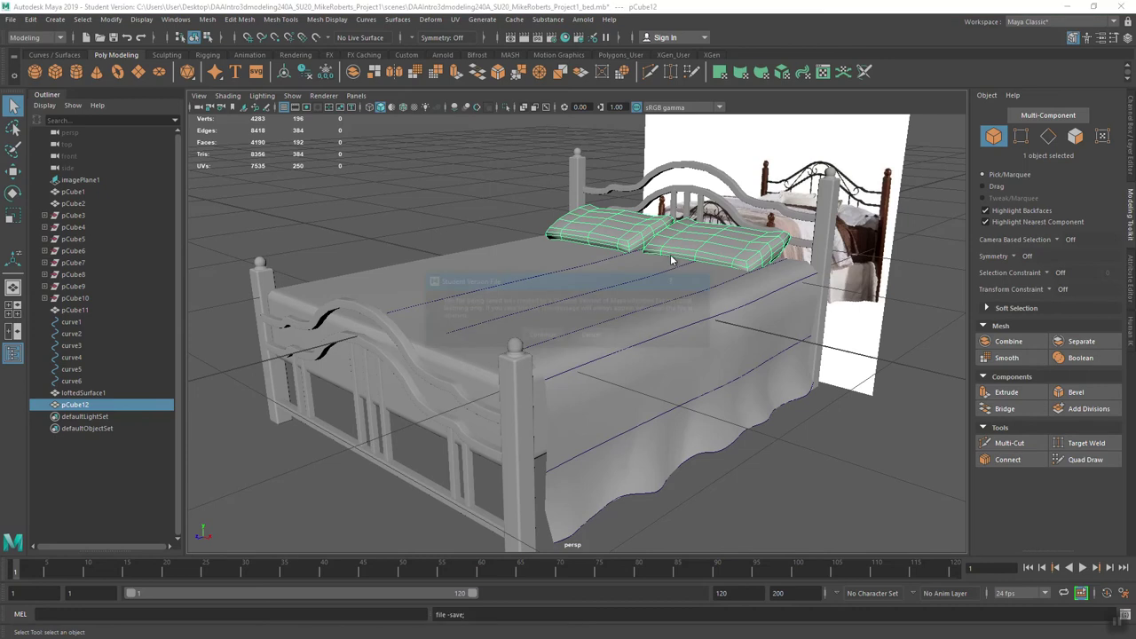
pyautogui.click(542, 334)
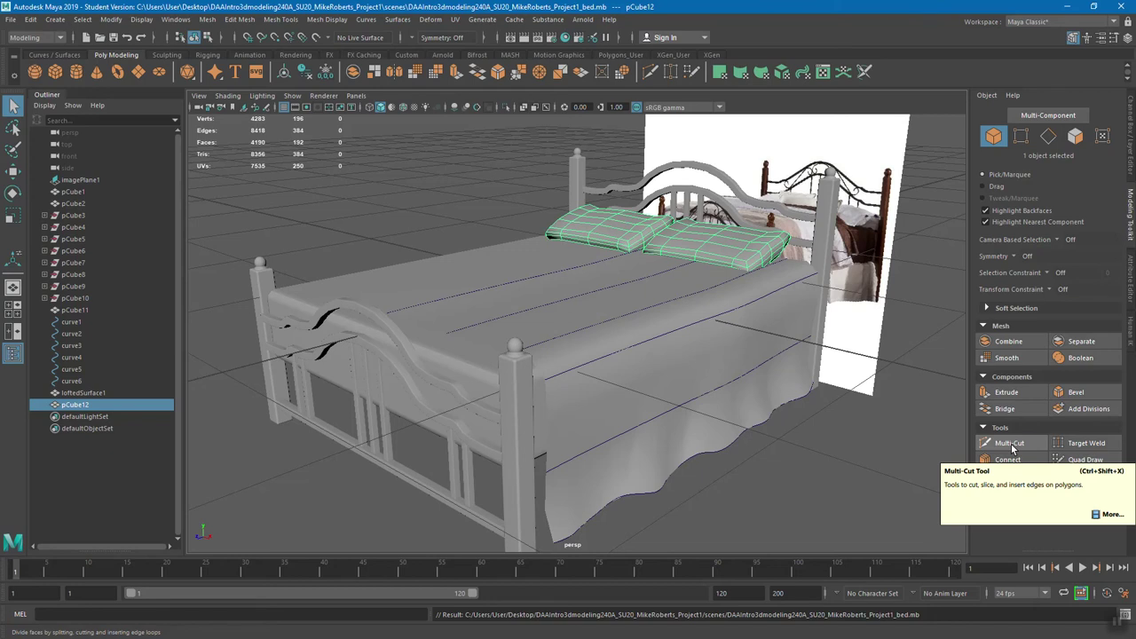
pyautogui.rightClick(720, 317)
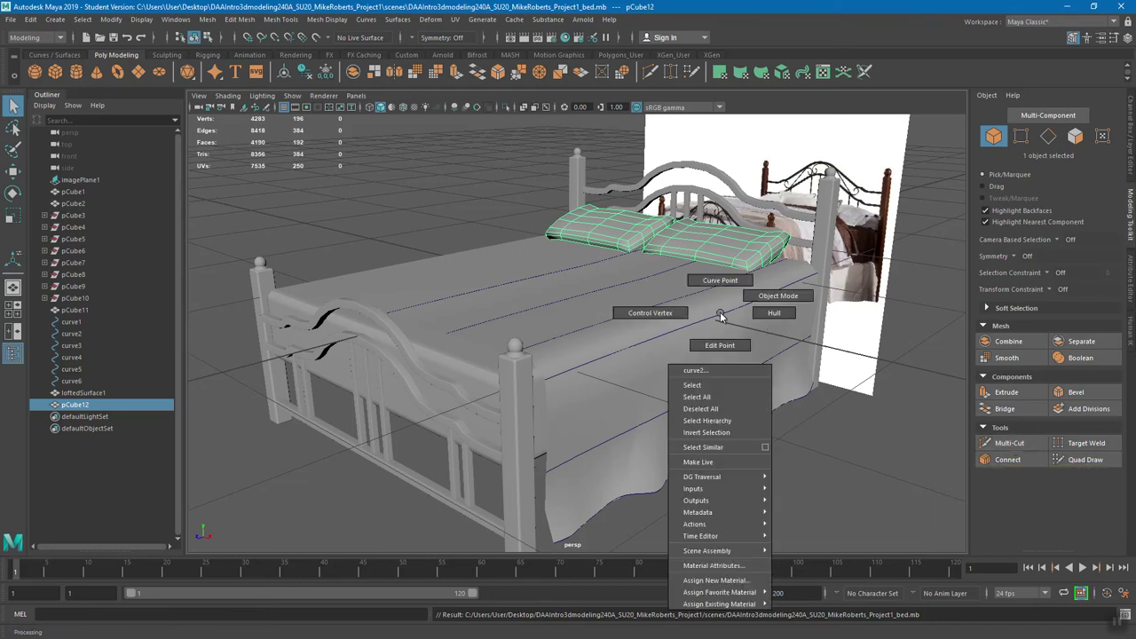
pyautogui.rightClick(726, 245)
pyautogui.moveTo(690, 258); pyautogui.dragTo(784, 228, button='right')
pyautogui.press('w')
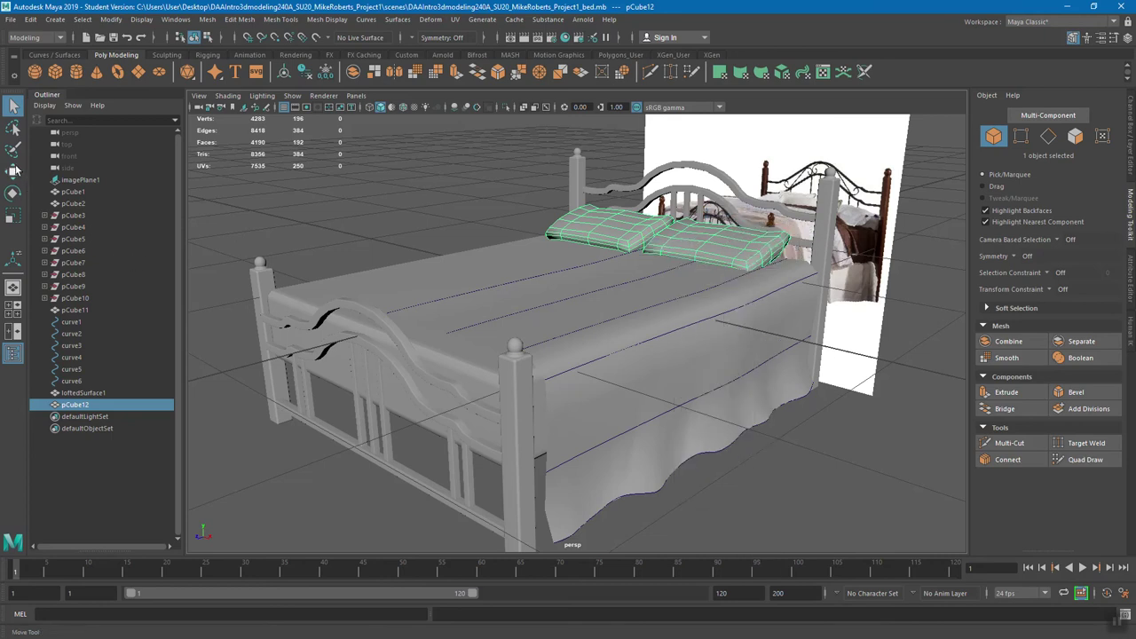
pyautogui.press('e')
pyautogui.press('r')
pyautogui.press('q')
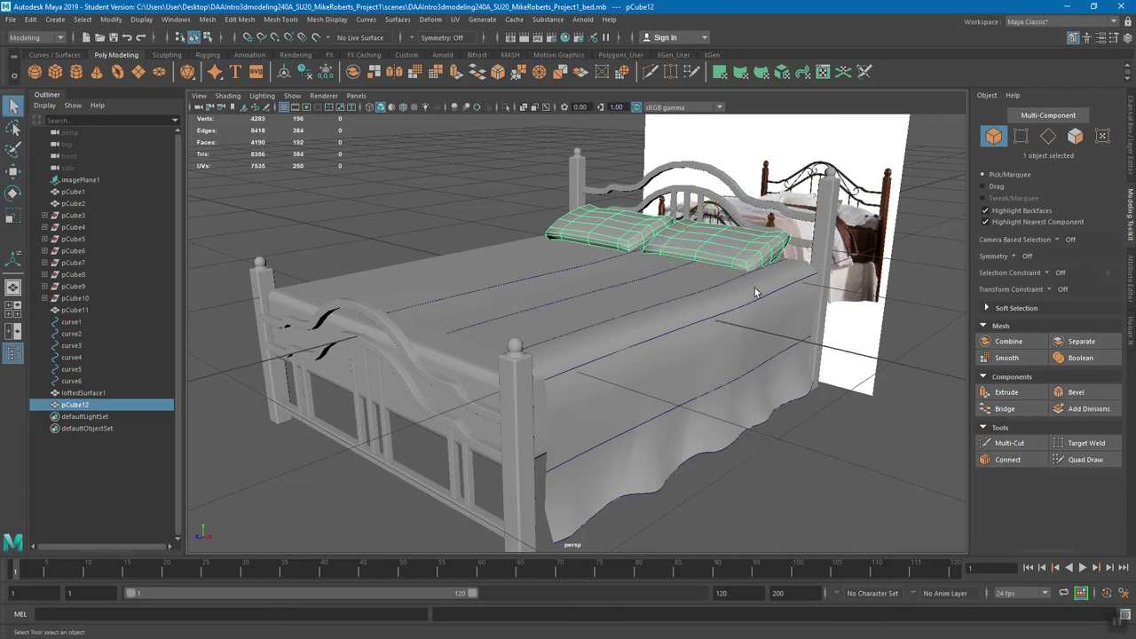